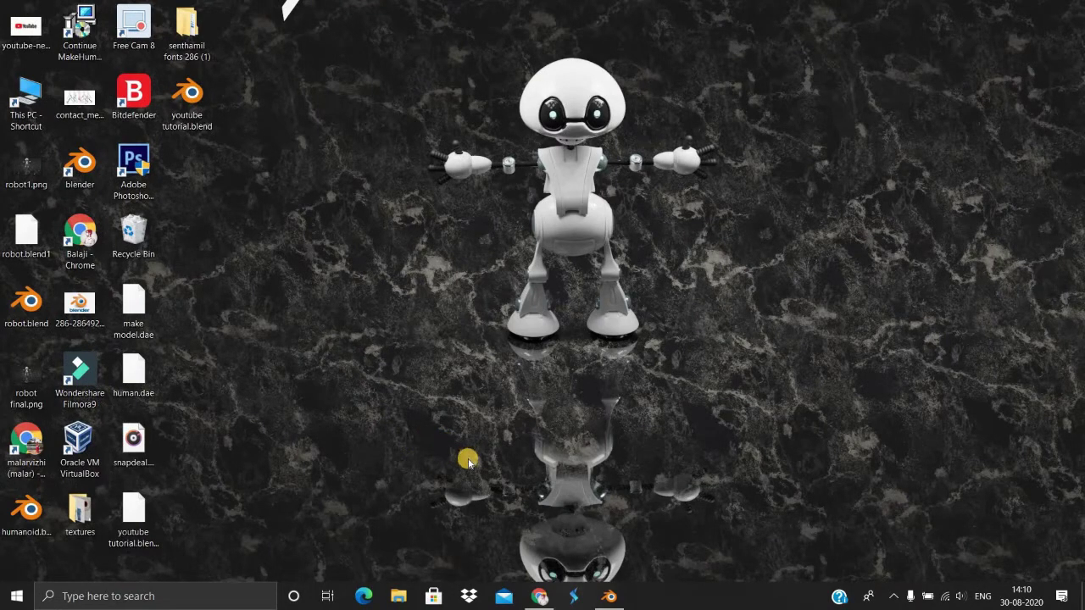
Orbit the character in Blender, check walk-cycle reference images in Chrome, and return to Blender
click(606, 598)
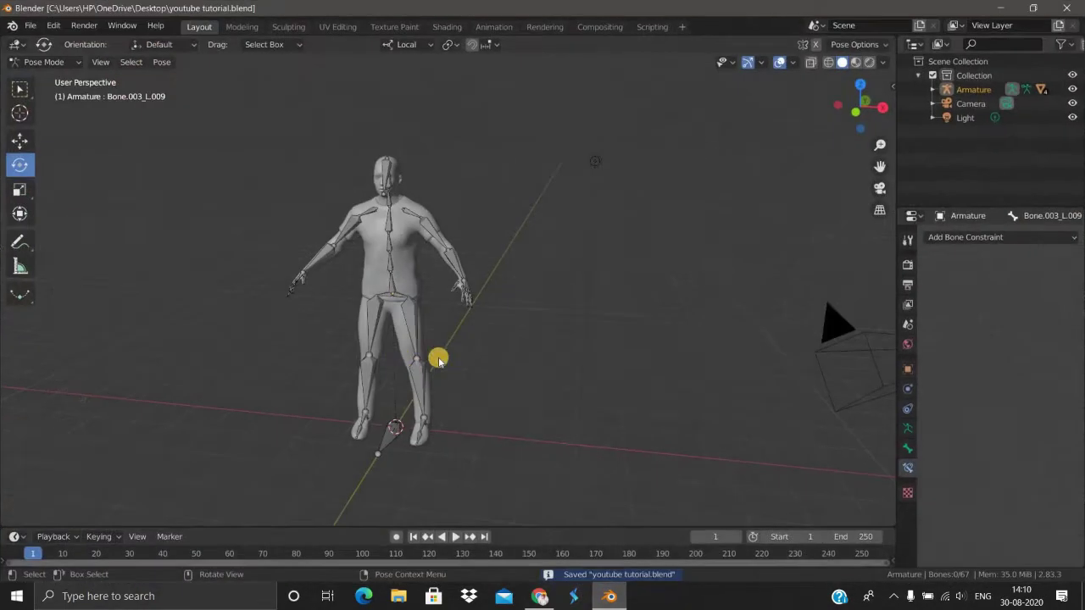
mouse_move(441, 387)
middle_down()
mouse_move(395, 424)
mouse_move(406, 439)
mouse_move(395, 375)
mouse_move(618, 591)
middle_up()
click(540, 597)
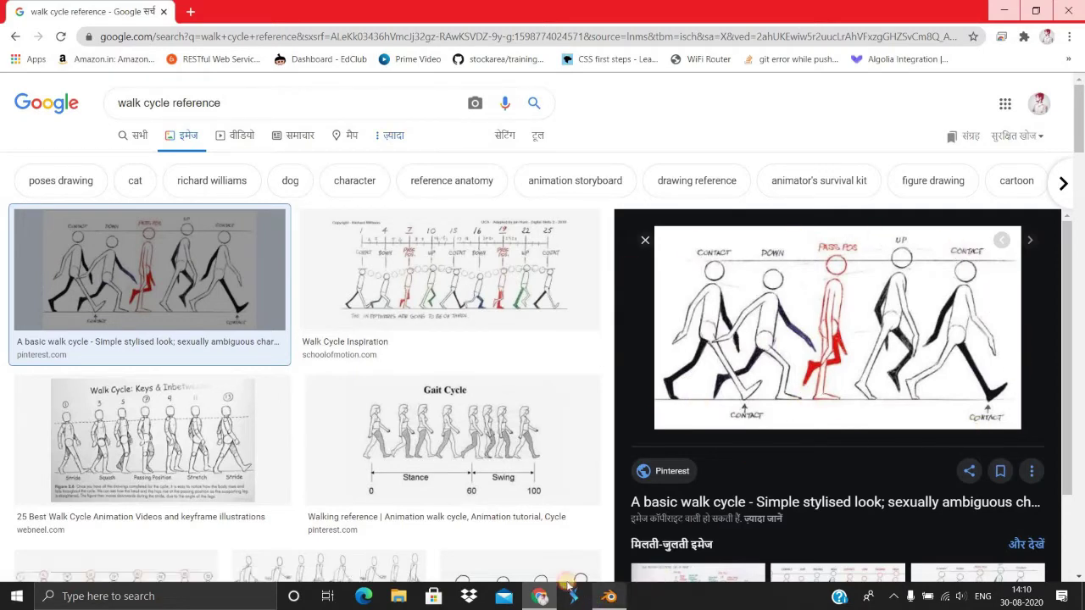
click(608, 597)
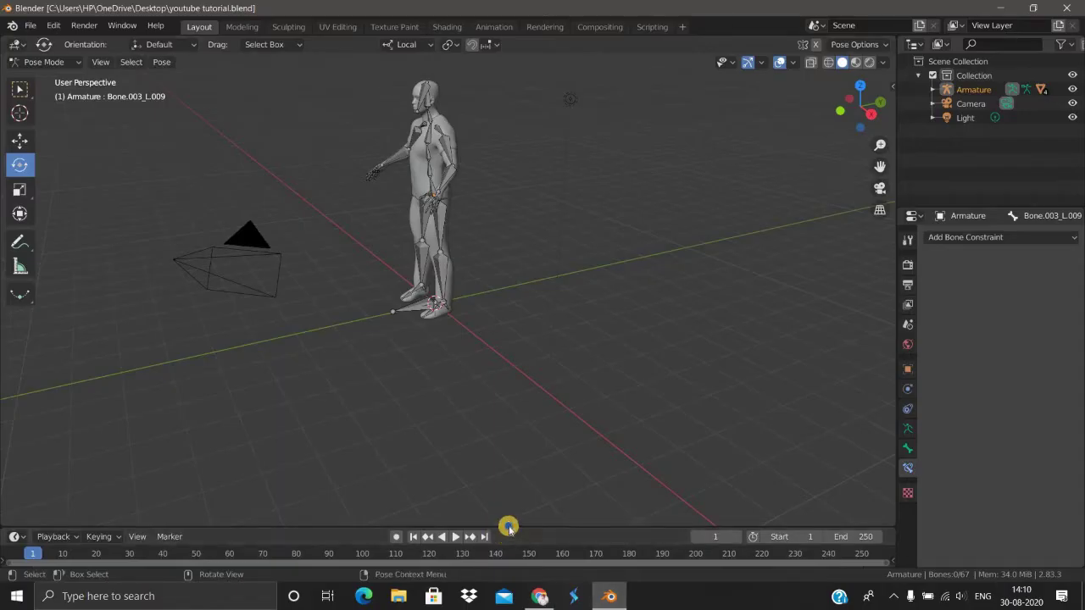
Split the bottom timeline area vertically into left and right halves and make it taller
right_click(496, 529)
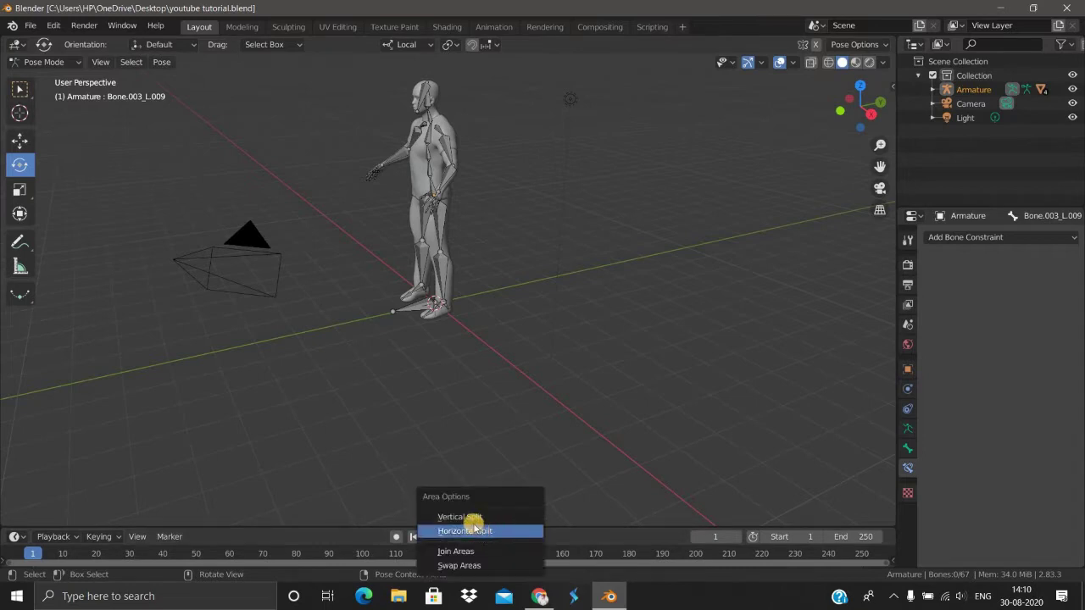
click(485, 531)
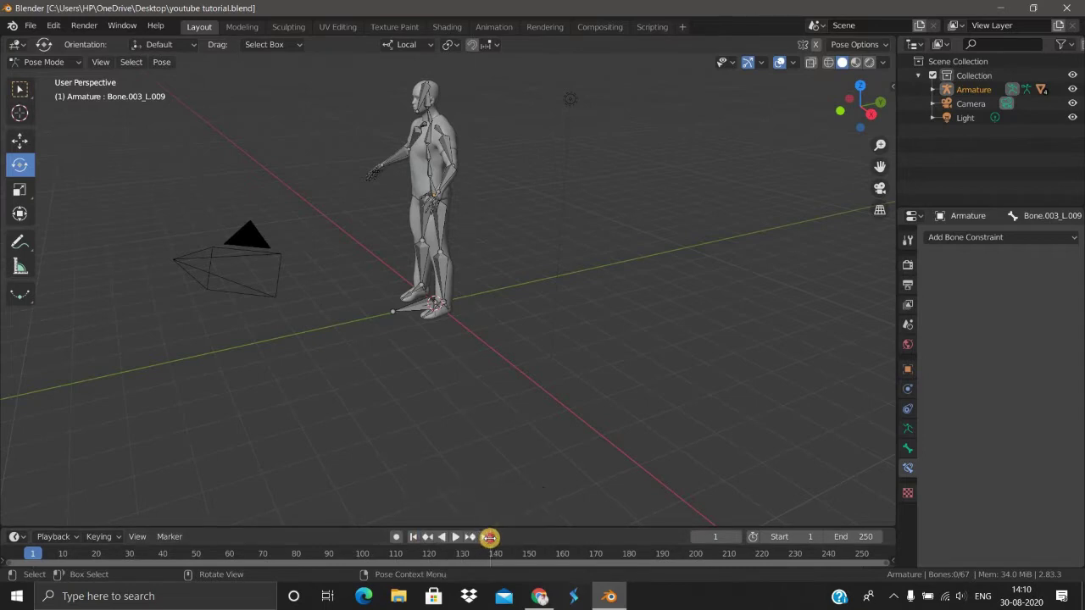
click(494, 537)
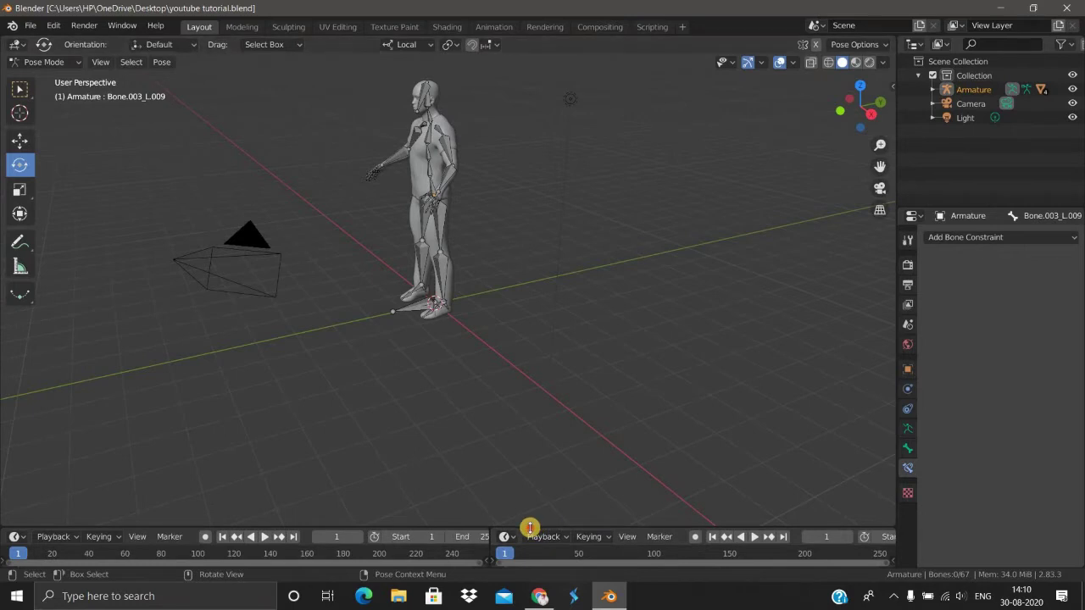
mouse_move(528, 525)
mouse_down()
mouse_move(530, 428)
mouse_move(517, 432)
mouse_up()
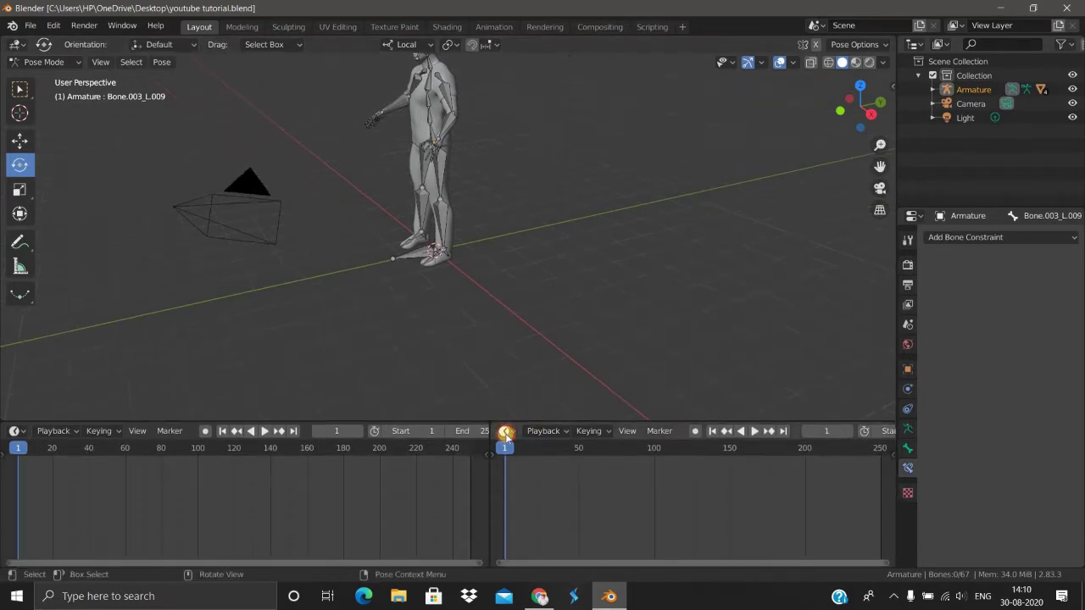
Turn the right half into an Image Editor showing contact_method.jpg
click(506, 434)
click(523, 323)
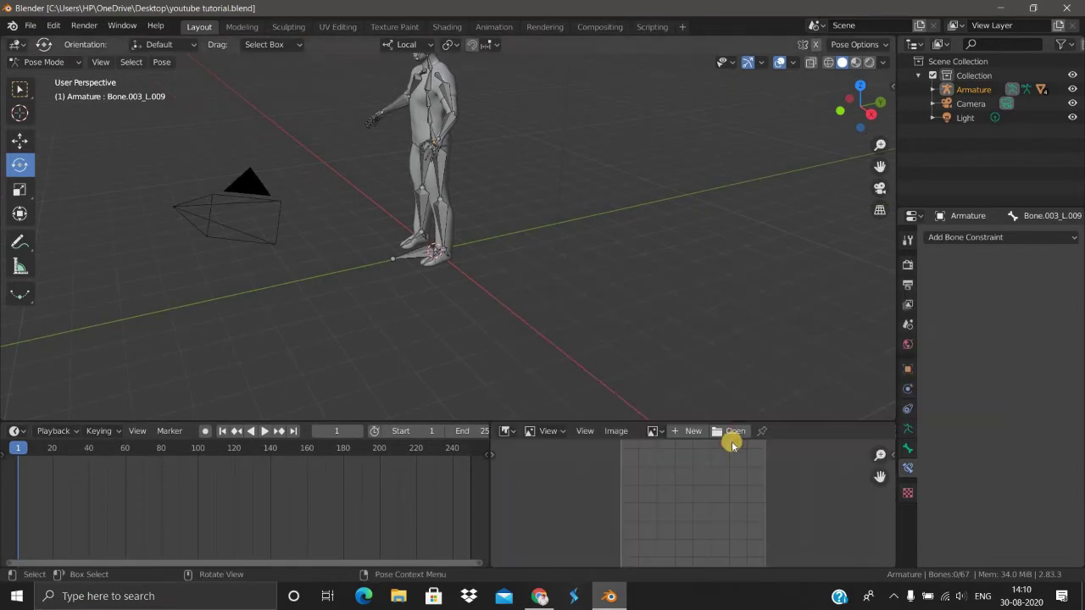
click(733, 443)
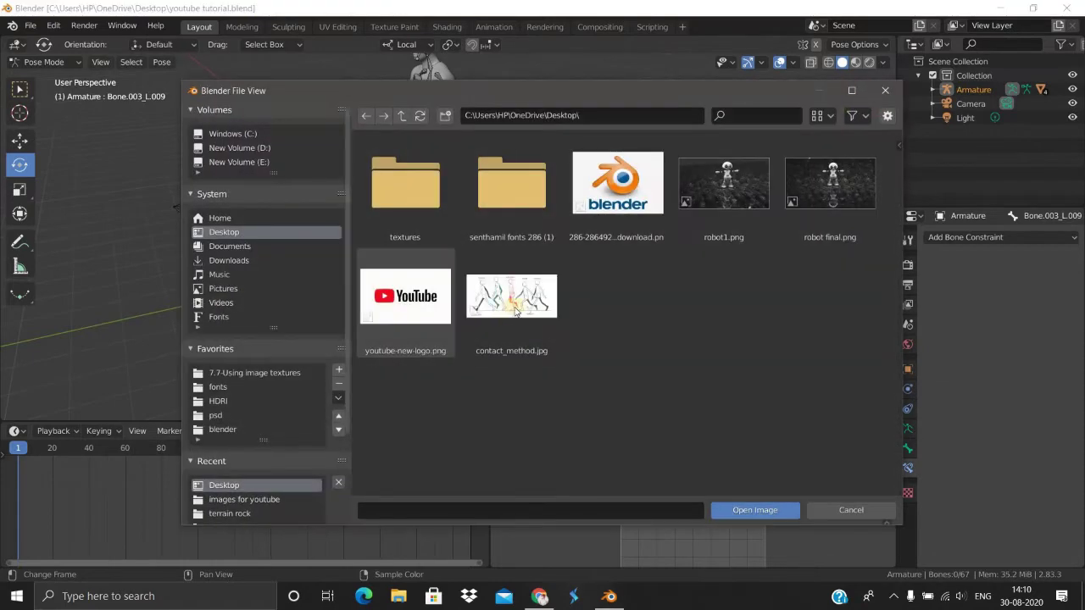
click(514, 311)
click(514, 312)
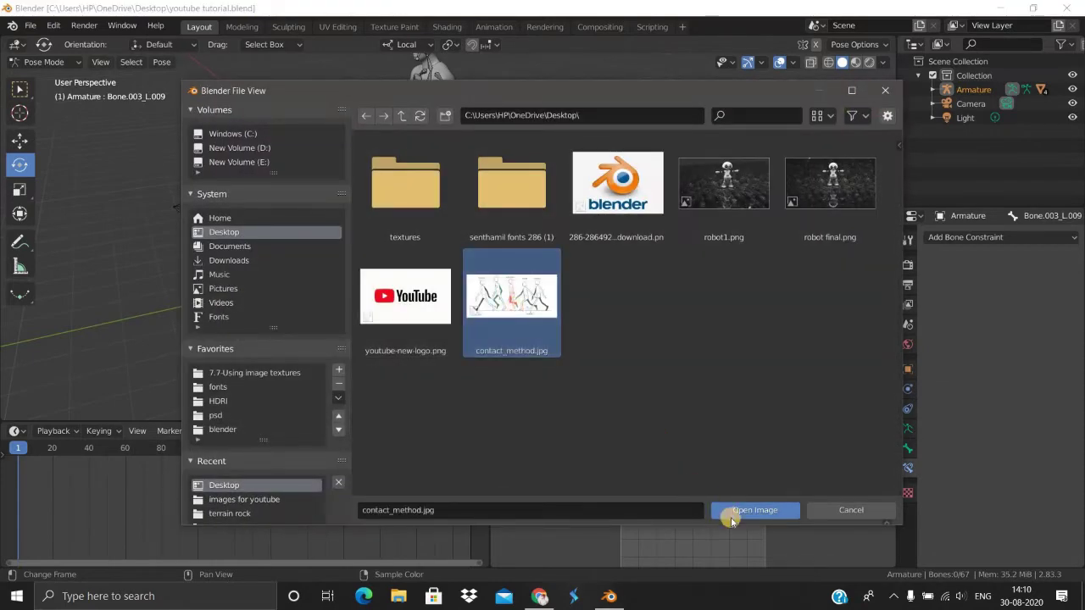
click(719, 512)
Switch to the Right Orthographic view (Numpad 3) and pan to focus on the legs
scroll(670, 509, down, 3)
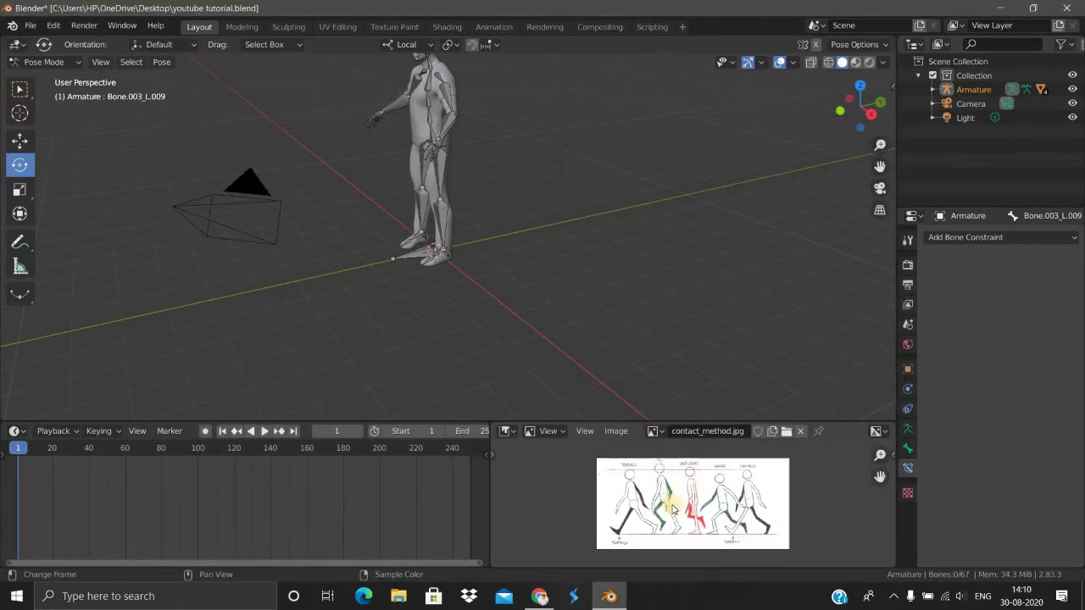
scroll(574, 510, up, 2)
scroll(329, 264, down, 2)
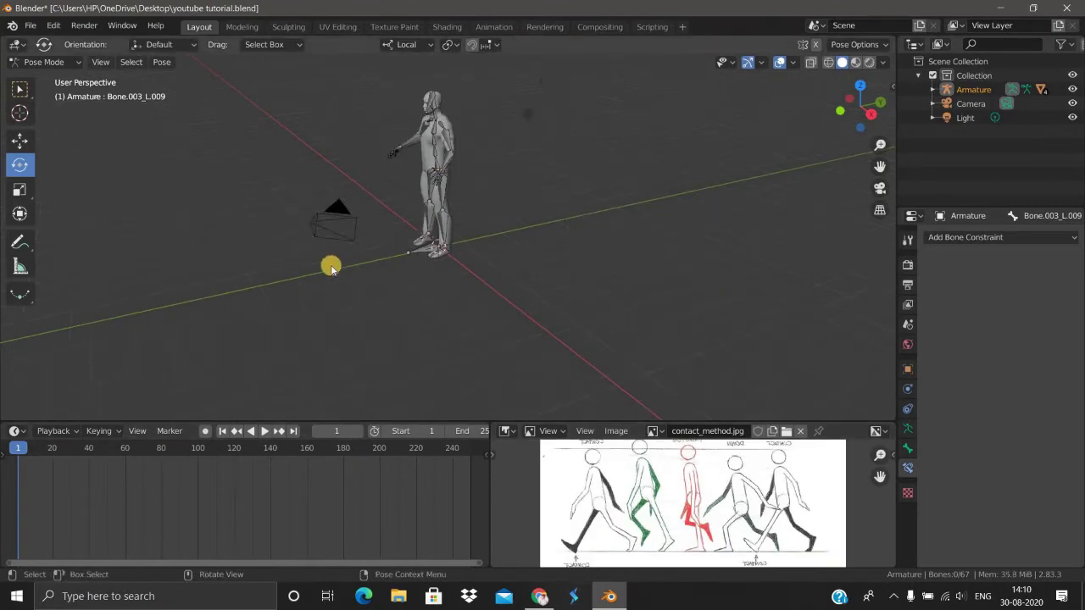
middle_drag(330, 264, 407, 281)
scroll(387, 282, up, 3)
key(KP_3)
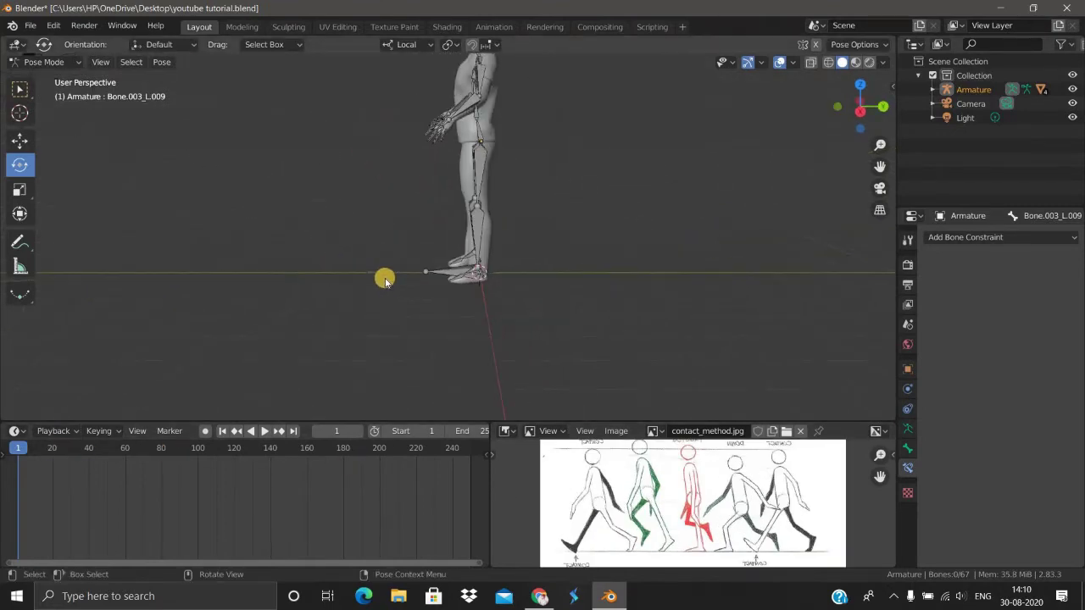
scroll(388, 356, down, 2)
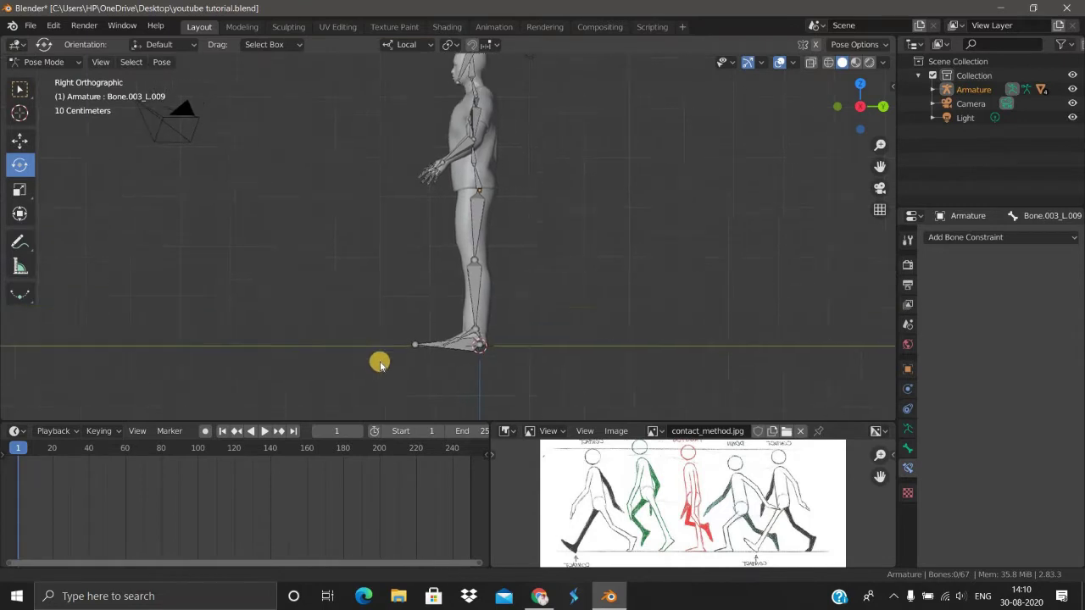
scroll(399, 363, up, 2)
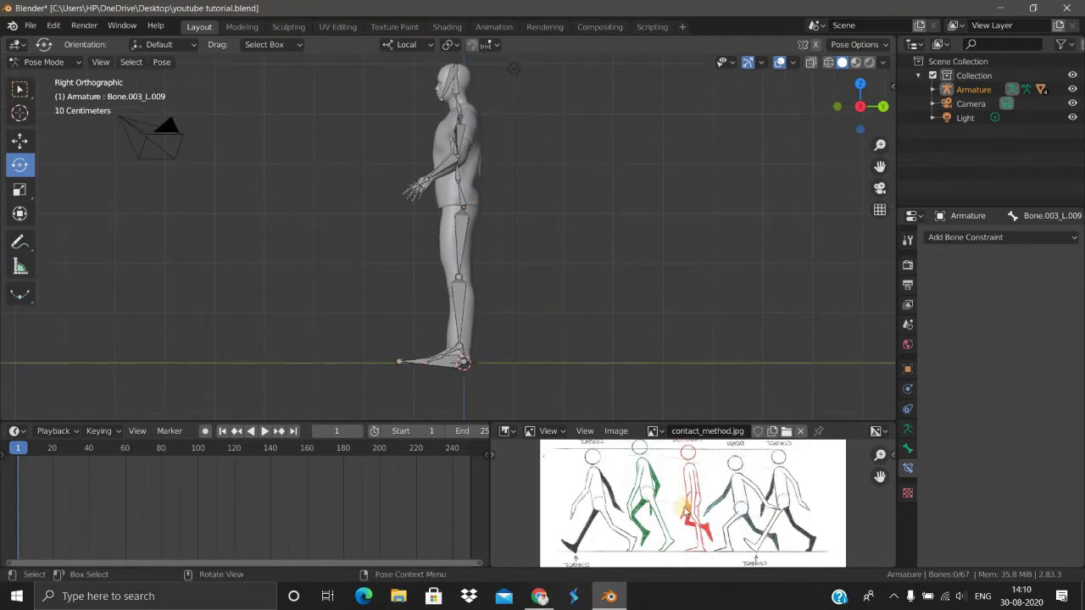
shift+middle_drag(528, 262, 513, 182)
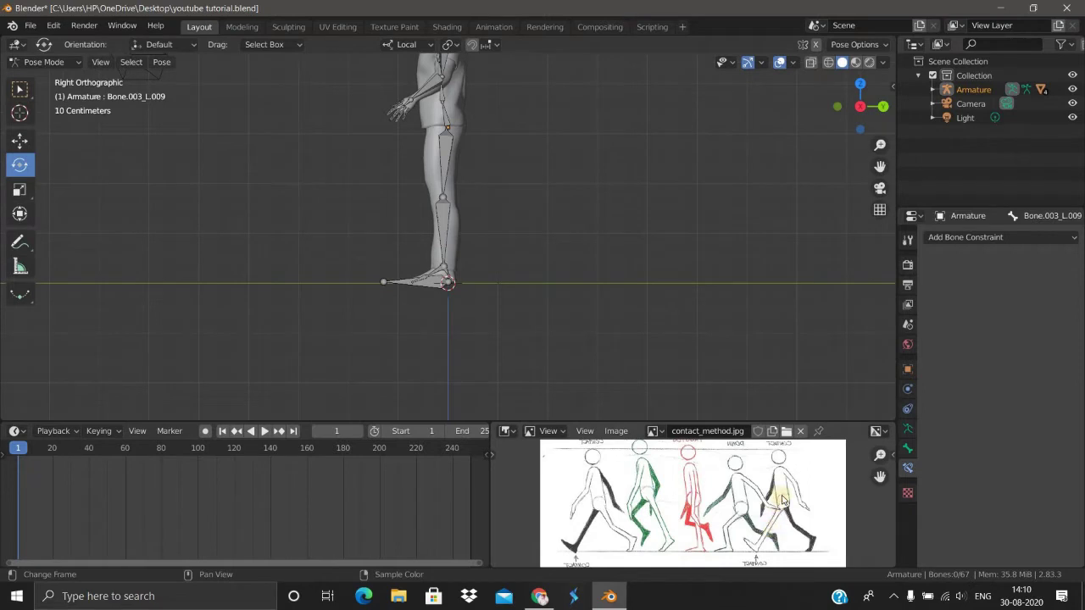
Orbit round to the character's front, recenter it and zoom in closer
scroll(551, 208, down, 2)
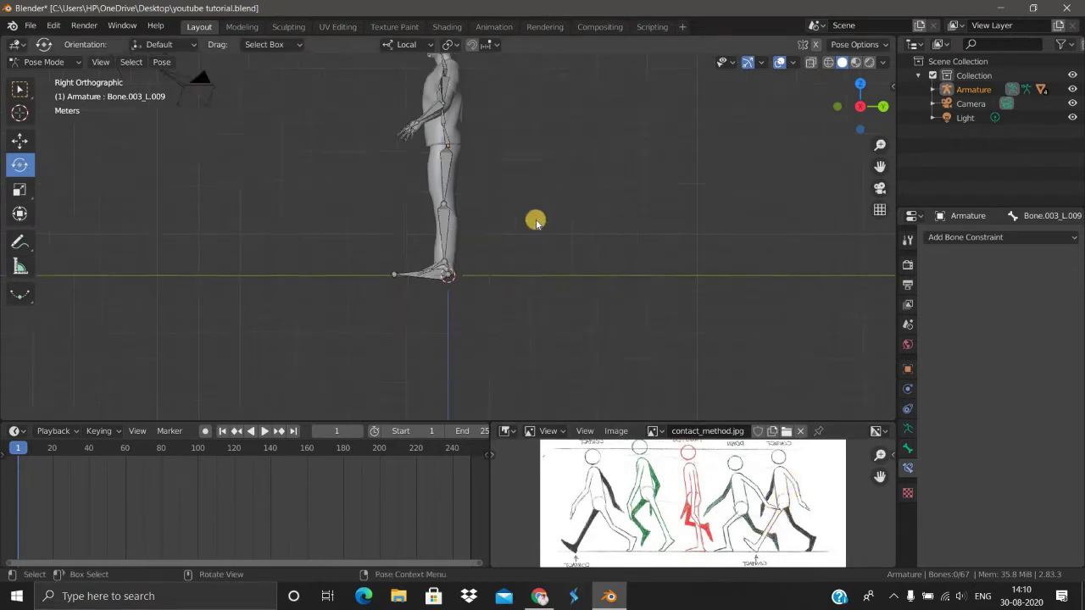
mouse_move(534, 221)
middle_down()
mouse_move(422, 257)
mouse_move(568, 316)
middle_up()
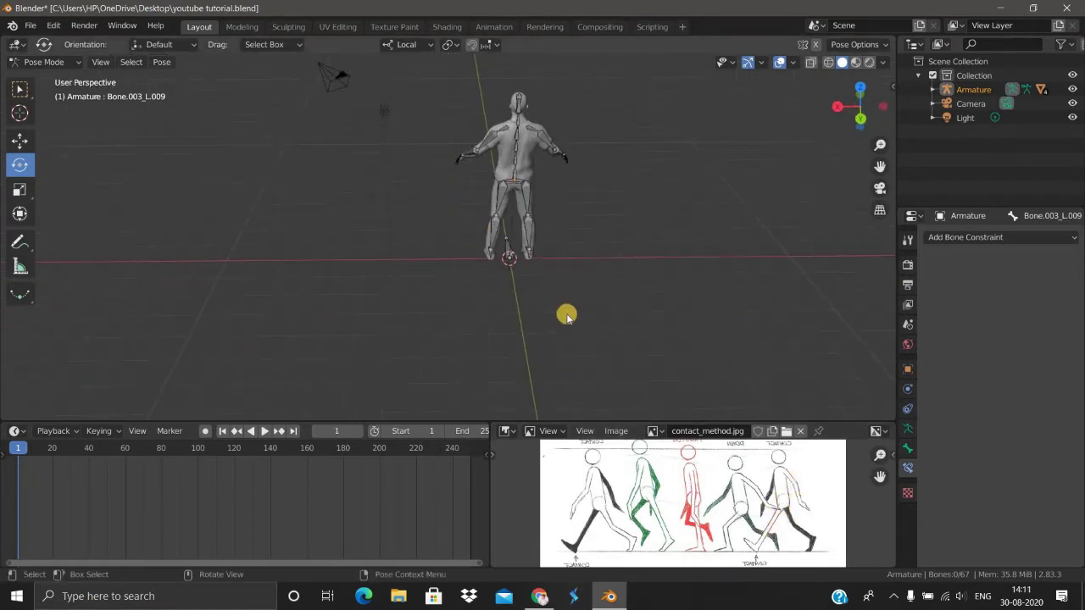
middle_drag(628, 421, 661, 458)
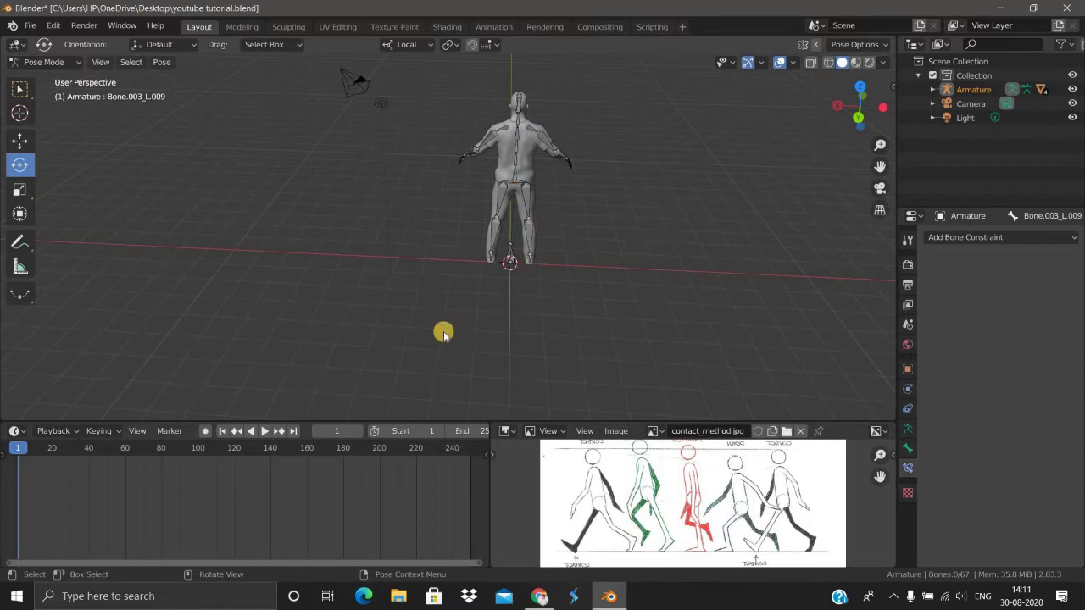
mouse_move(504, 366)
middle_down()
mouse_move(598, 298)
mouse_move(414, 211)
middle_up()
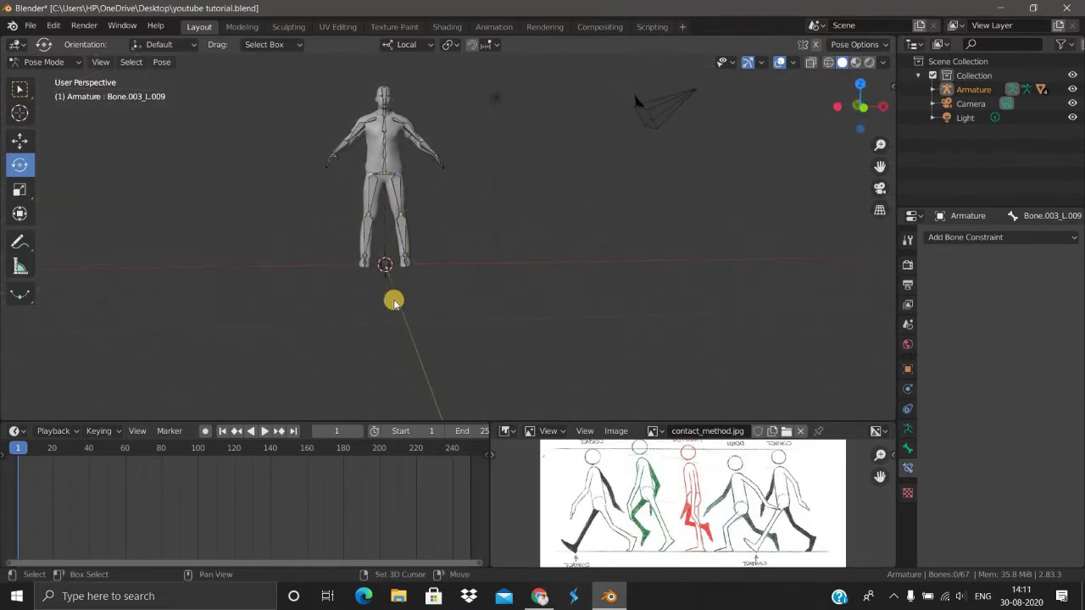
shift+middle_drag(392, 300, 413, 326)
scroll(416, 329, up, 2)
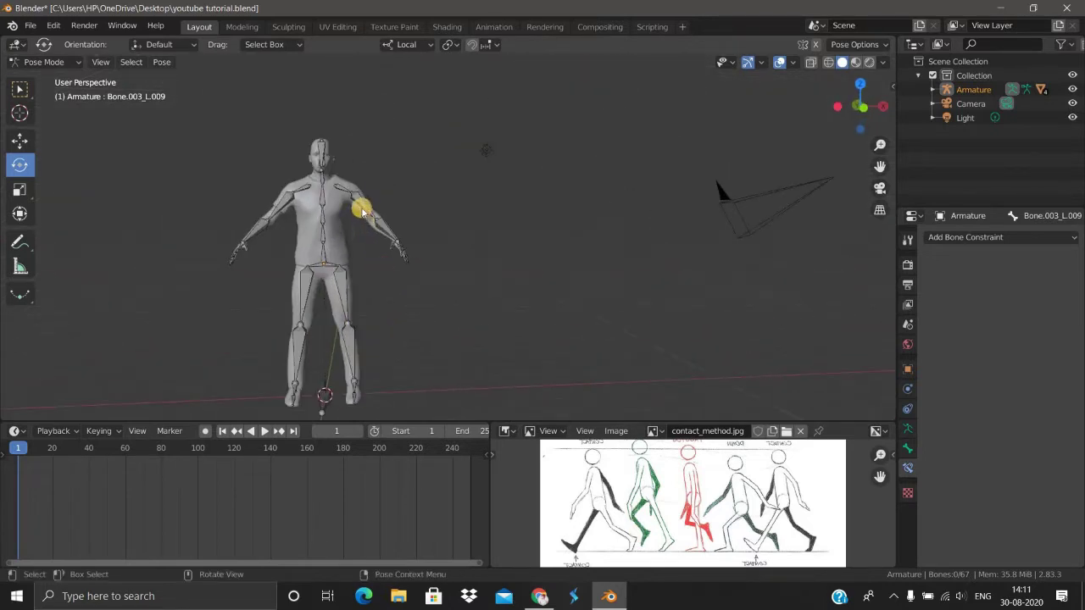
Select shoulder bone Bone.003_L.002 and try a local-axis rotation, then cancel it
click(362, 210)
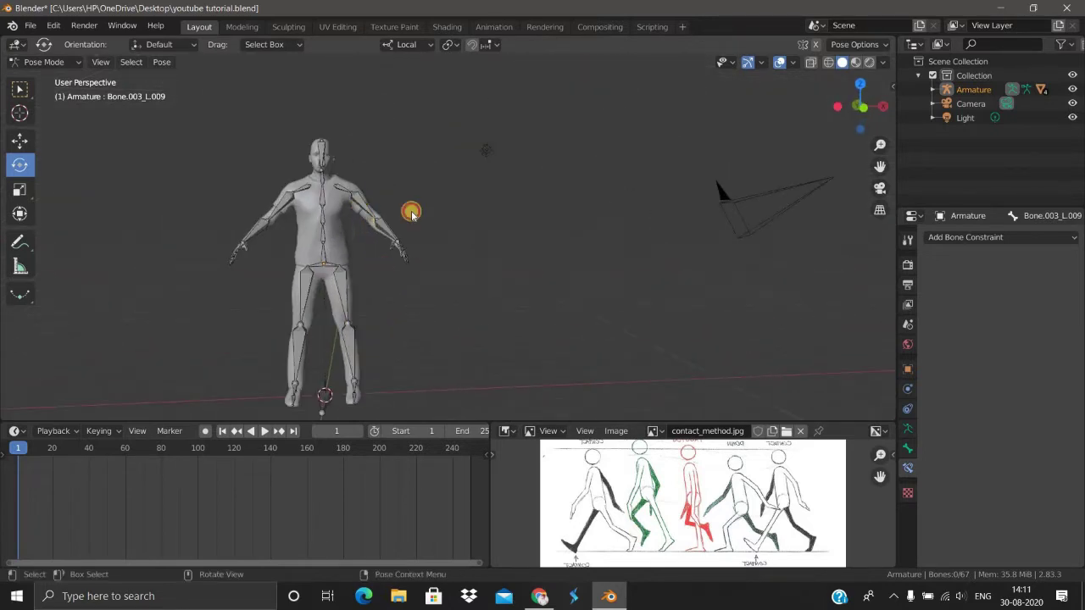
click(422, 47)
click(386, 88)
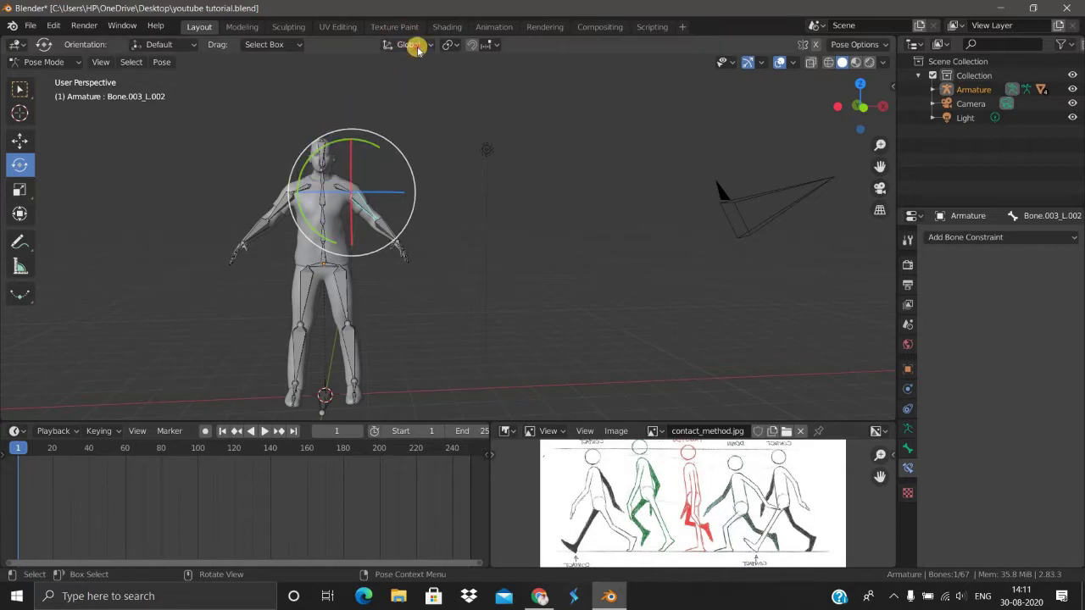
click(418, 49)
click(387, 103)
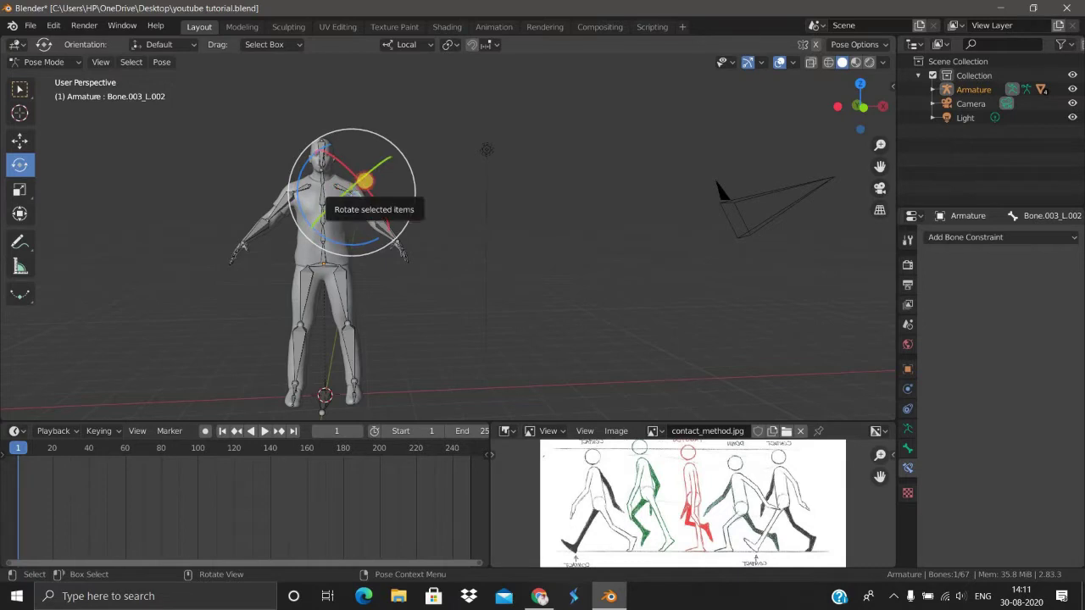
drag(358, 176, 367, 179)
right_click(368, 179)
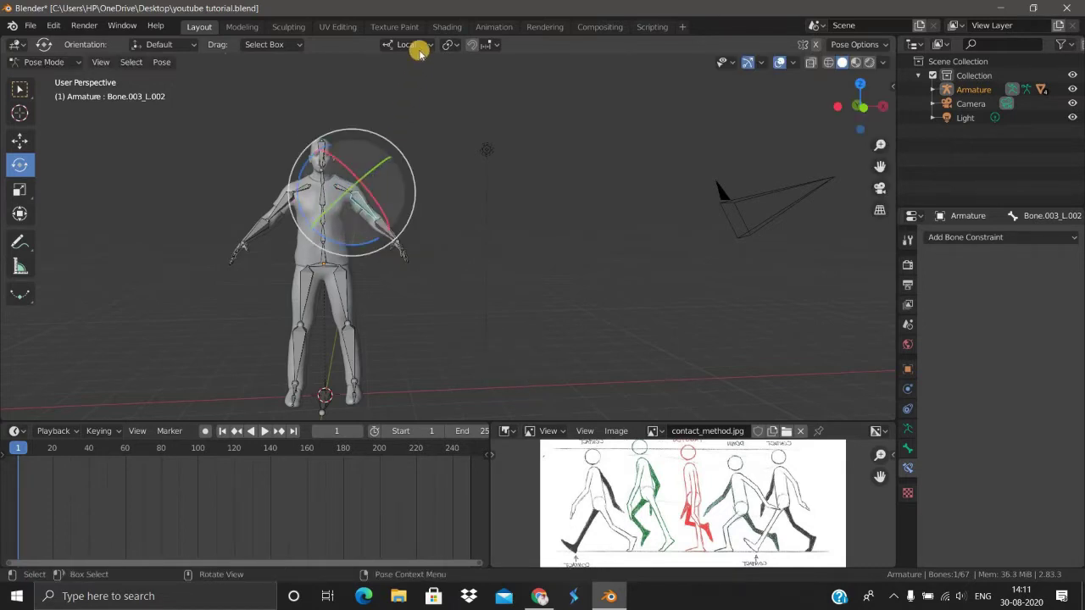
With Global transform orientation, rotate the left shoulder bone about 26.64 degrees
click(407, 44)
click(382, 88)
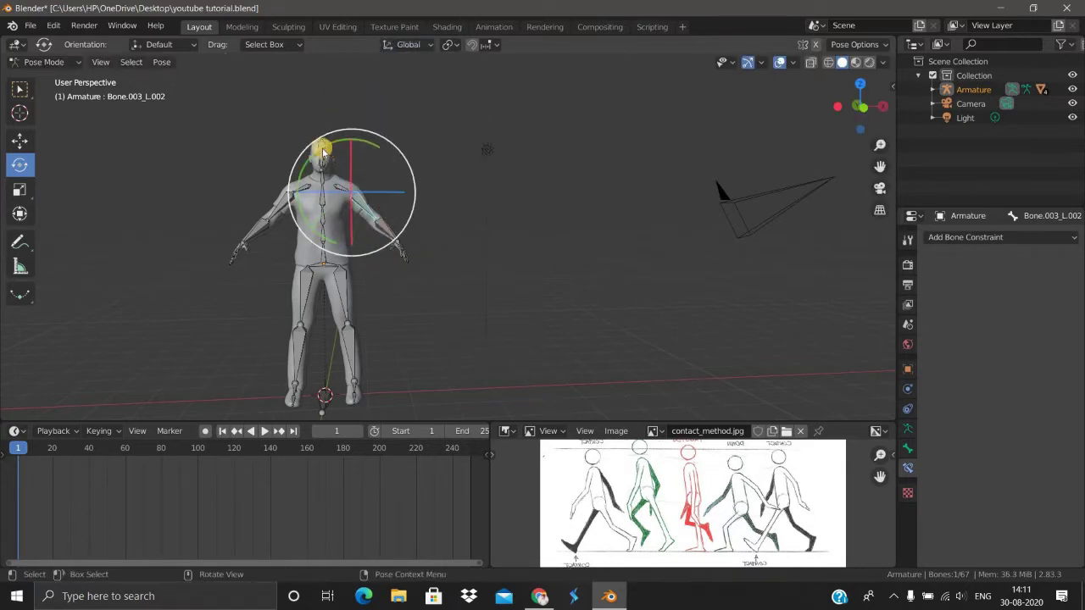
mouse_move(333, 146)
mouse_down()
mouse_move(348, 146)
mouse_move(357, 179)
mouse_up()
scroll(407, 363, up, 2)
middle_drag(407, 363, 407, 362)
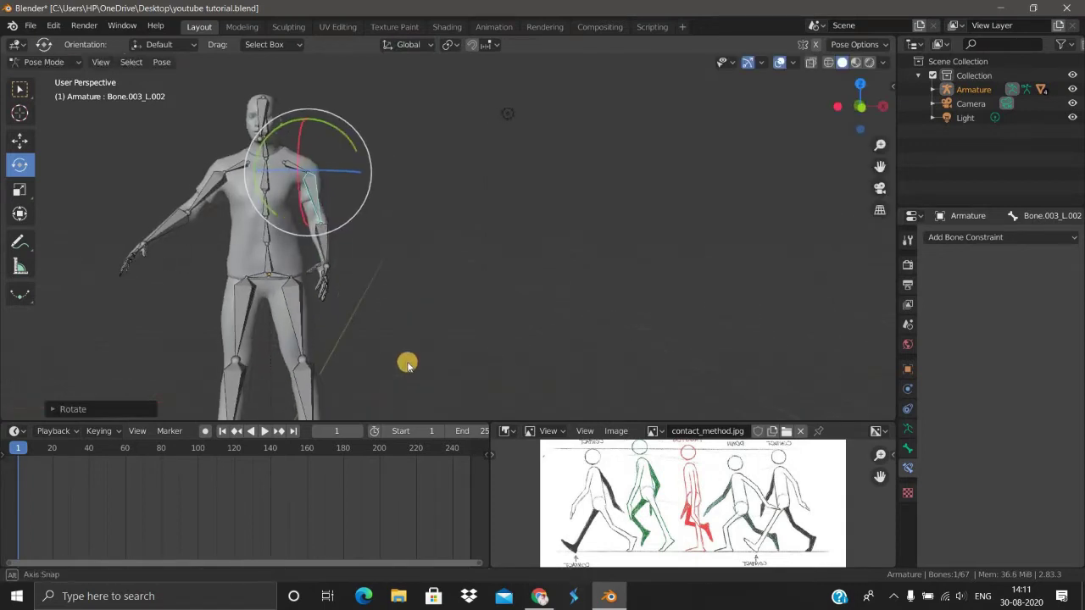
From the side view, rotate upper-arm bone Bone.003_L.003 about 38 degrees to bend the arm
key(KP_3)
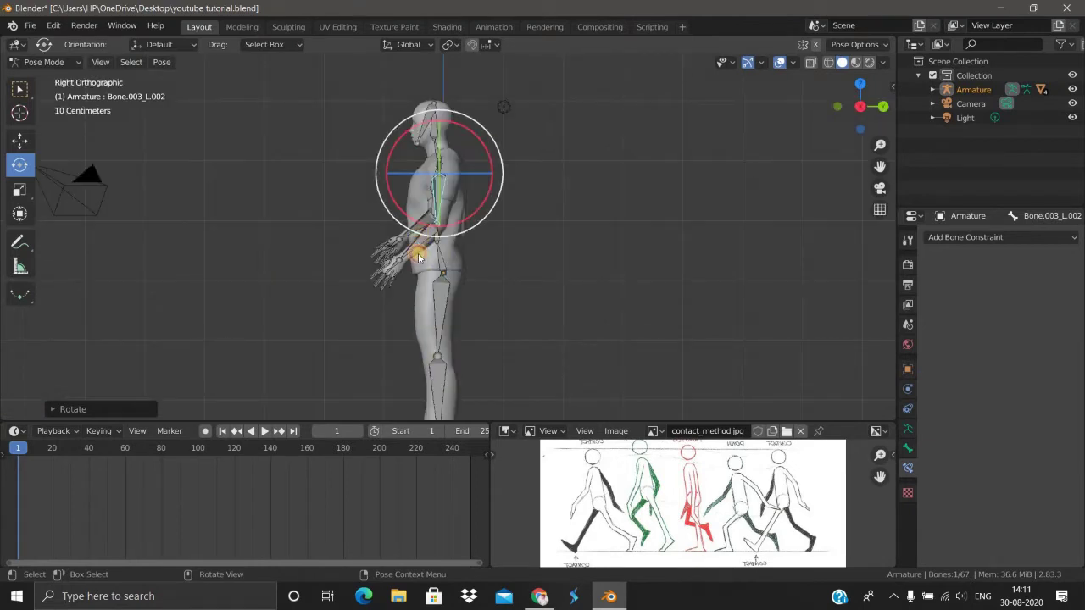
click(414, 216)
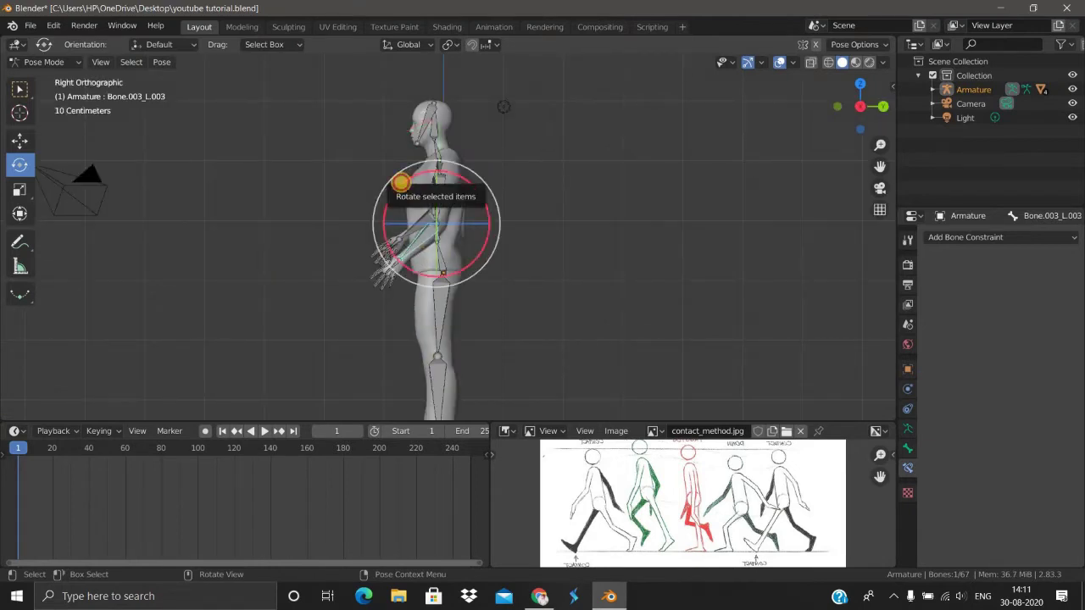
drag(399, 179, 390, 212)
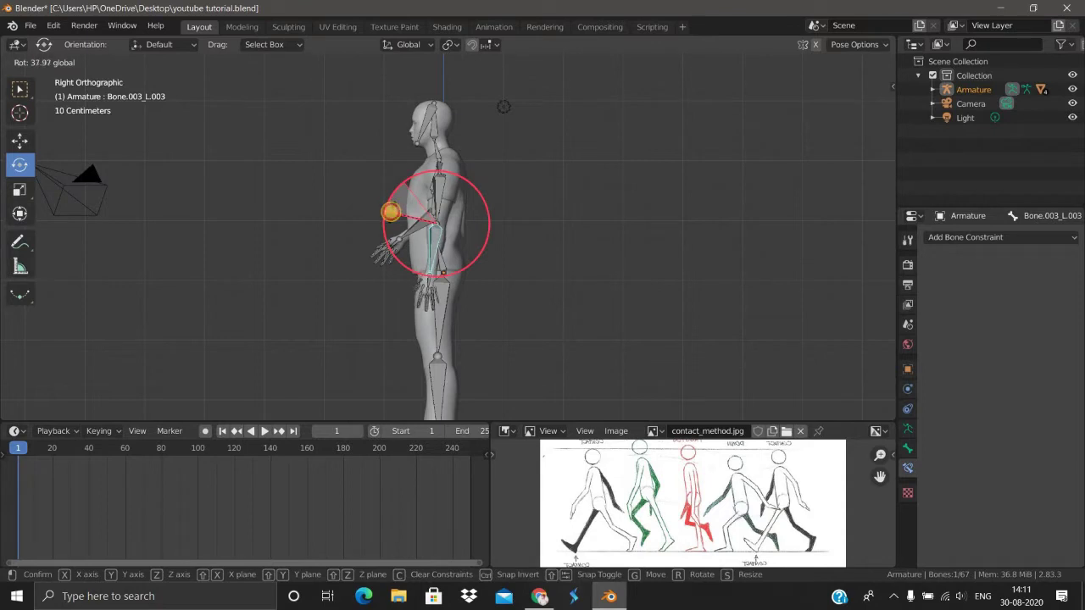
drag(482, 399, 490, 363)
mouse_move(622, 359)
middle_down()
mouse_move(441, 375)
mouse_move(404, 353)
middle_up()
click(436, 375)
key(KP_1)
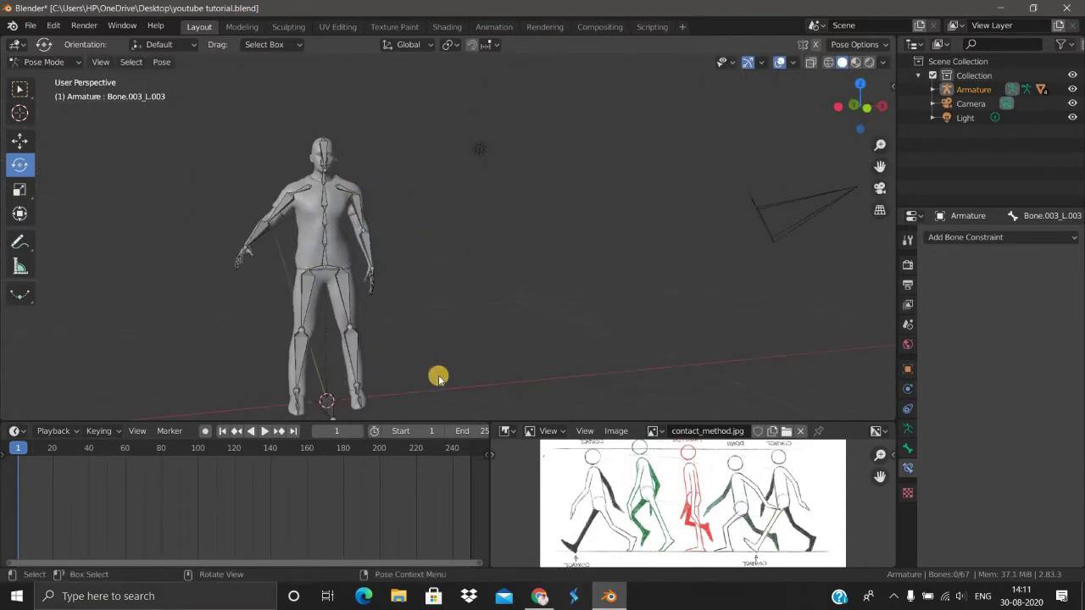
Brush-select the lowered arm's bones, copy their pose, and paste it mirrored onto the other arm
scroll(341, 226, up, 1)
scroll(276, 169, up, 2)
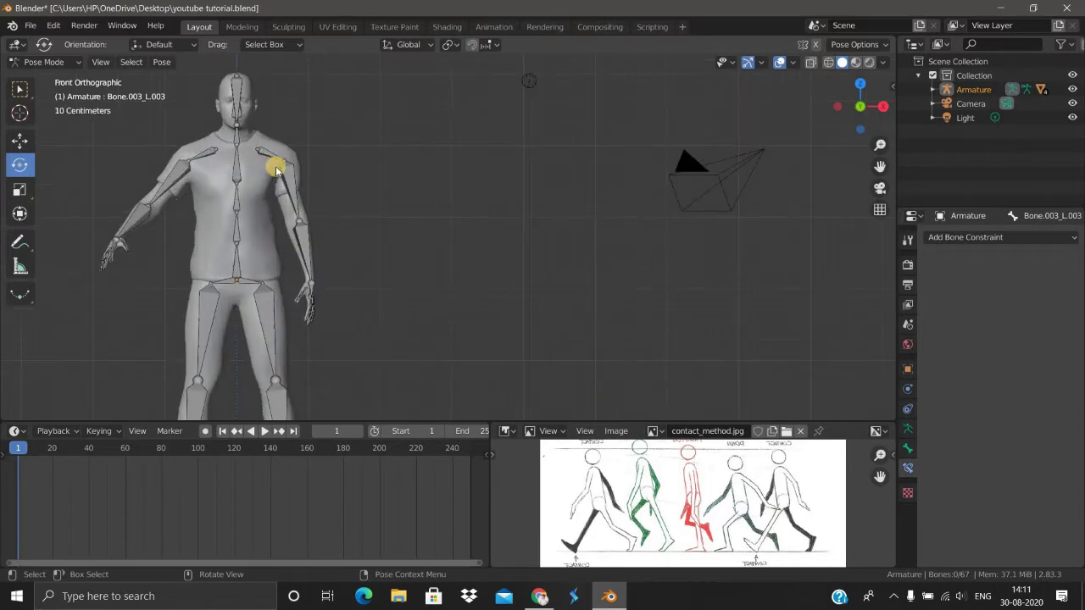
key(c)
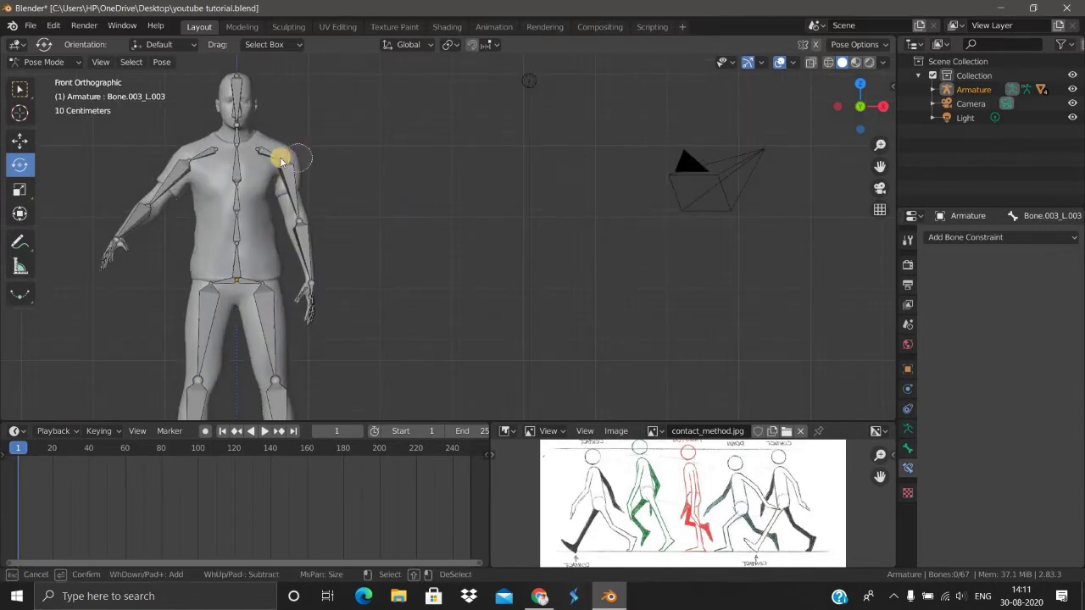
drag(297, 170, 309, 314)
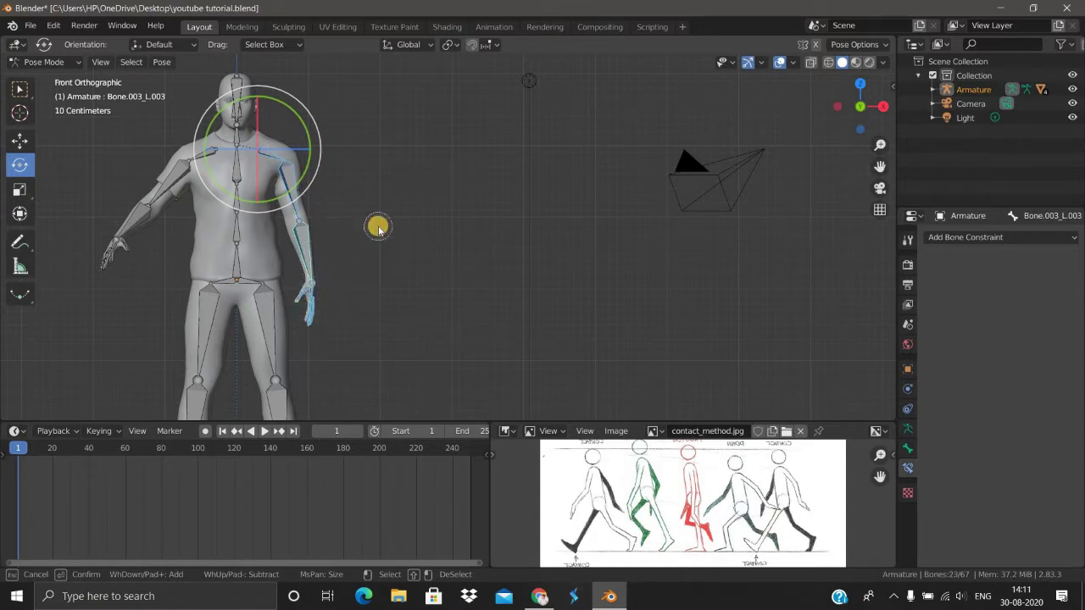
right_click(378, 229)
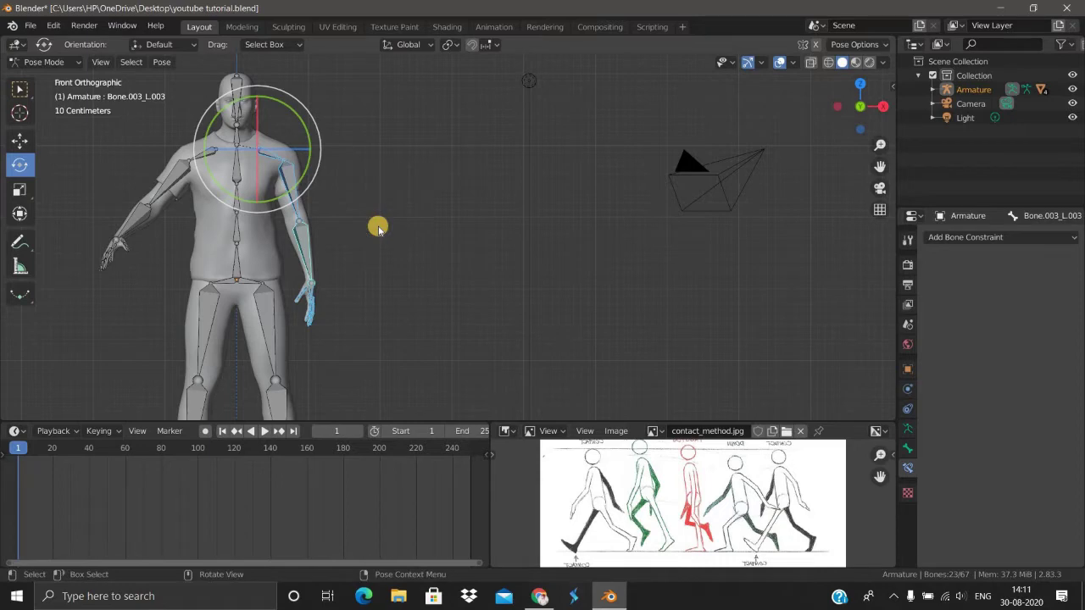
key(ctrl+c)
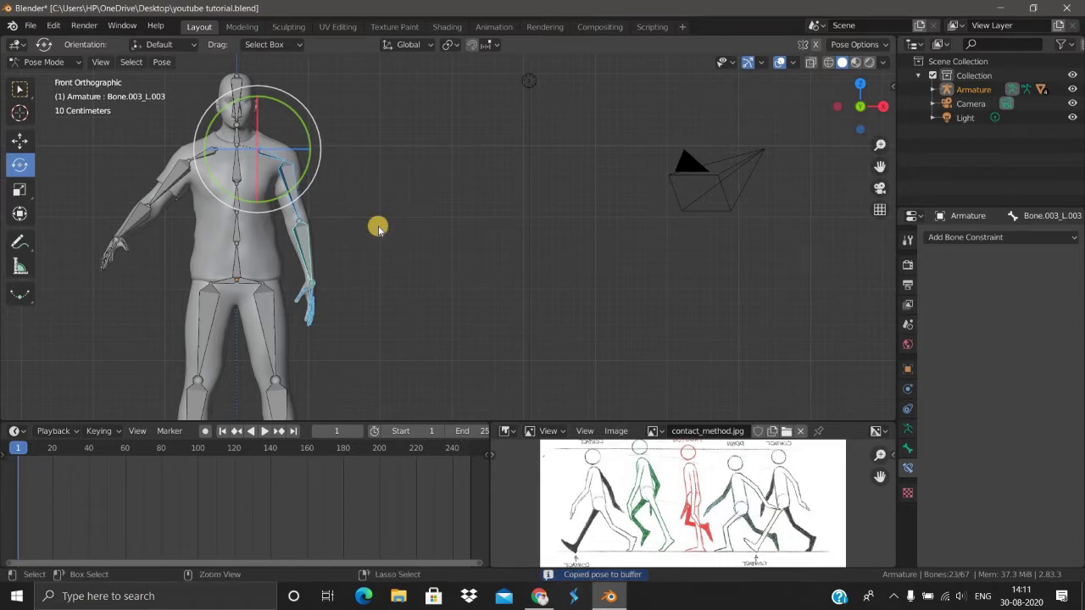
key(ctrl+shift+v)
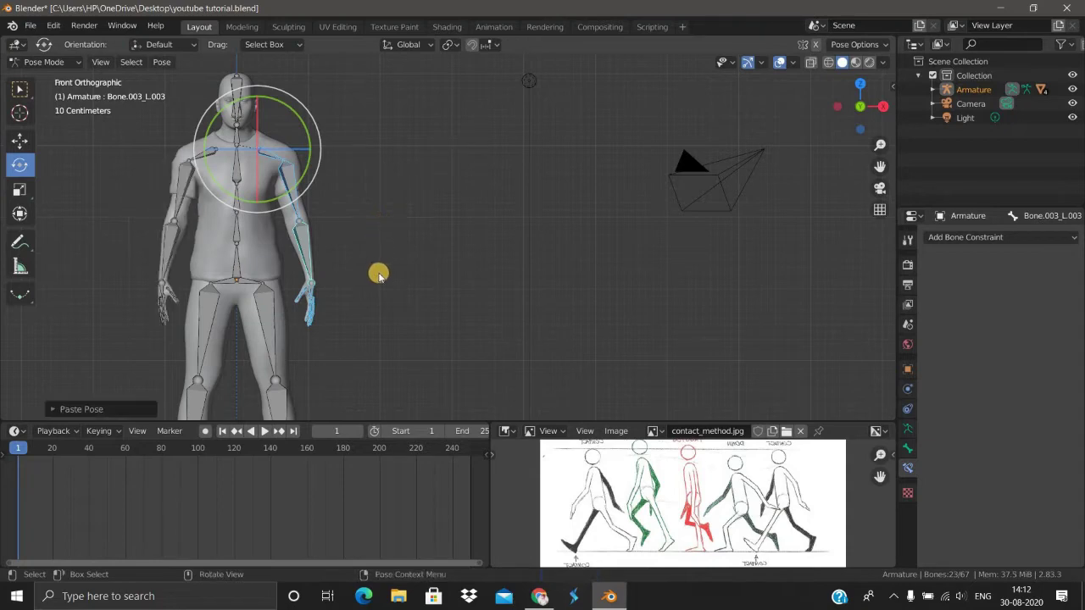
Deselect all bones and view the character in Right Orthographic side view
scroll(412, 302, down, 1)
scroll(413, 305, down, 1)
click(346, 145)
scroll(288, 188, up, 2)
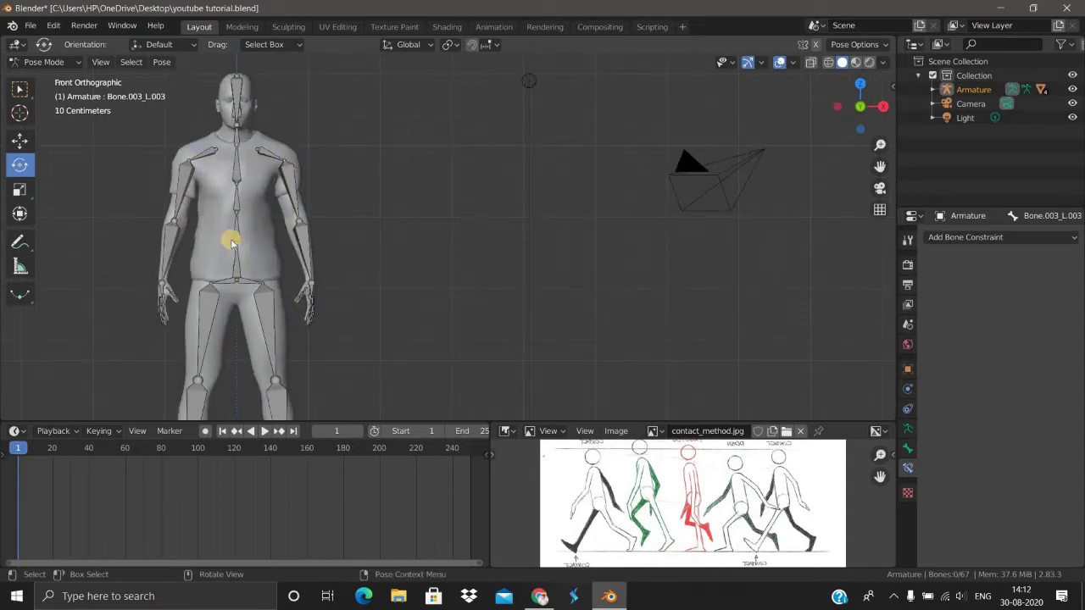
scroll(451, 276, down, 3)
mouse_move(399, 294)
middle_down()
mouse_move(364, 286)
mouse_move(375, 320)
mouse_move(404, 341)
middle_up()
scroll(420, 332, up, 2)
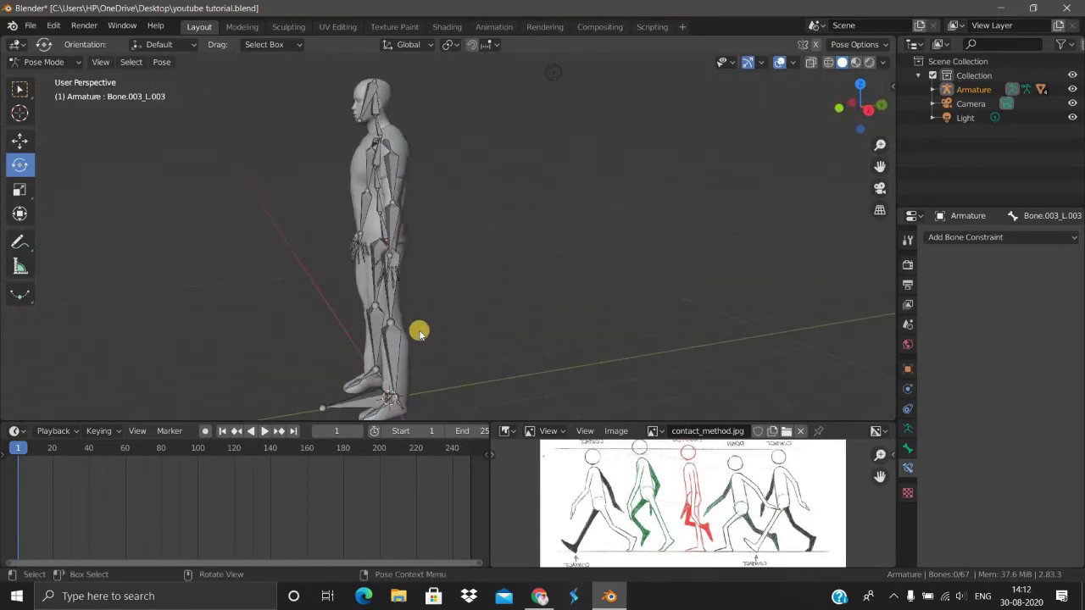
key(KP_5)
key(KP_3)
scroll(490, 192, up, 3)
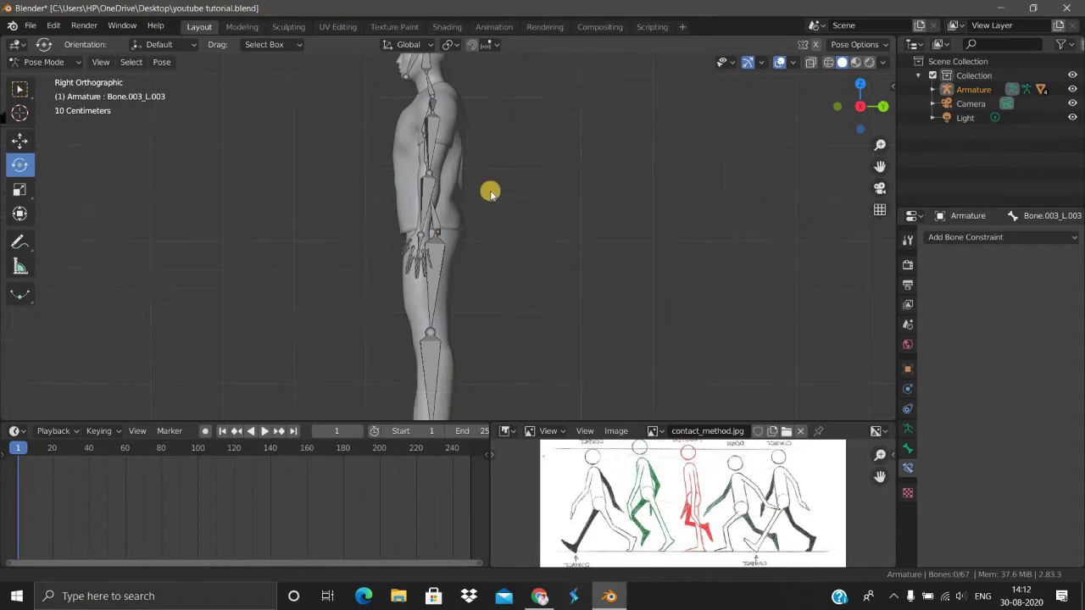
shift+scroll(440, 330, down, 5)
scroll(428, 340, up, 2)
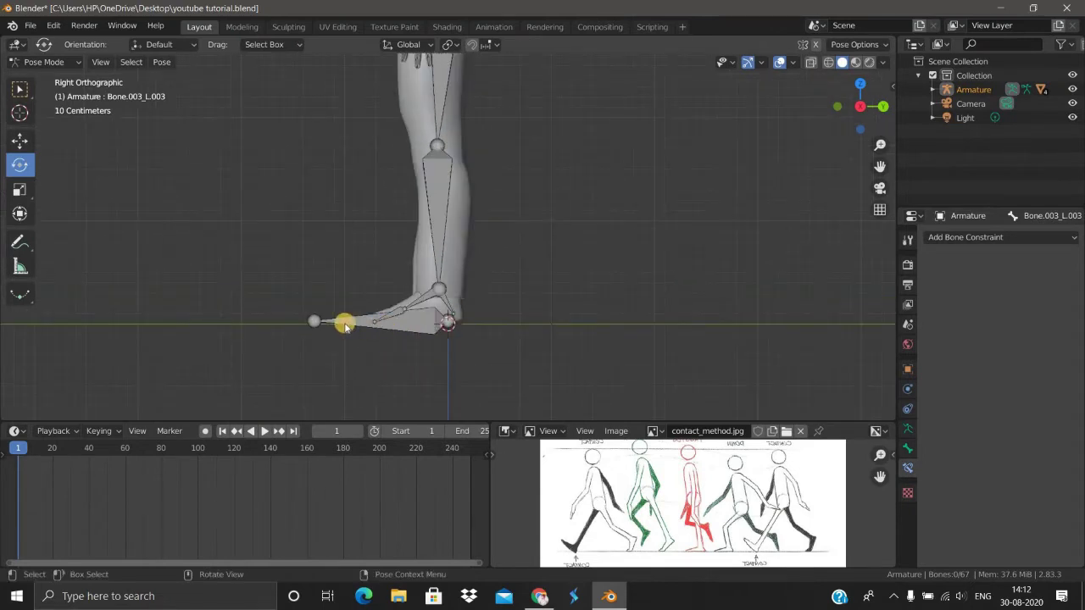
In Edit Mode, scale down foot bone Bone.008 and move it just ahead of the toes
click(447, 368)
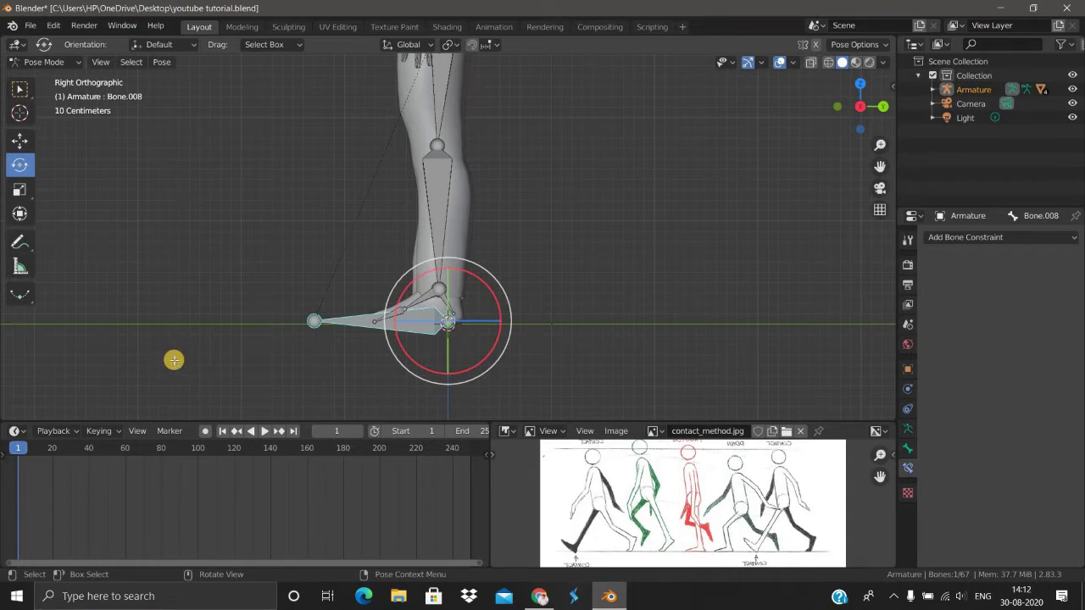
key(Tab)
key(s)
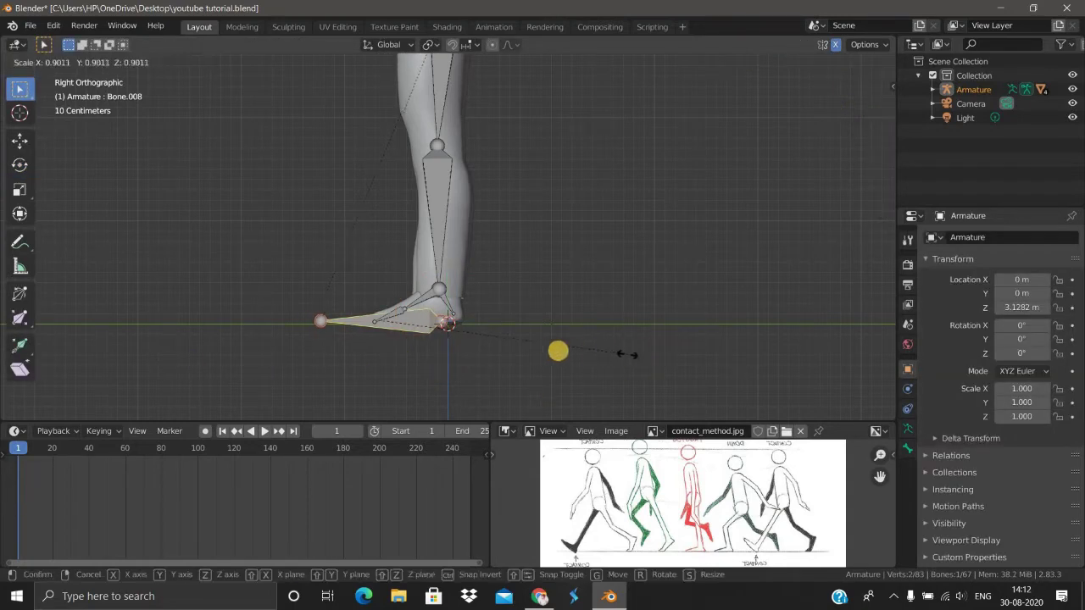
click(373, 350)
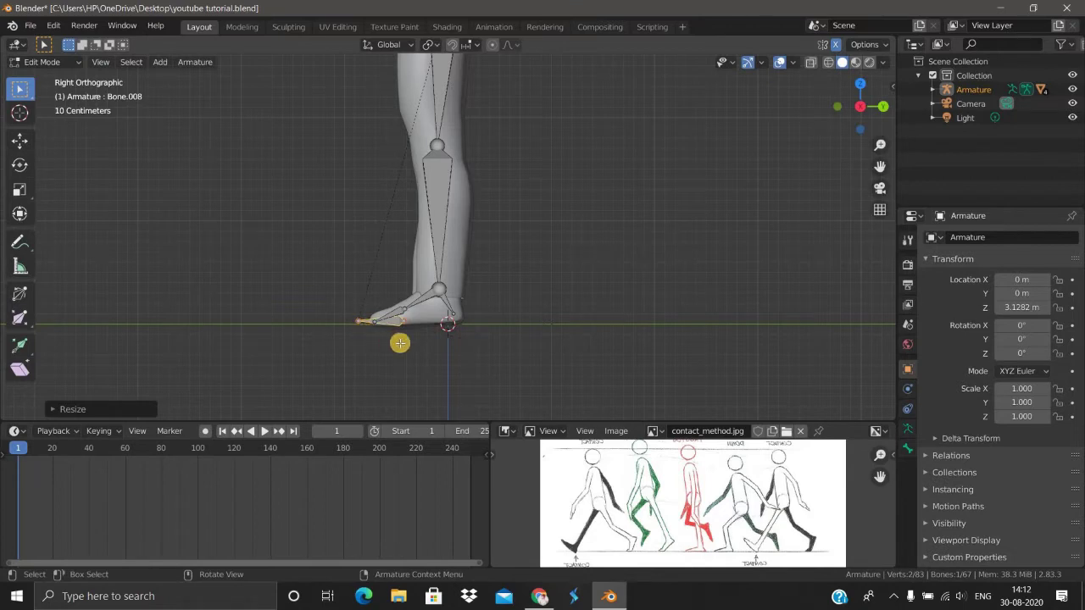
key(g)
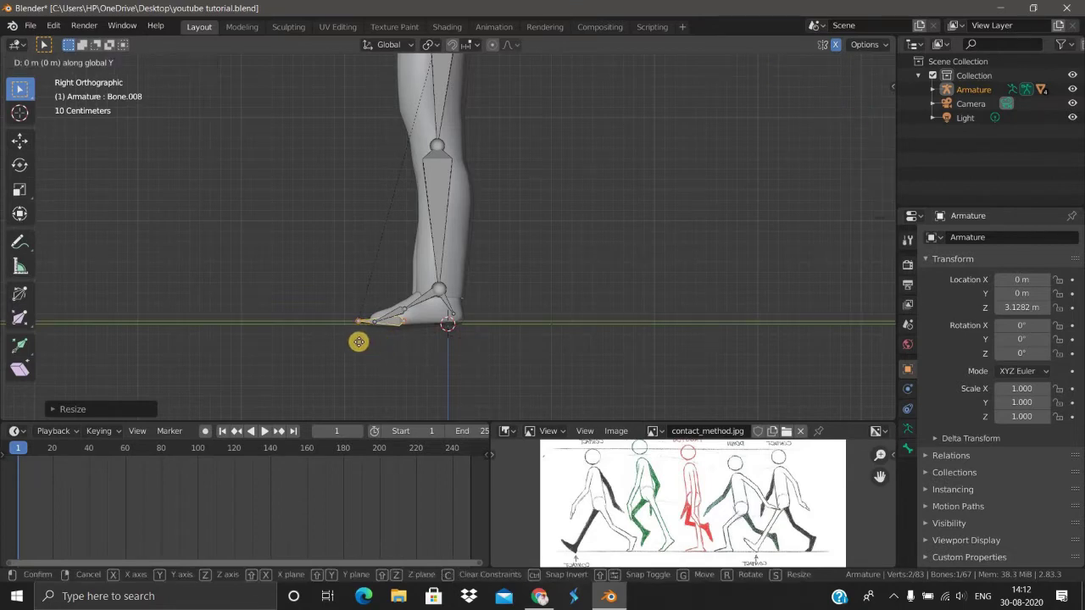
click(351, 341)
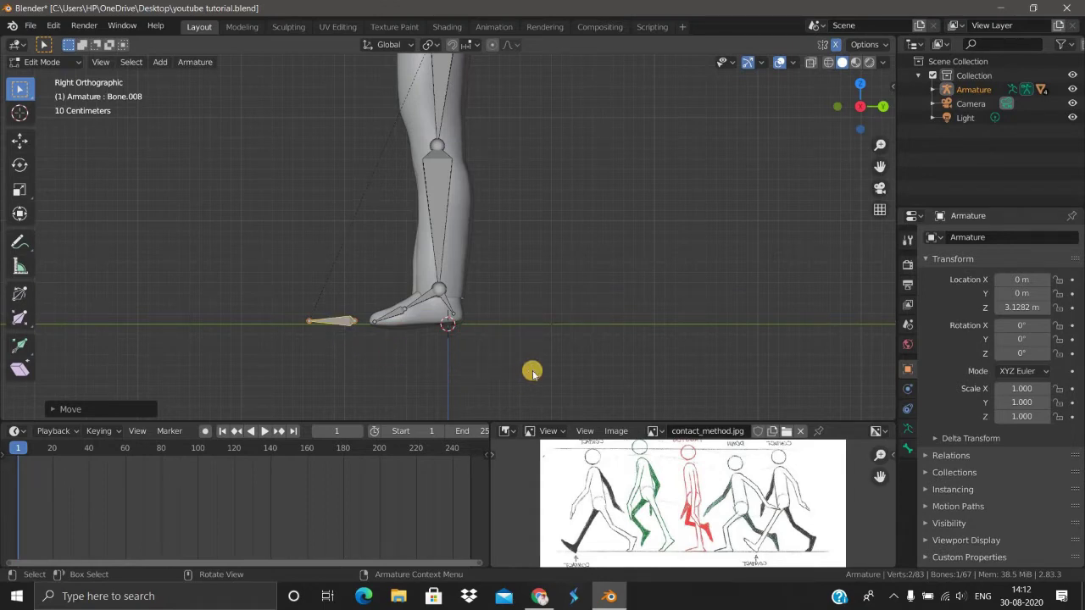
Back in Pose Mode, slide the toe bone along its own Z axis against the foot tip
key(ctrl+Tab)
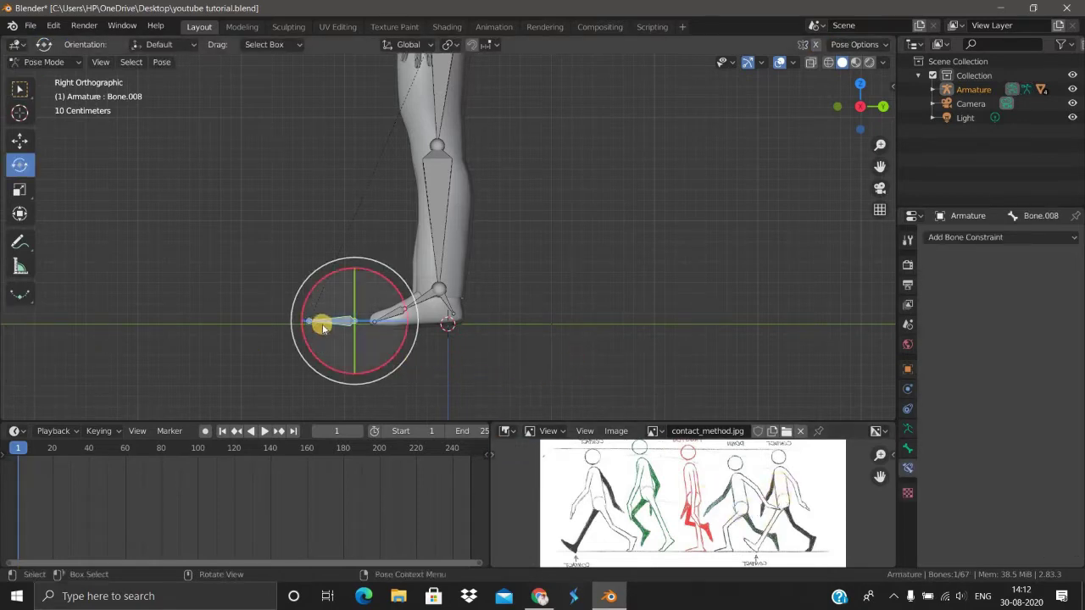
key(g)
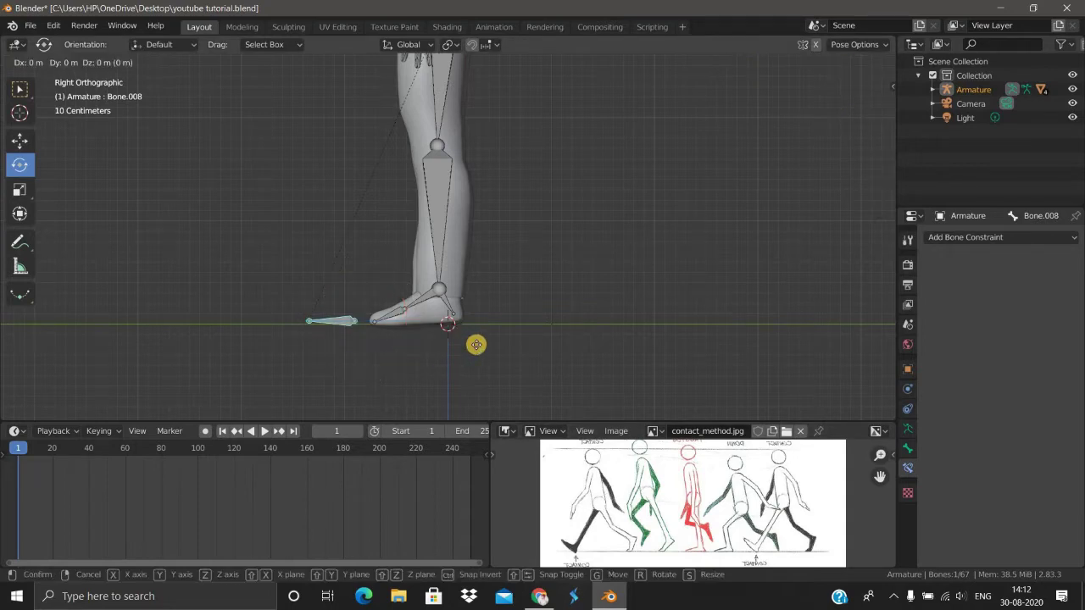
key(z)
key(z)
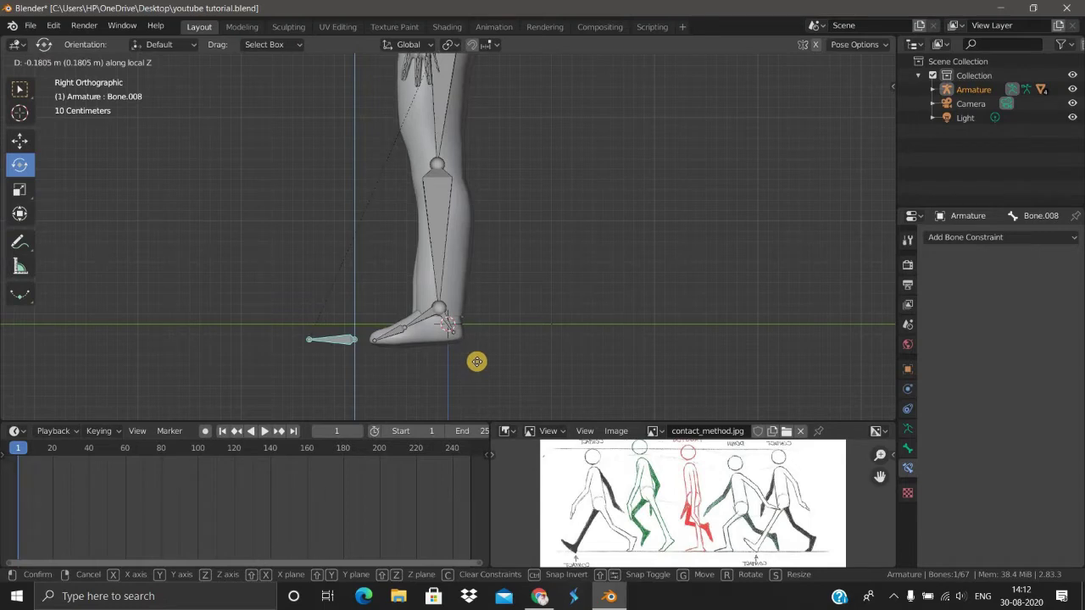
click(451, 310)
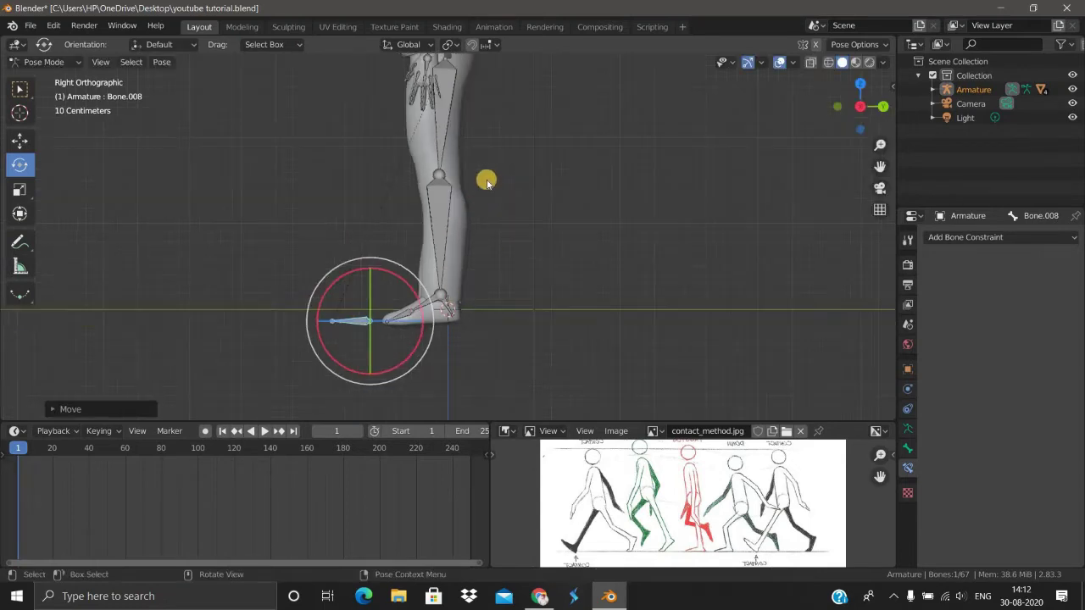
scroll(486, 183, down, 2)
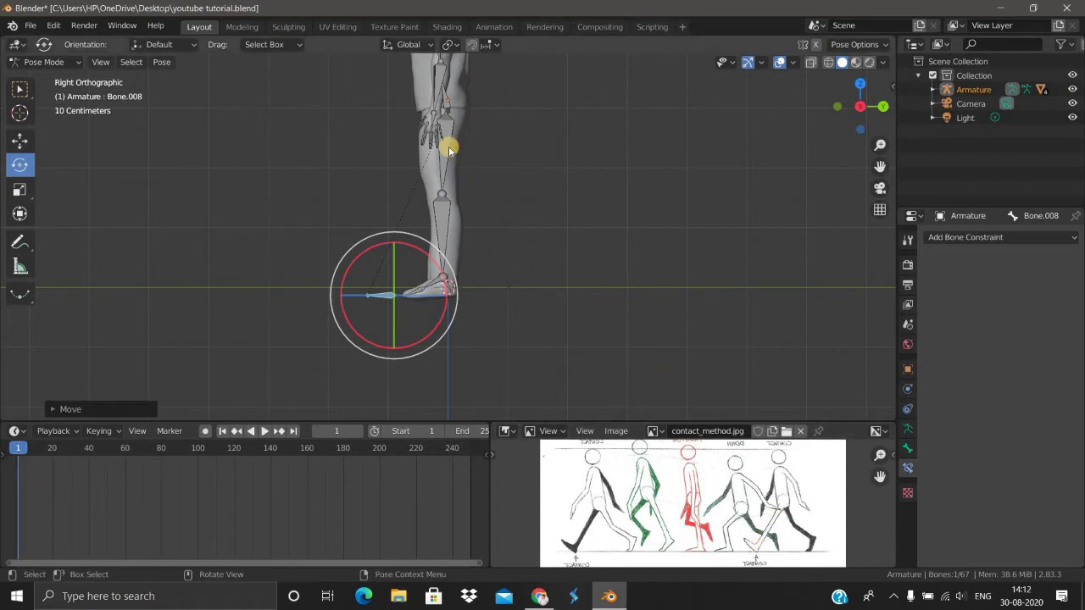
click(534, 181)
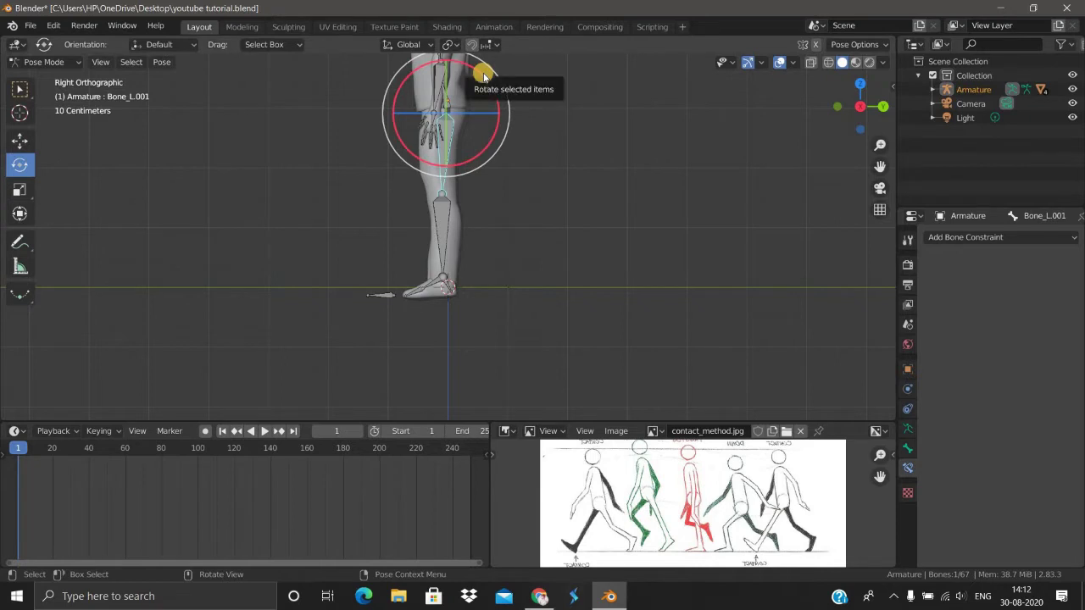
From the side view, rotate thigh bone Bone_L.001 back about -25 degrees
mouse_move(528, 291)
middle_down()
mouse_move(693, 340)
mouse_move(713, 169)
middle_up()
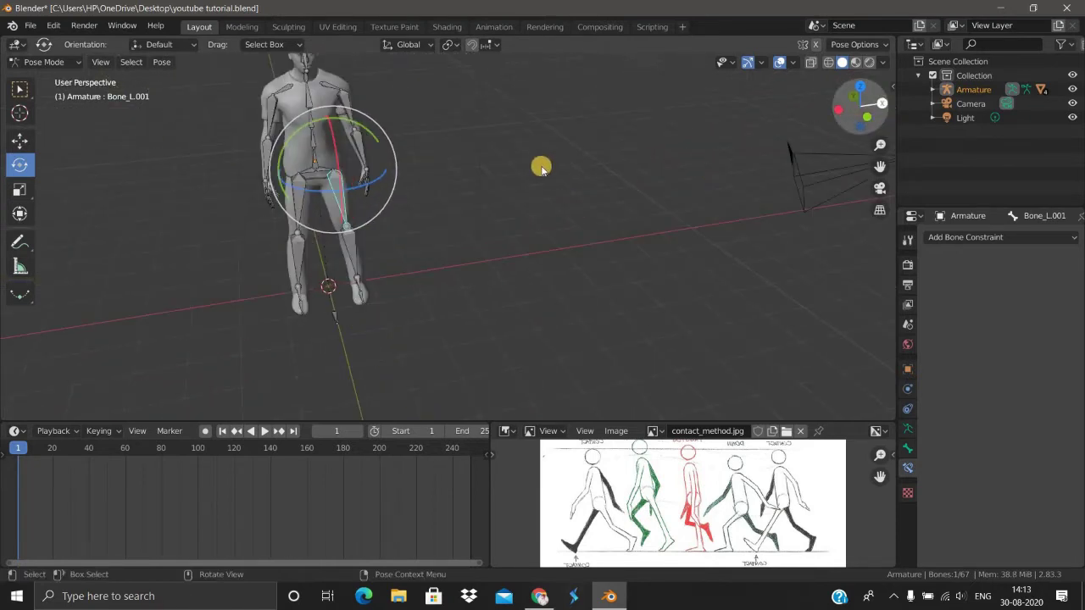
alt+middle_drag(513, 170, 415, 181)
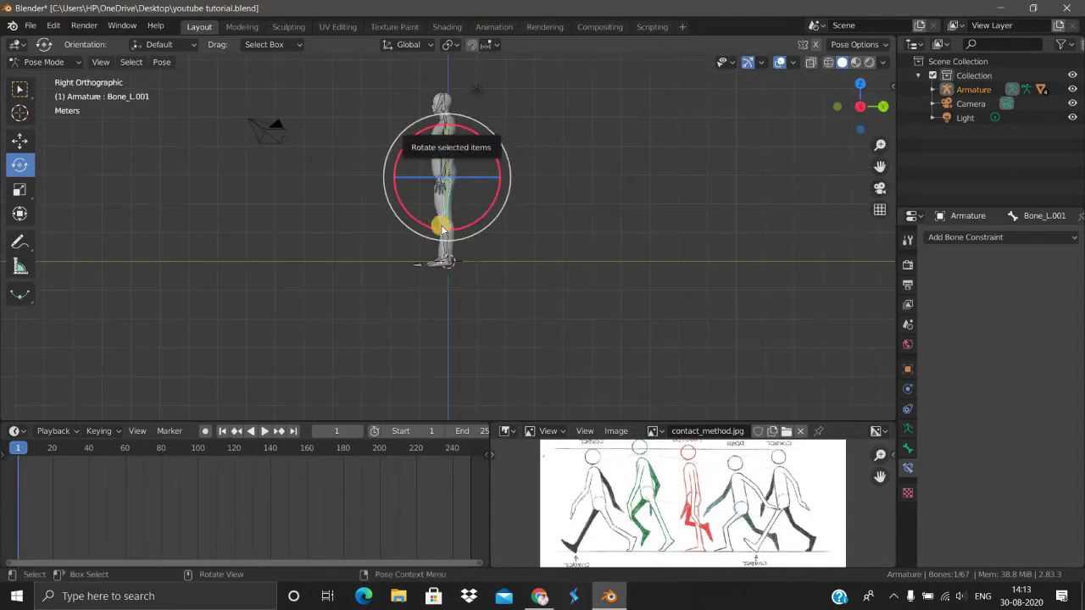
scroll(531, 179, up, 4)
shift+scroll(409, 144, up, 2)
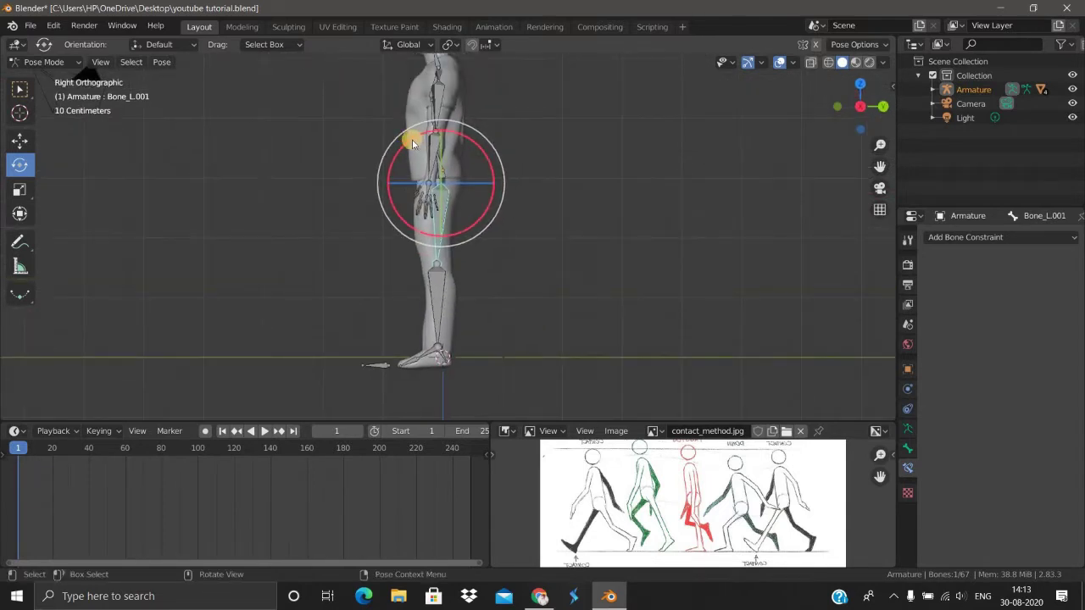
mouse_move(411, 137)
mouse_down()
mouse_move(445, 128)
mouse_move(435, 130)
mouse_up()
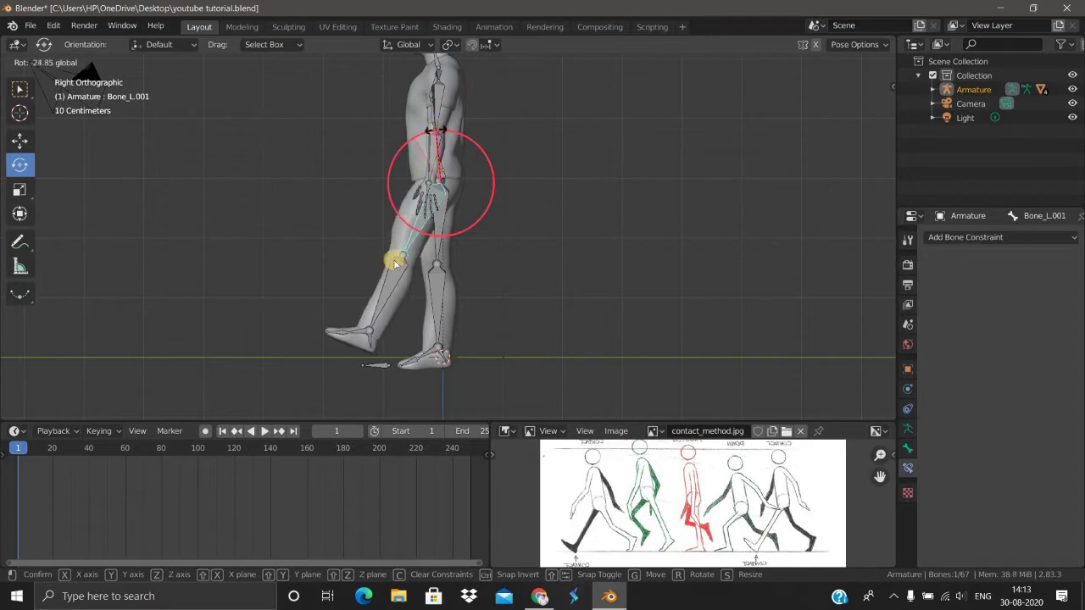
drag(394, 263, 367, 379)
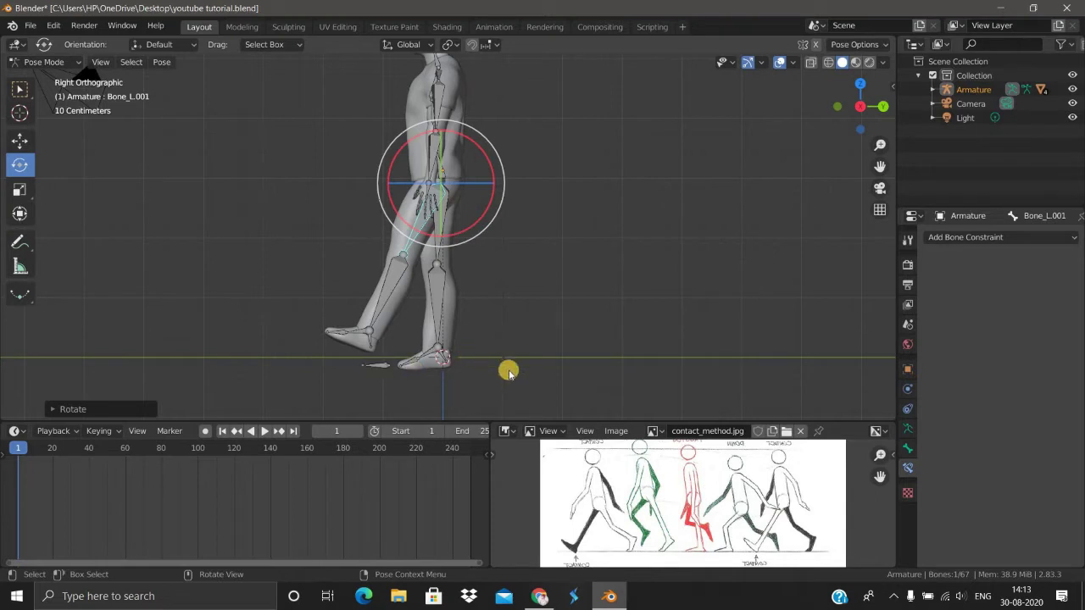
scroll(509, 372, up, 2)
shift+scroll(383, 308, down, 3)
shift+scroll(382, 308, down, 1)
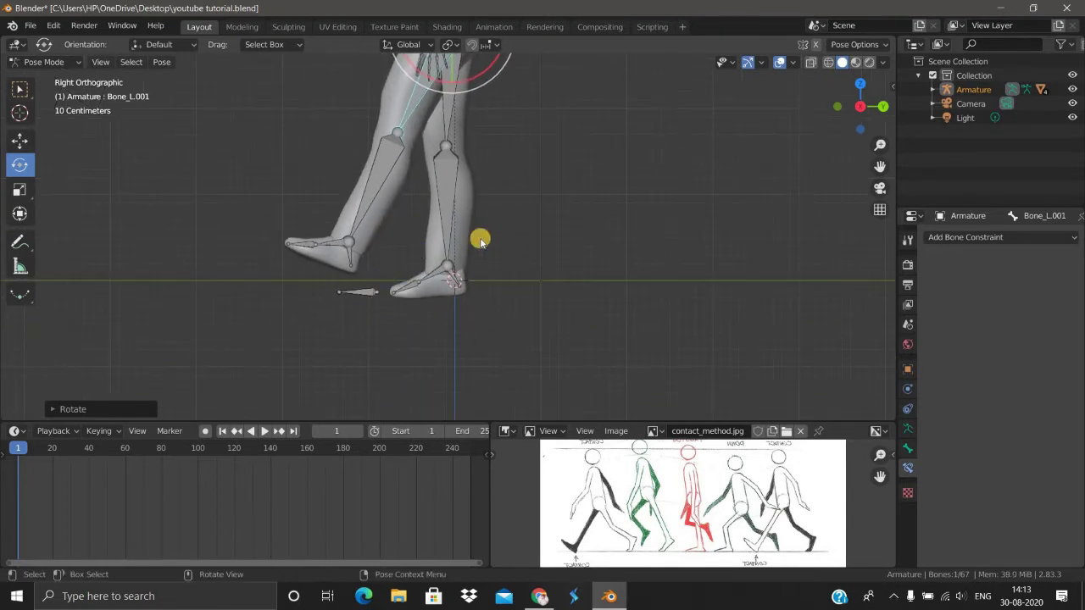
scroll(492, 212, down, 1)
shift+scroll(450, 208, up, 2)
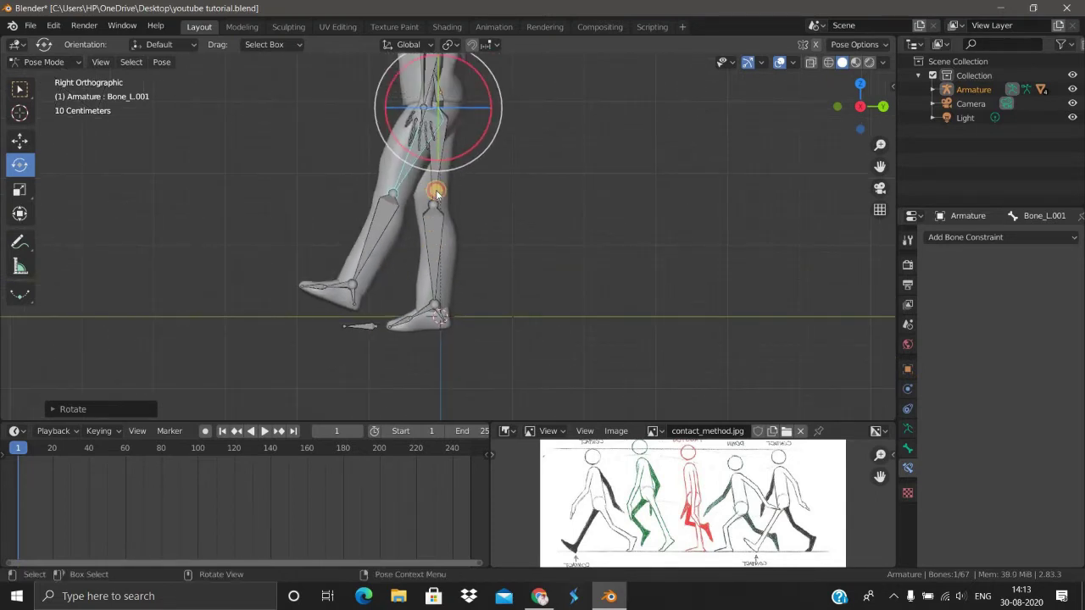
Rotate right thigh Bone_R.001 and shin Bone_R.002 so the right leg swings back with the knee bent
click(451, 140)
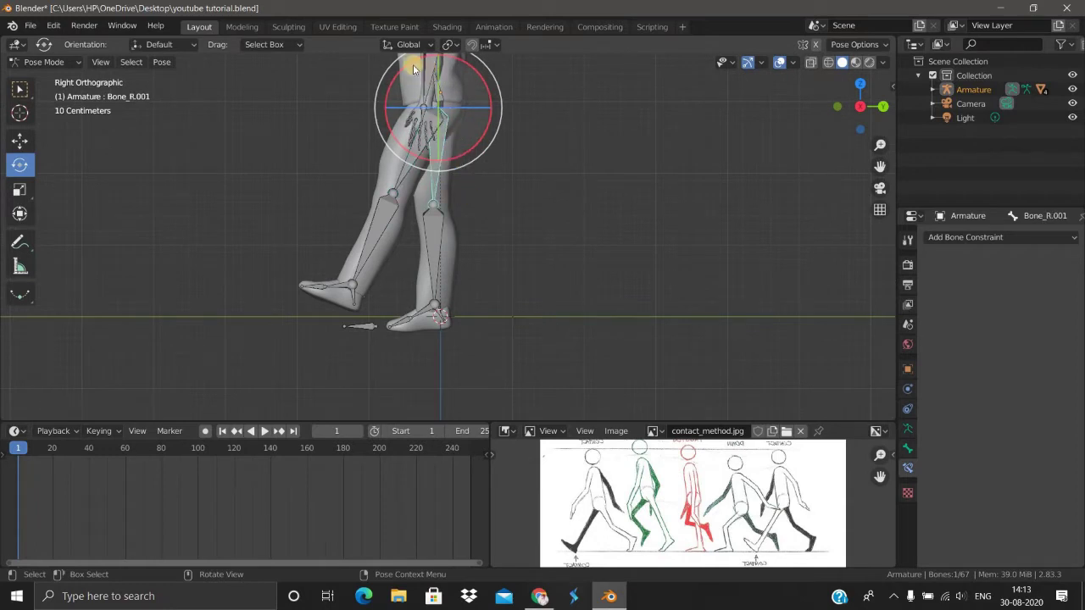
drag(407, 62, 472, 211)
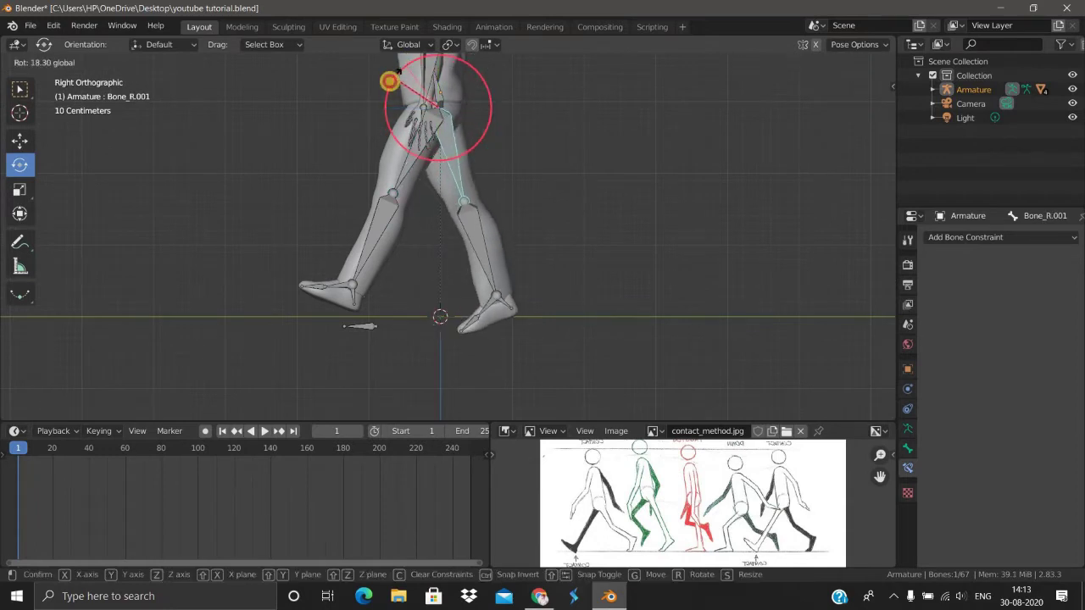
click(433, 169)
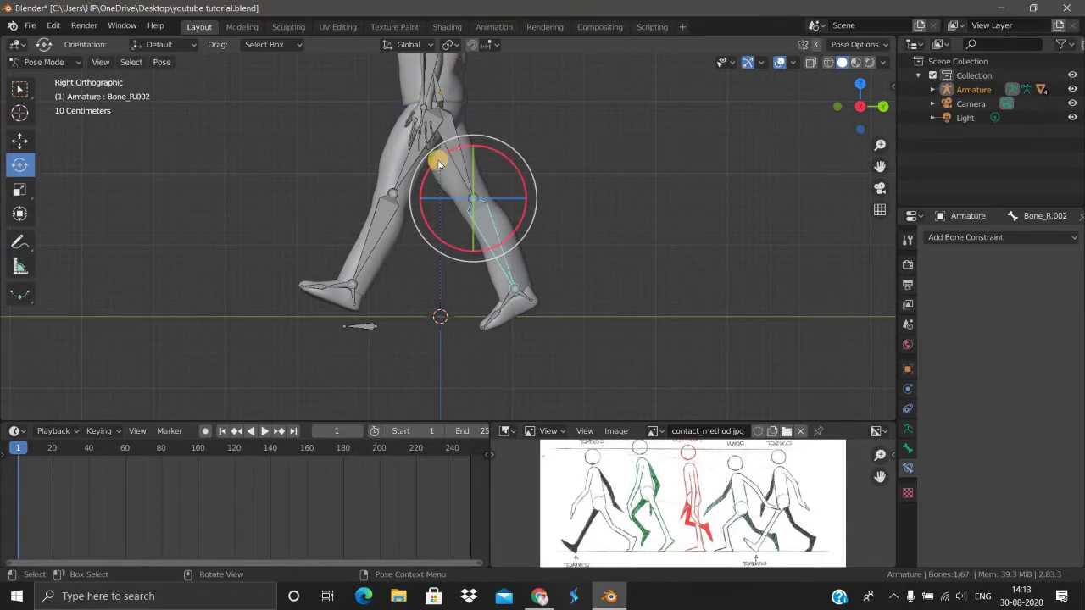
mouse_move(432, 166)
mouse_down()
mouse_move(430, 181)
mouse_move(455, 158)
mouse_up()
click(454, 88)
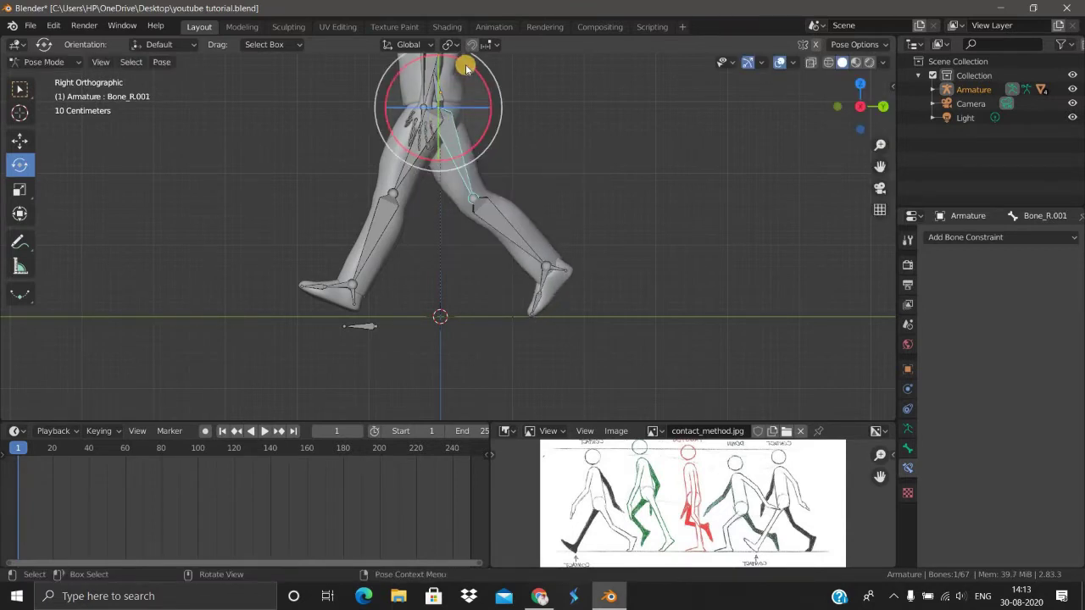
drag(473, 65, 479, 239)
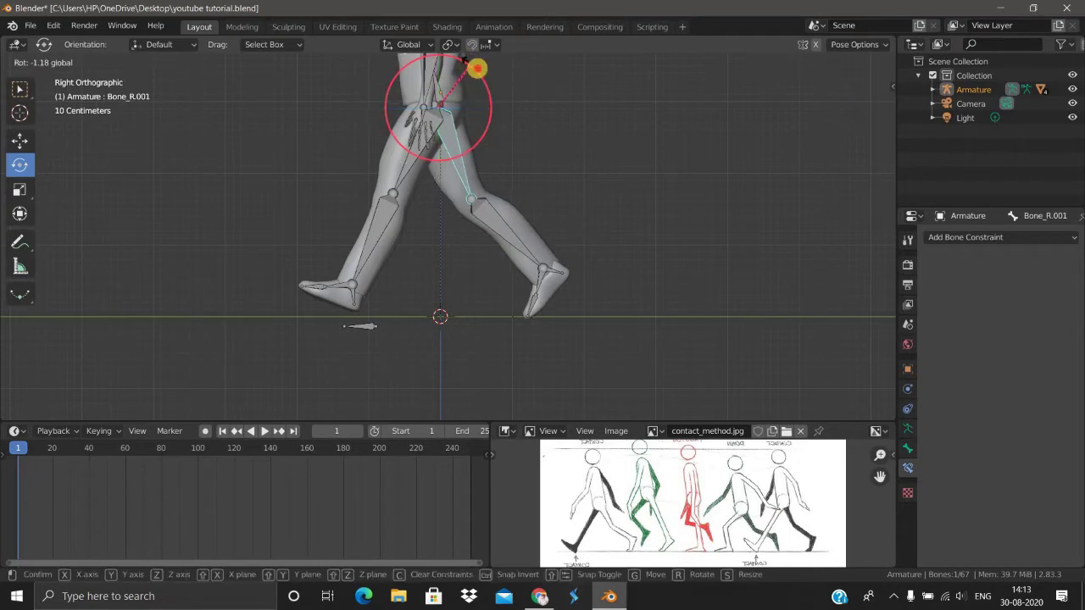
click(479, 238)
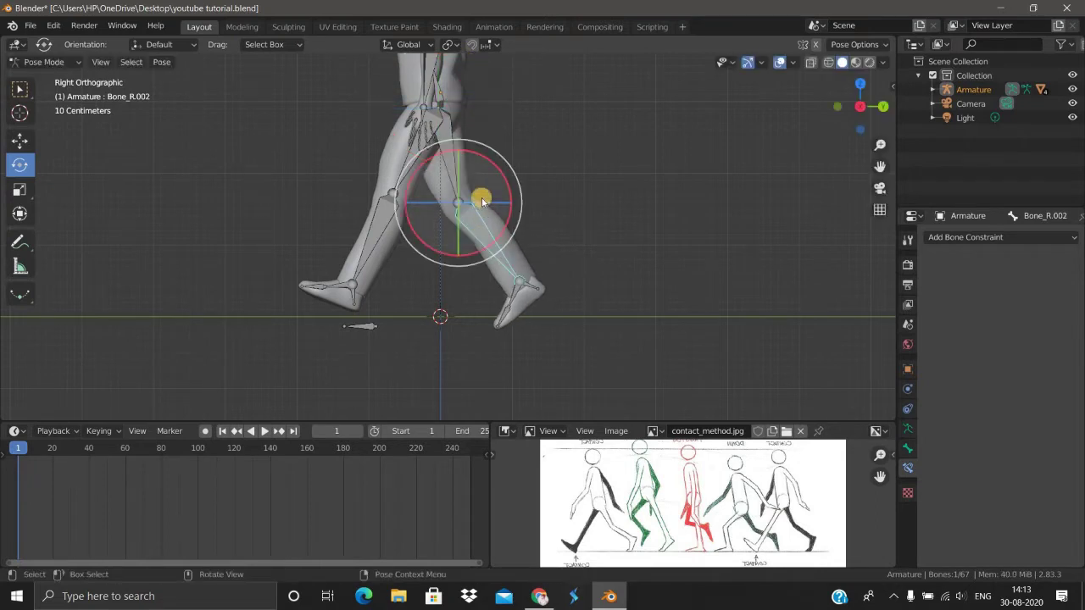
drag(436, 150, 430, 166)
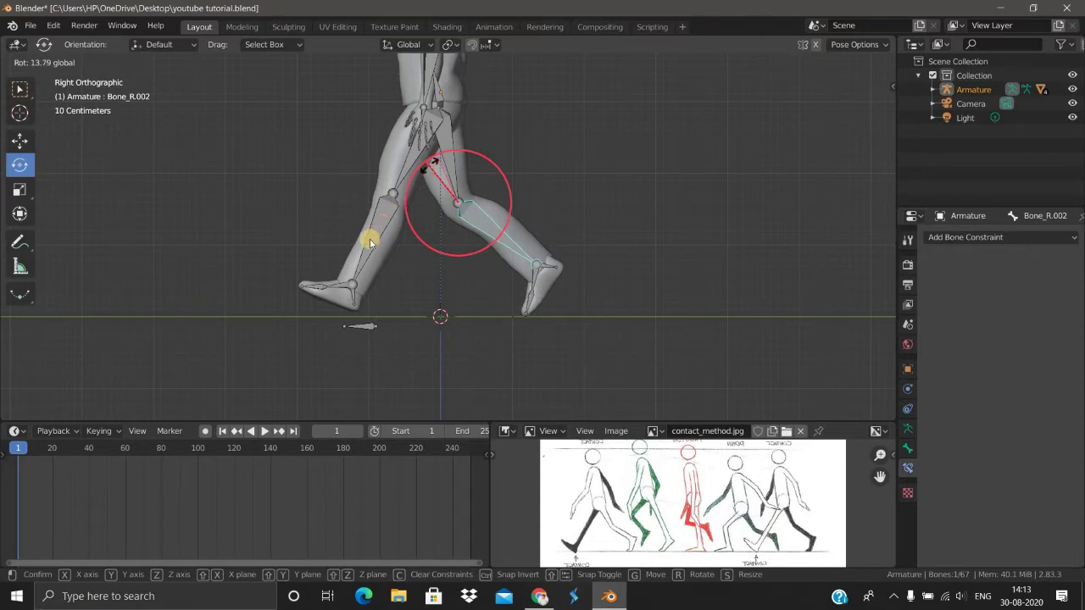
drag(370, 243, 369, 243)
Rotate left thigh Bone_L.001 to swing the left leg forward
click(404, 180)
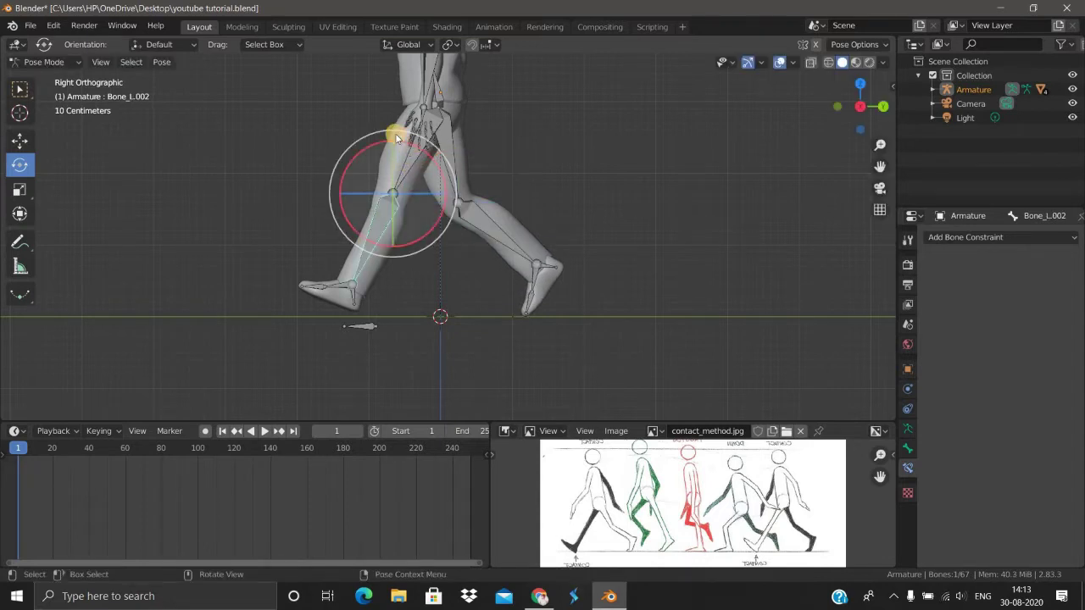
click(398, 127)
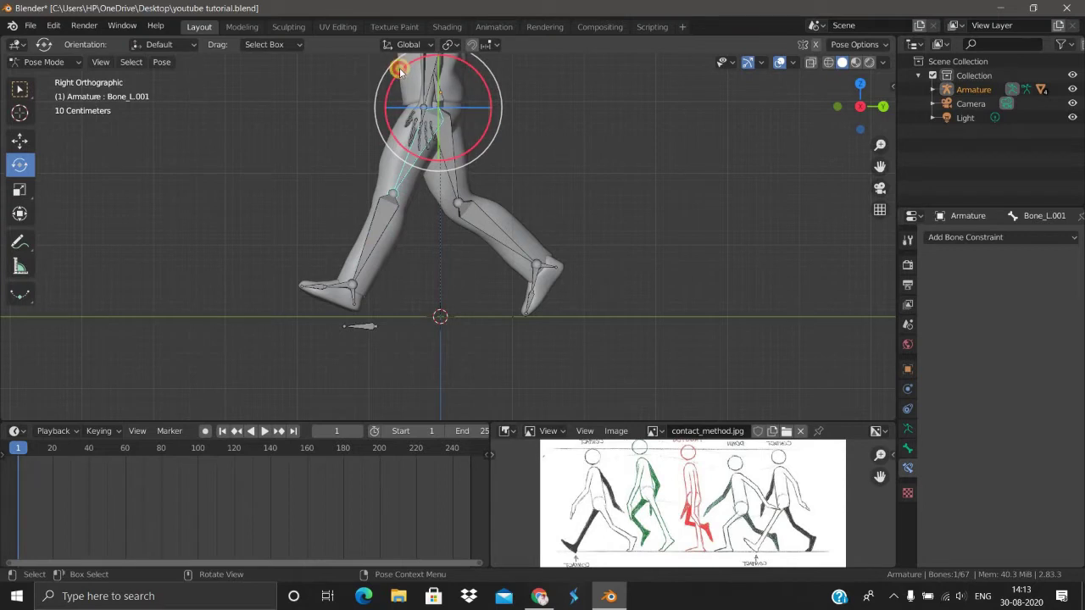
mouse_move(400, 72)
mouse_down()
mouse_move(410, 65)
mouse_move(395, 70)
mouse_up()
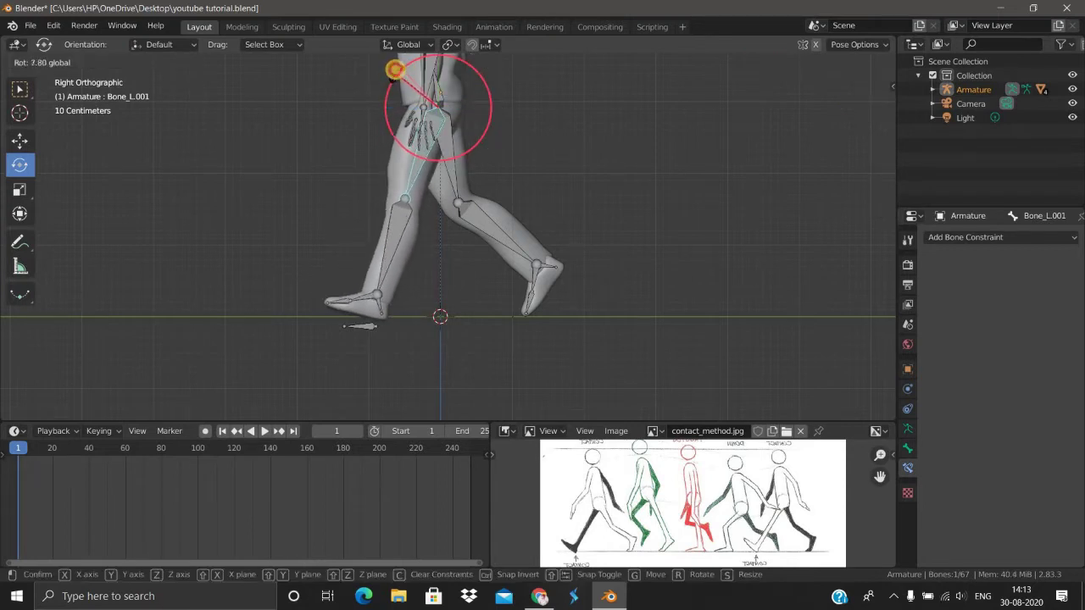
drag(395, 70, 378, 167)
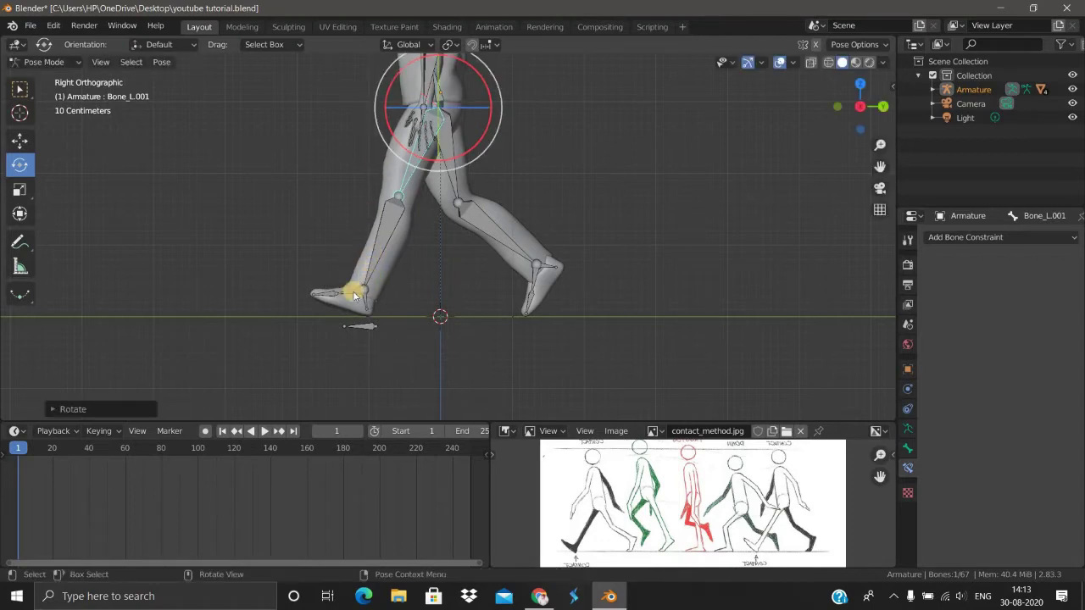
Rotate left foot Bone_L.003 and toe Bone_L.005 so the foot lands heel-first with toes raised
click(354, 293)
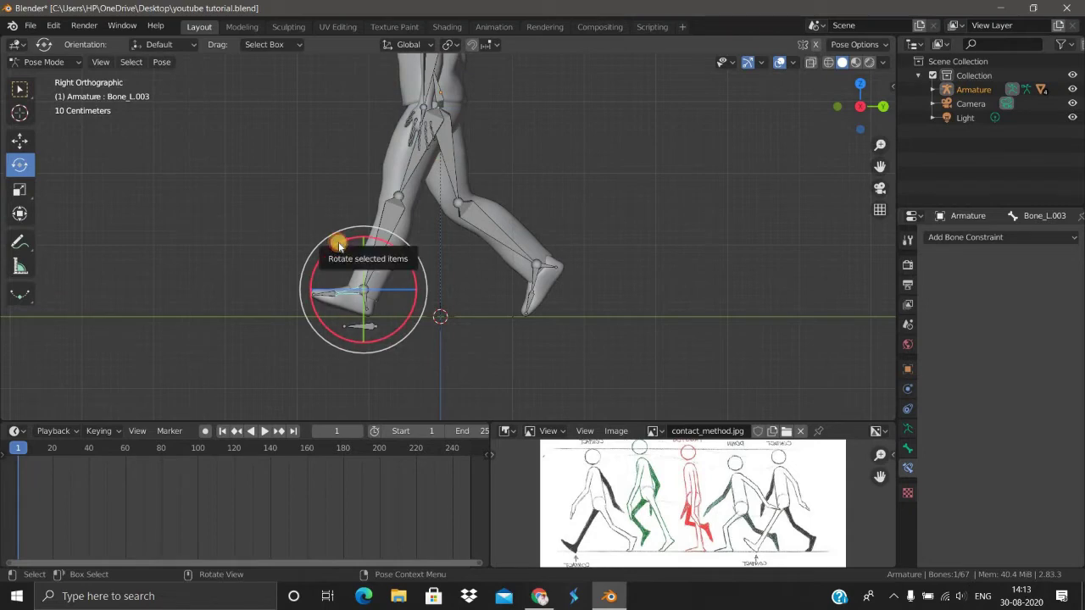
drag(339, 246, 367, 311)
click(363, 286)
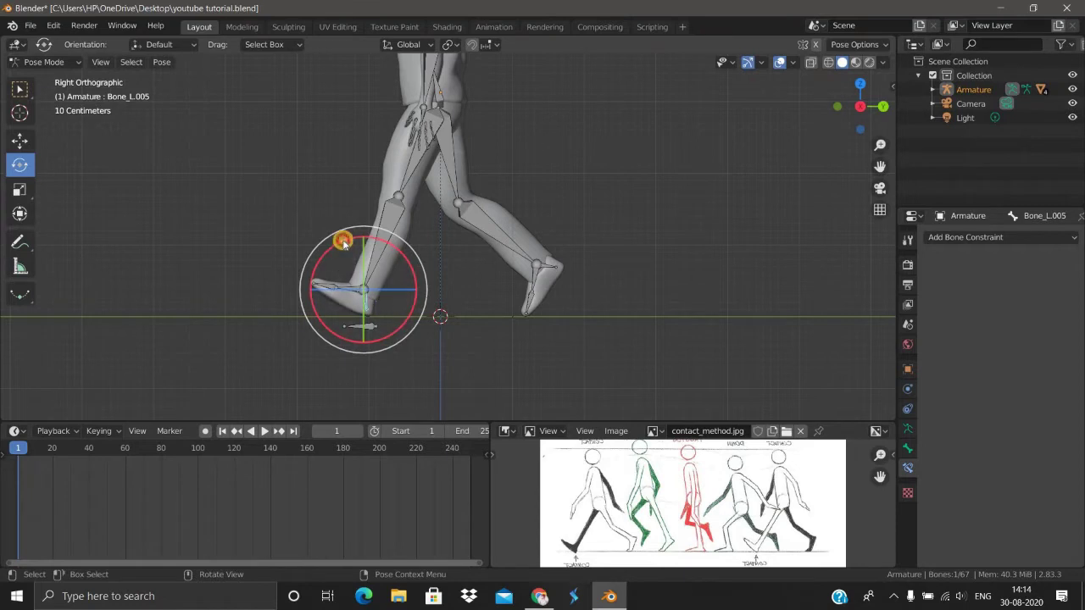
mouse_move(348, 244)
mouse_down()
mouse_move(362, 238)
mouse_move(329, 274)
mouse_move(351, 297)
mouse_up()
click(350, 290)
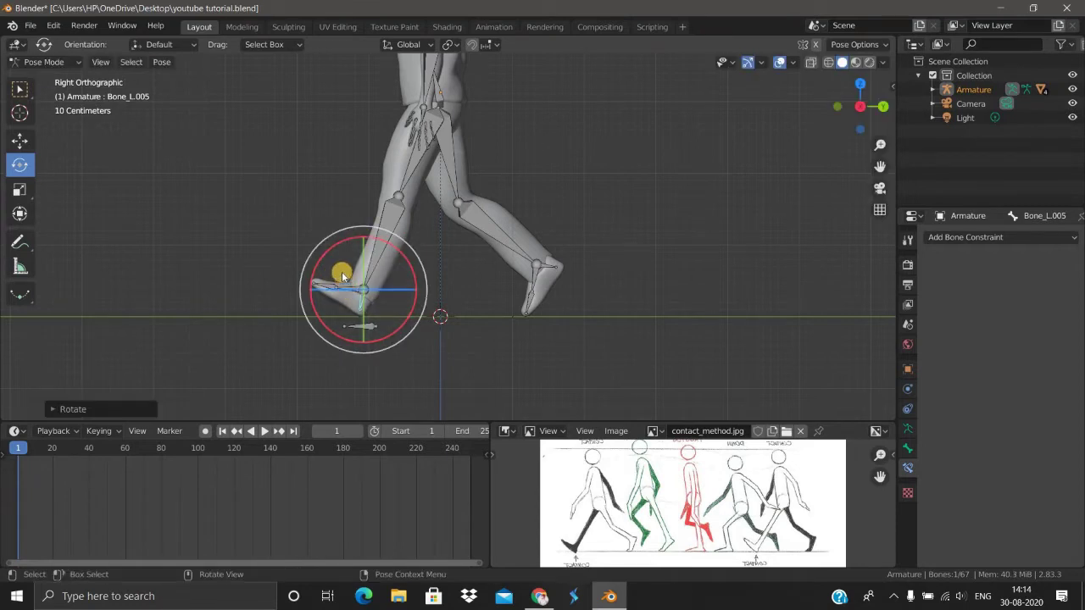
drag(338, 244, 509, 270)
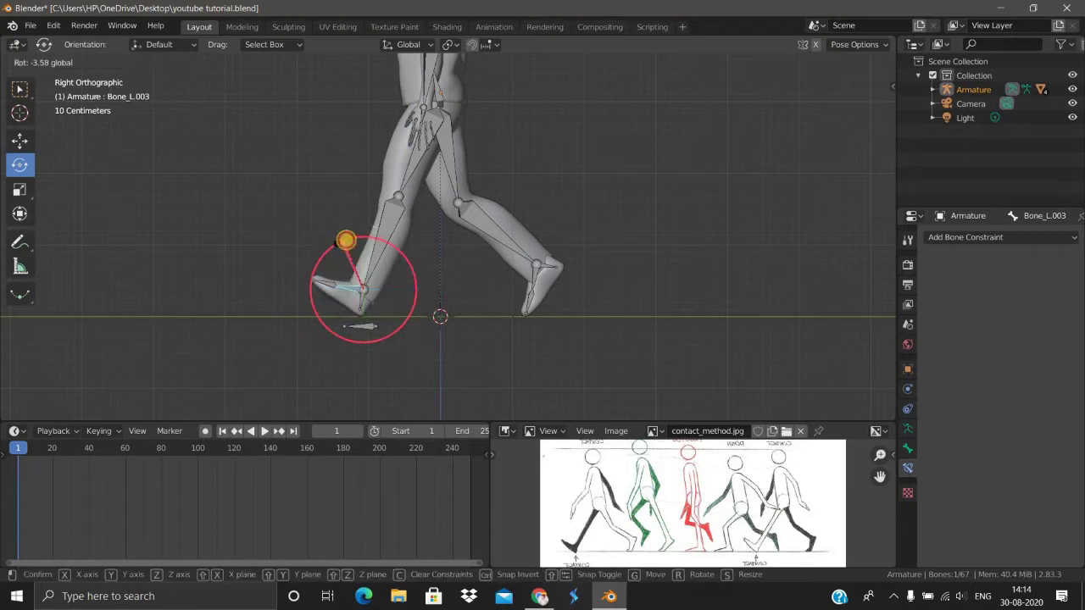
click(666, 341)
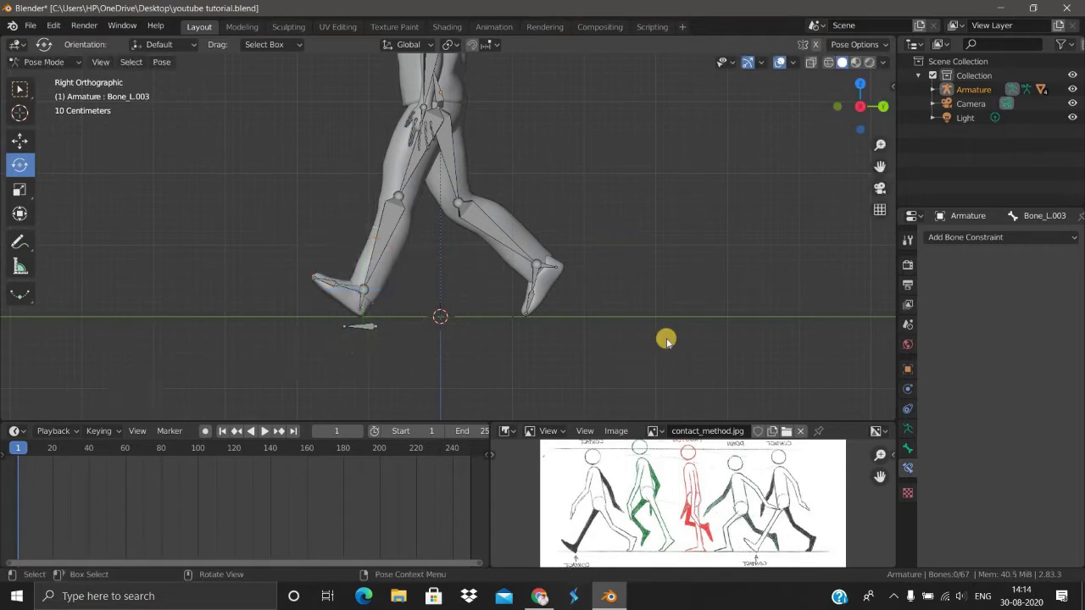
scroll(624, 285, down, 2)
scroll(608, 247, up, 1)
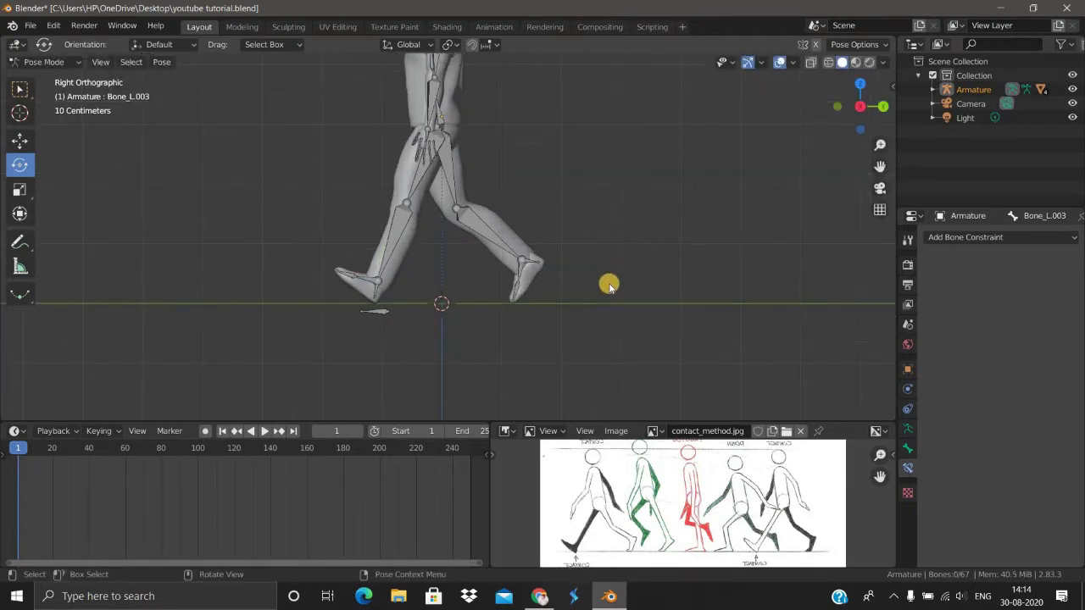
scroll(610, 286, up, 1)
shift+scroll(526, 266, up, 3)
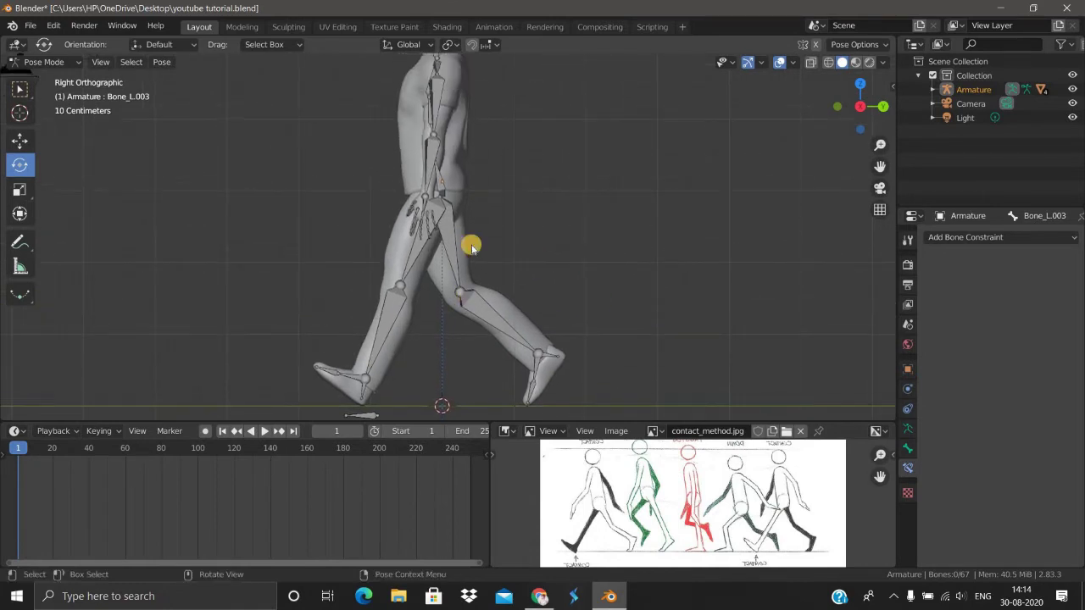
Rotate left arm bones Bone.003_L.002 and Bone.003_L.003 so the arm swings down along the body
click(437, 111)
scroll(480, 165, down, 2)
shift+scroll(405, 149, down, 1)
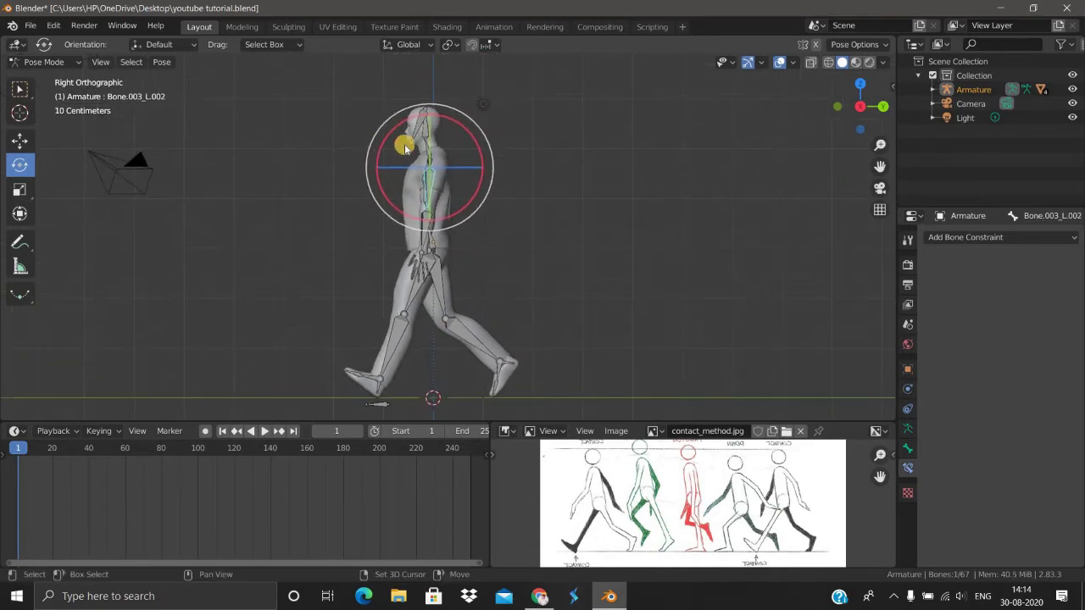
drag(382, 145, 388, 164)
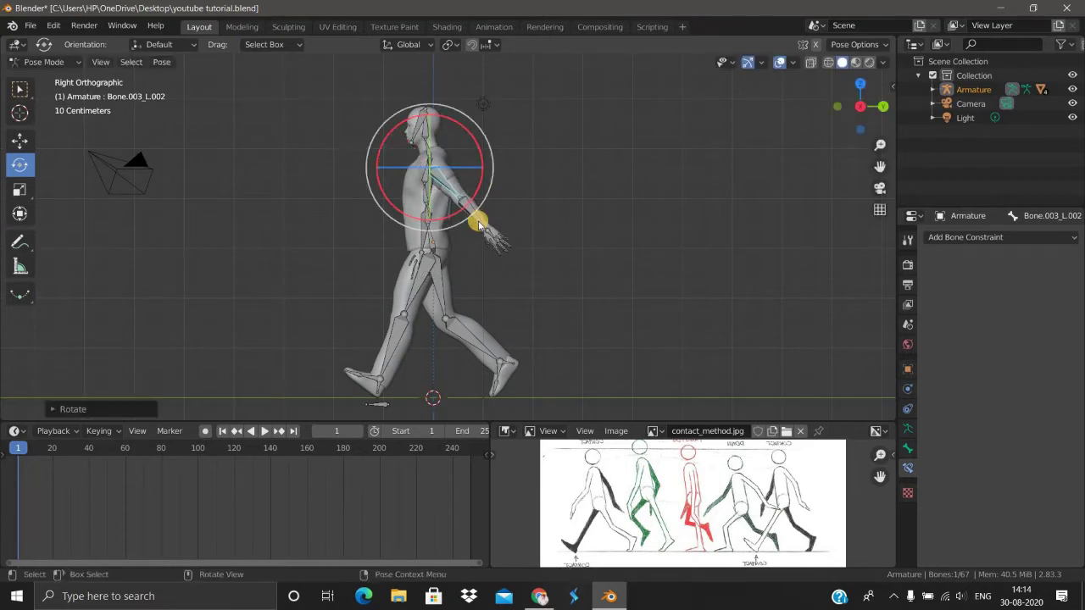
click(472, 208)
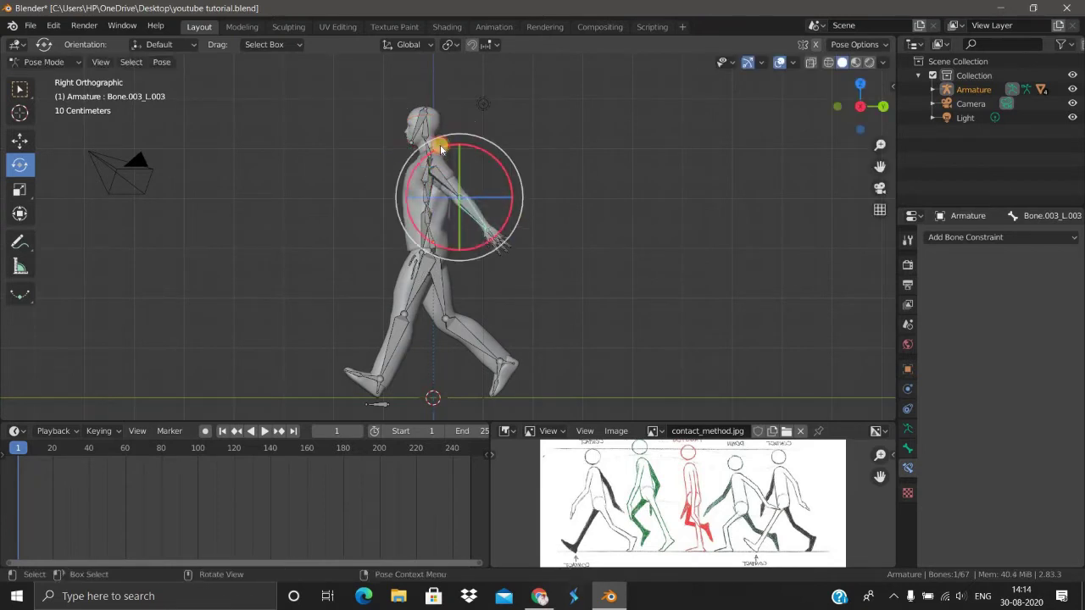
drag(450, 146, 468, 157)
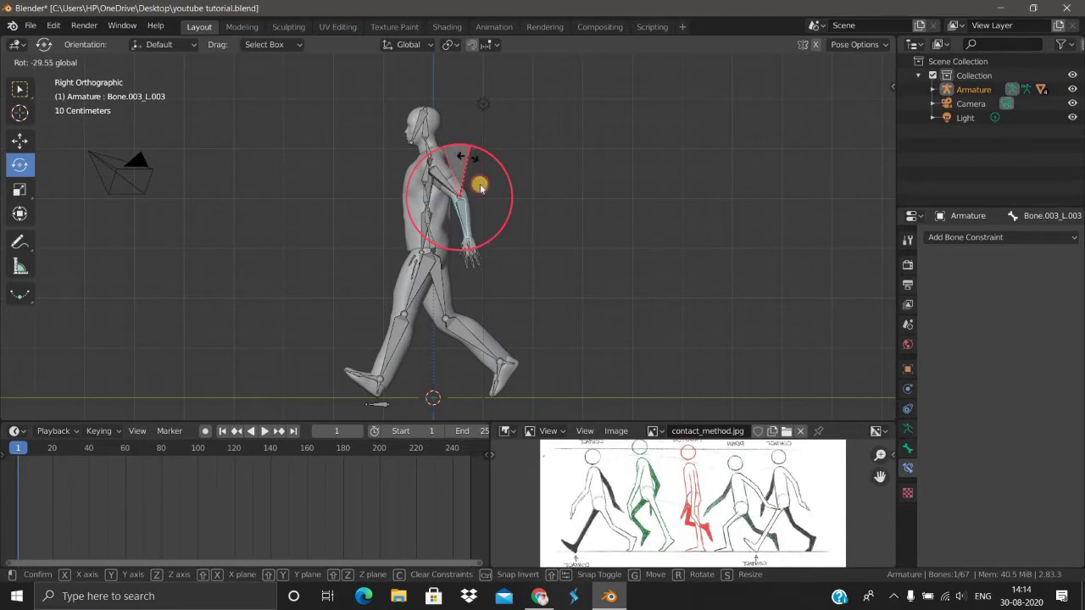
drag(480, 186, 480, 188)
From the character's other side, rotate right arm bones Bone.003_R.002 and Bone.003_R.003 into the swing
mouse_move(677, 302)
middle_down()
mouse_move(317, 259)
mouse_move(253, 191)
middle_up()
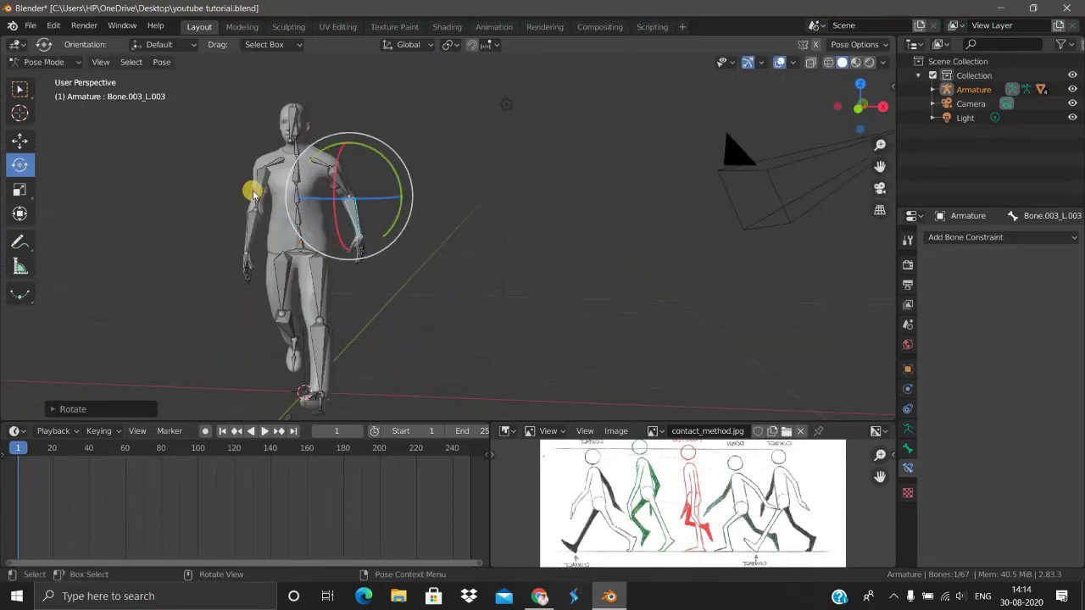
mouse_move(534, 291)
middle_down()
mouse_move(477, 288)
mouse_move(455, 317)
mouse_move(496, 270)
mouse_move(381, 126)
mouse_move(395, 131)
middle_up()
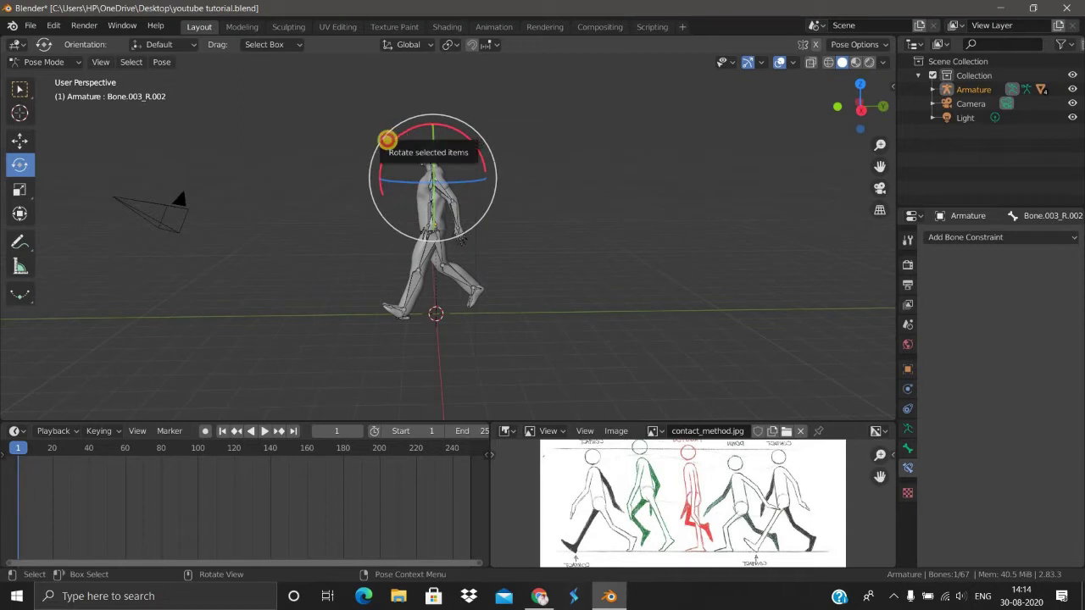
mouse_move(389, 138)
mouse_down()
mouse_move(425, 138)
mouse_move(412, 210)
mouse_up()
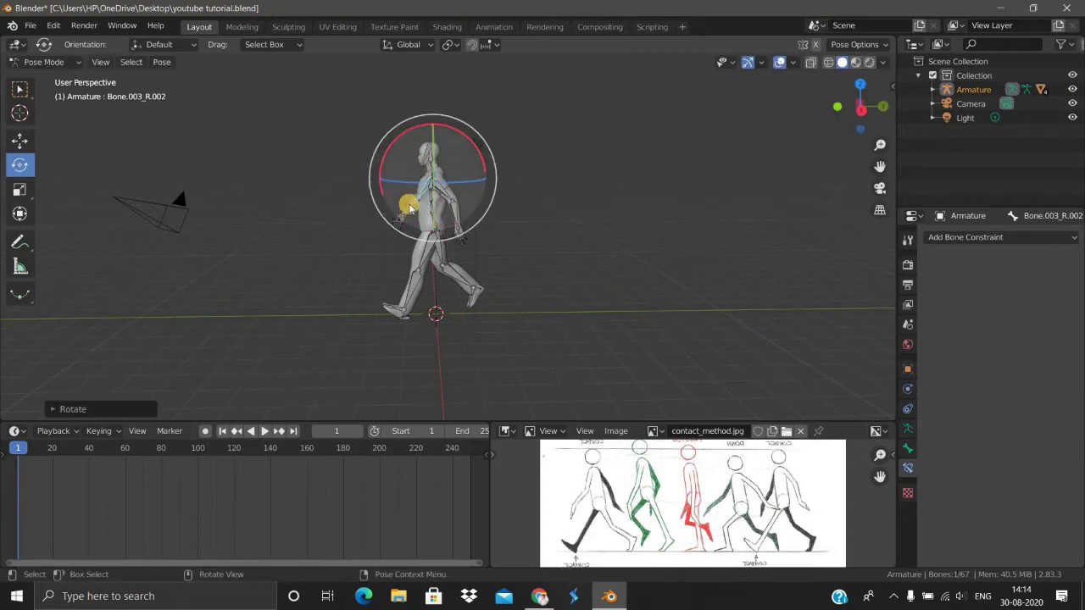
click(402, 149)
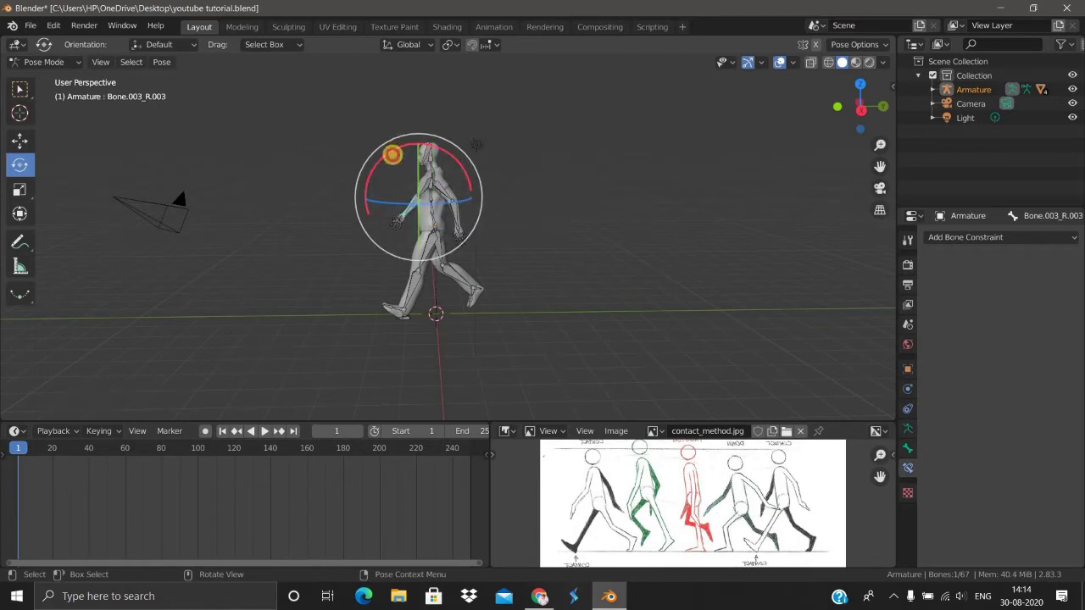
drag(391, 155, 525, 283)
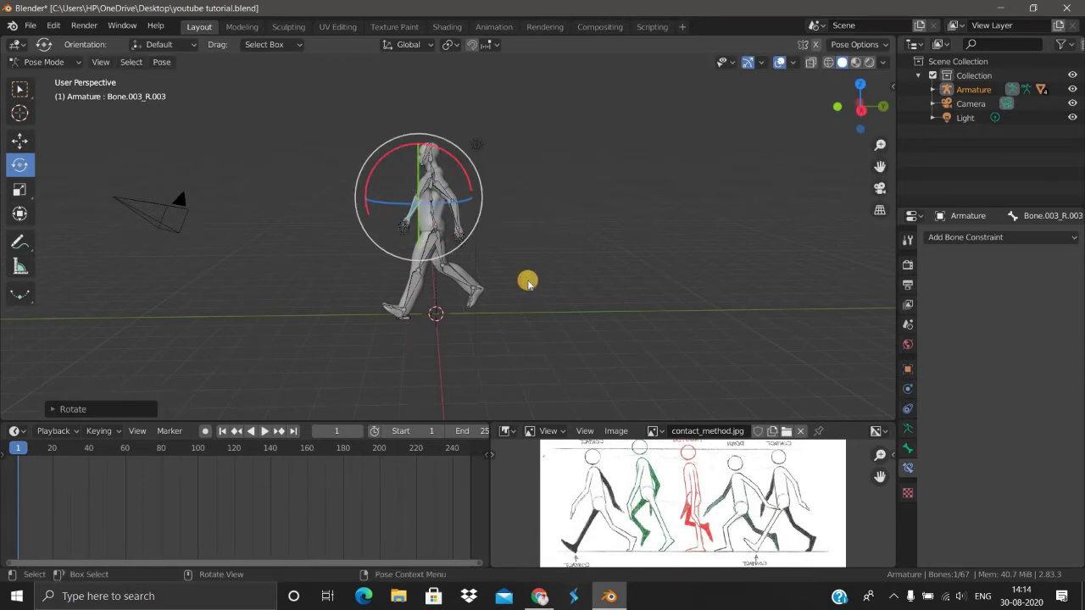
mouse_move(525, 283)
middle_down()
mouse_move(206, 412)
mouse_move(320, 318)
middle_up()
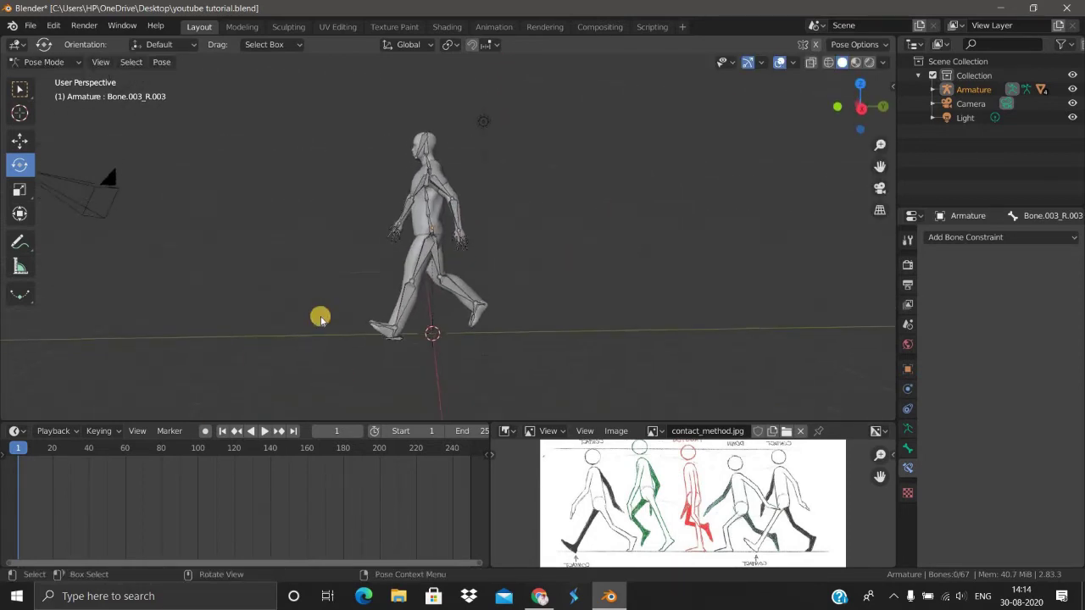
Key all bones with LocRotScale at frame 1, then move the playhead to frame 9
key(a)
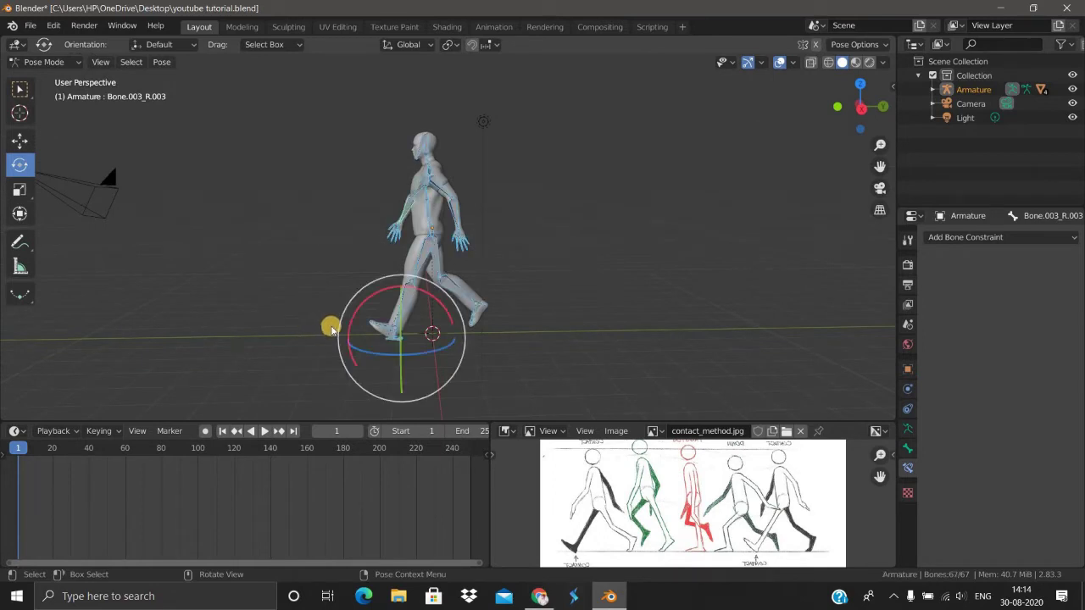
right_click(330, 329)
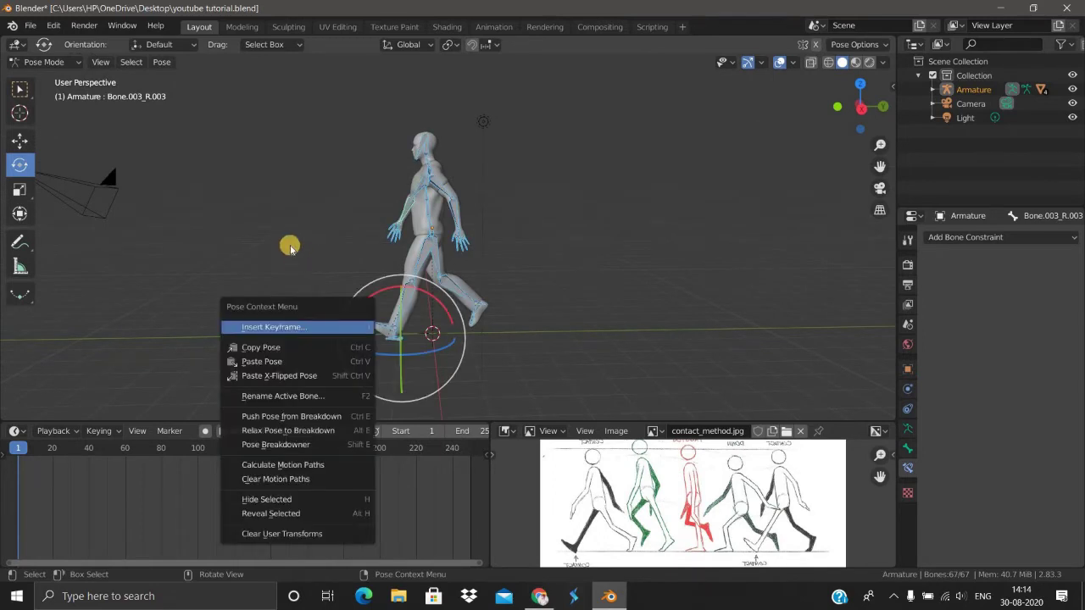
click(275, 238)
click(306, 266)
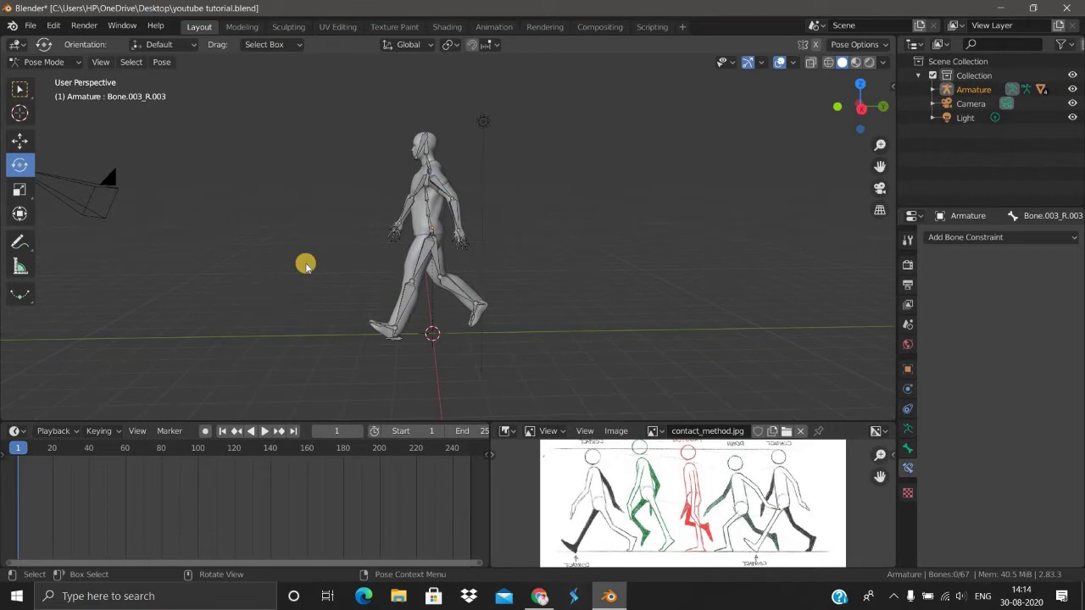
key(a)
key(i)
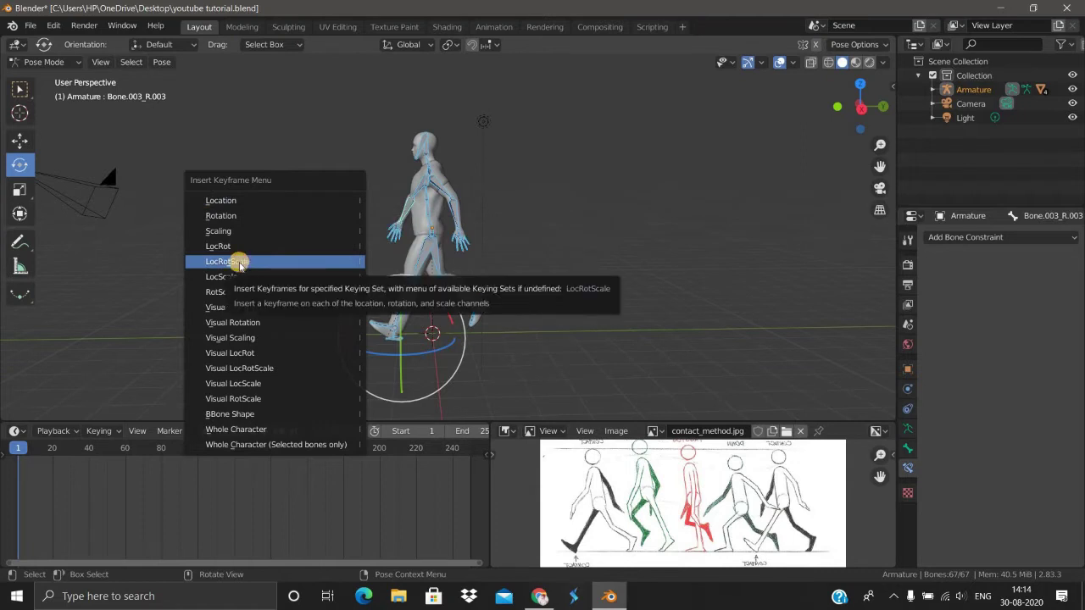
click(240, 262)
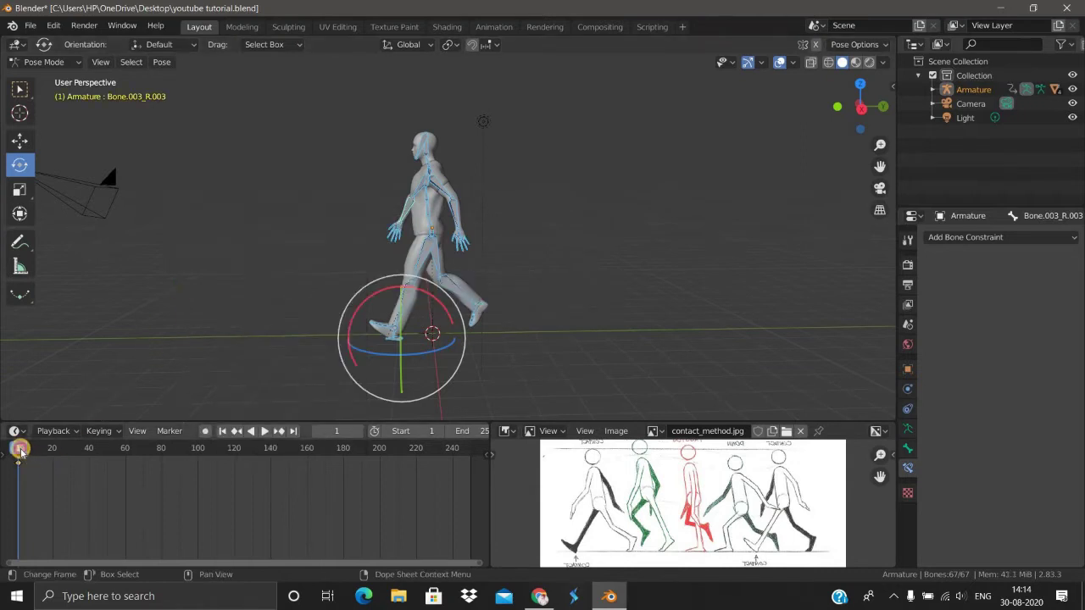
drag(20, 451, 32, 449)
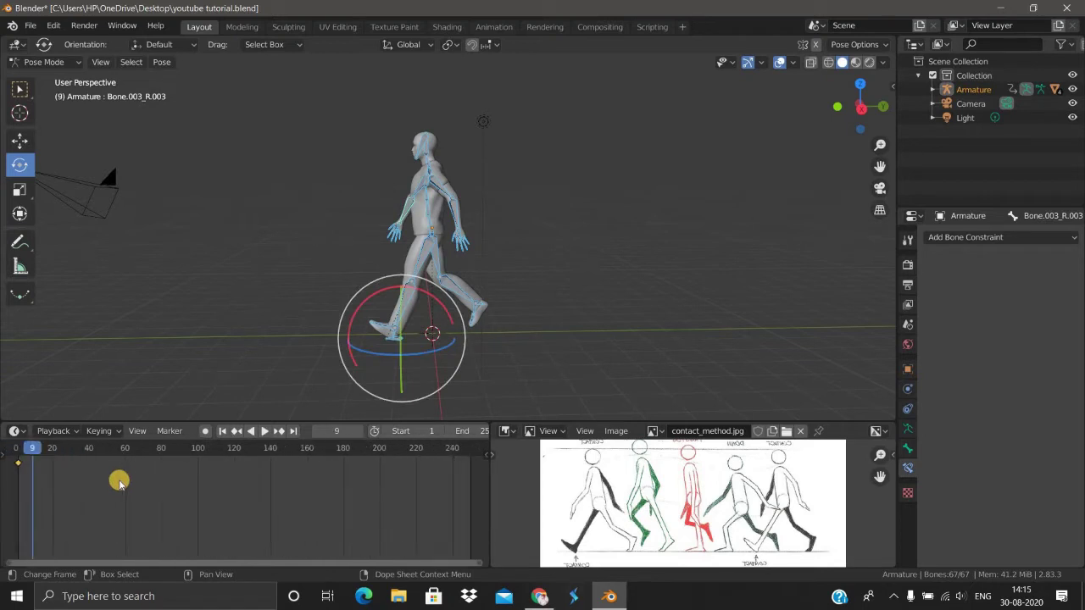
Play the walk from an earlier frame and stop it on frame 10
scroll(119, 482, up, 2)
mouse_move(102, 495)
middle_down()
mouse_move(213, 514)
mouse_move(116, 480)
middle_up()
scroll(111, 475, up, 2)
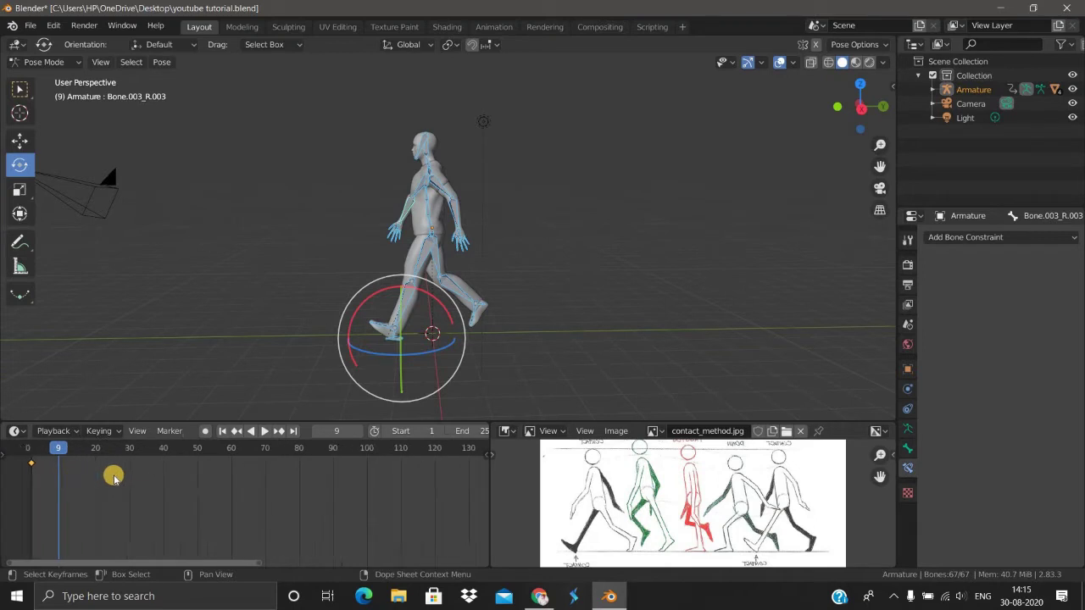
click(44, 453)
key(space)
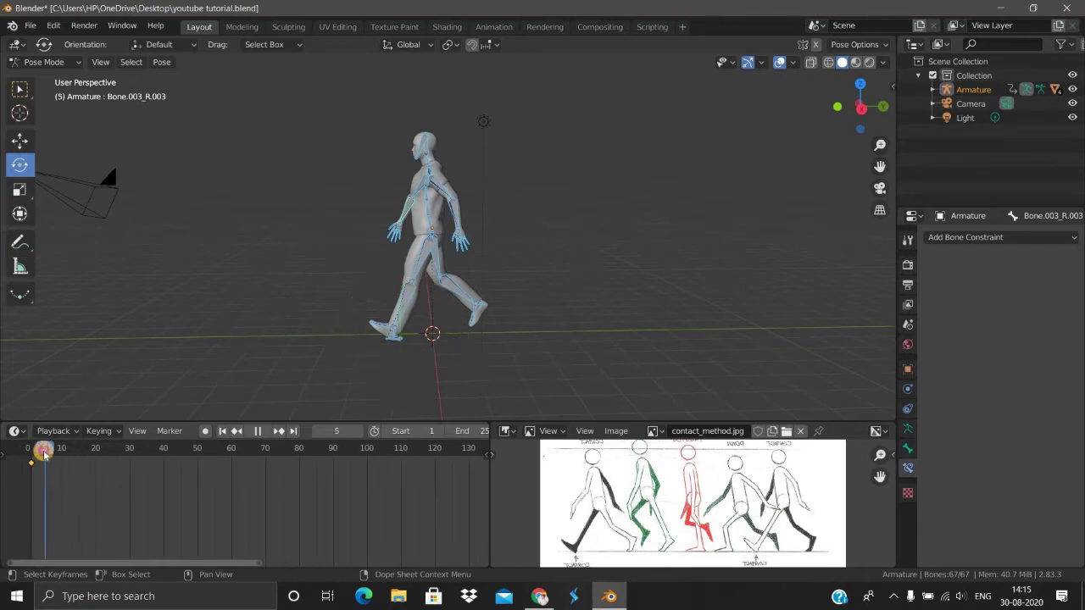
drag(48, 457, 64, 461)
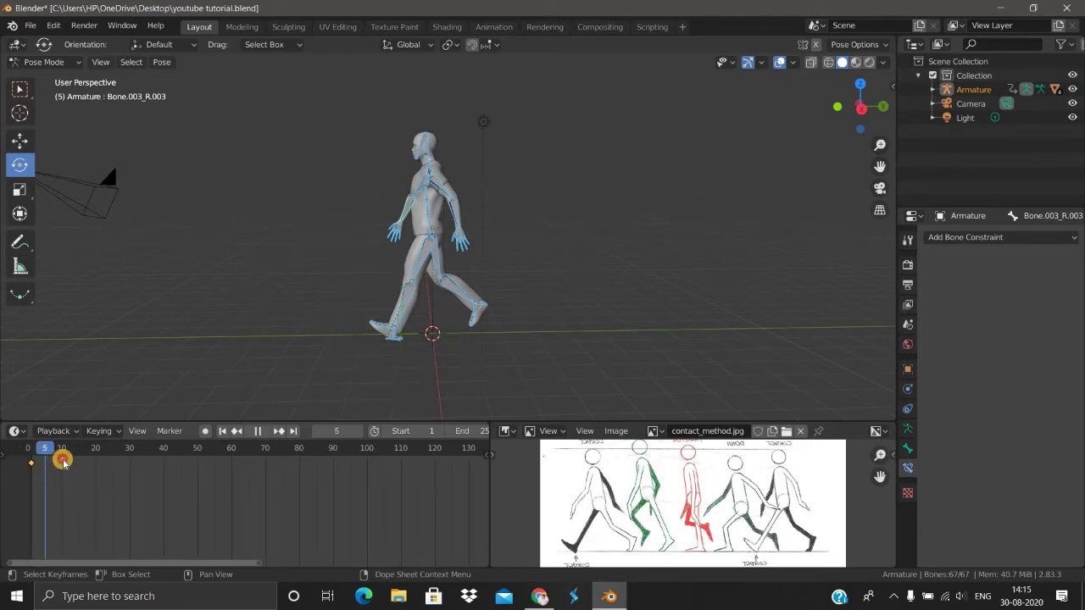
key(space)
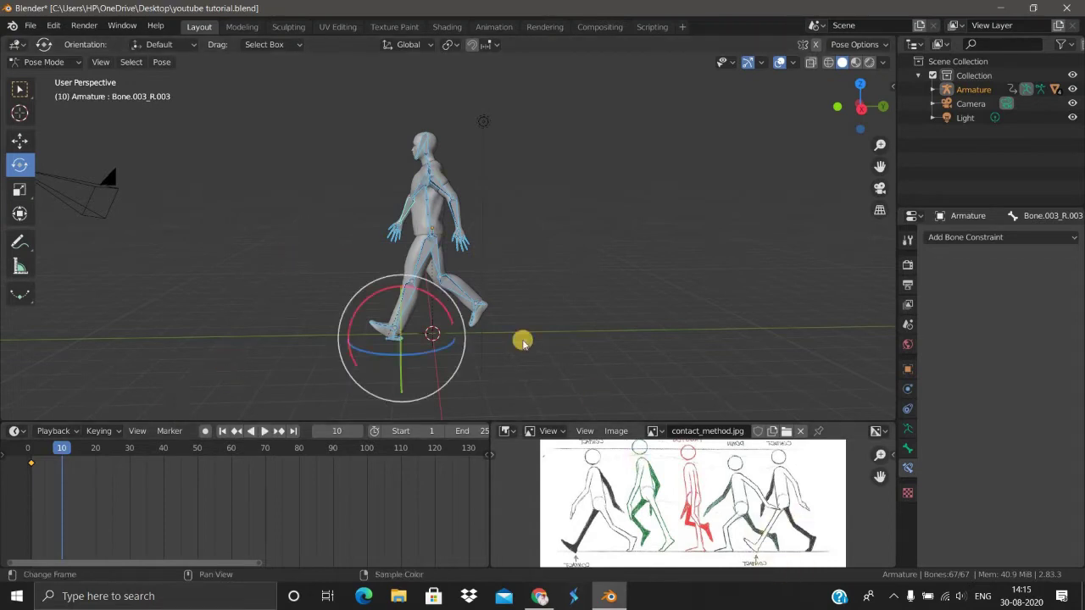
Zoom in on the character in Right Orthographic view
scroll(526, 268, up, 2)
scroll(526, 268, up, 2)
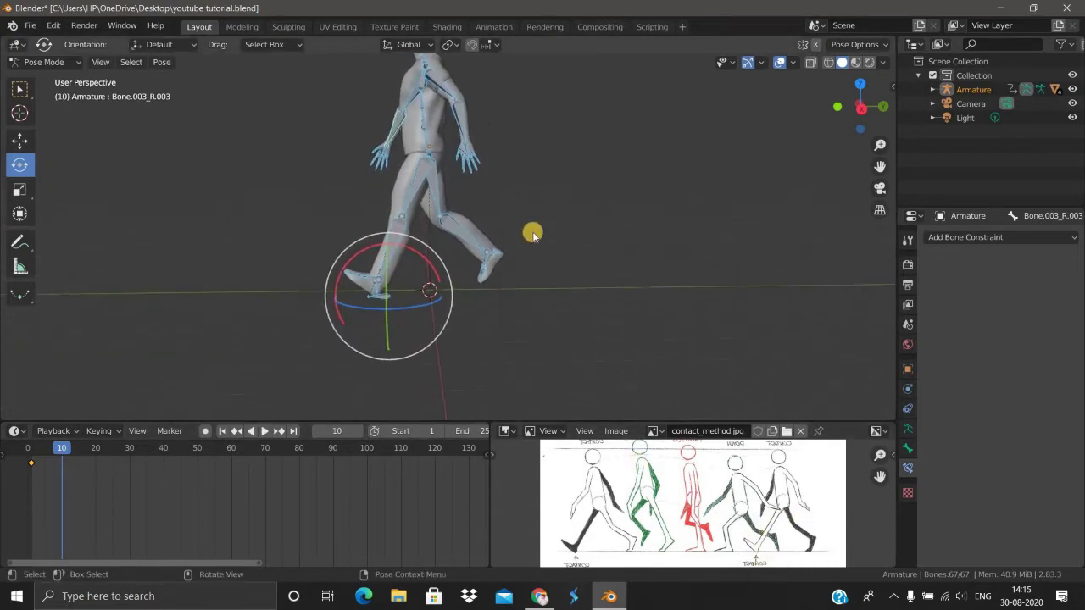
key(KP_3)
Lower the left heel control bone straight down along Z
click(359, 341)
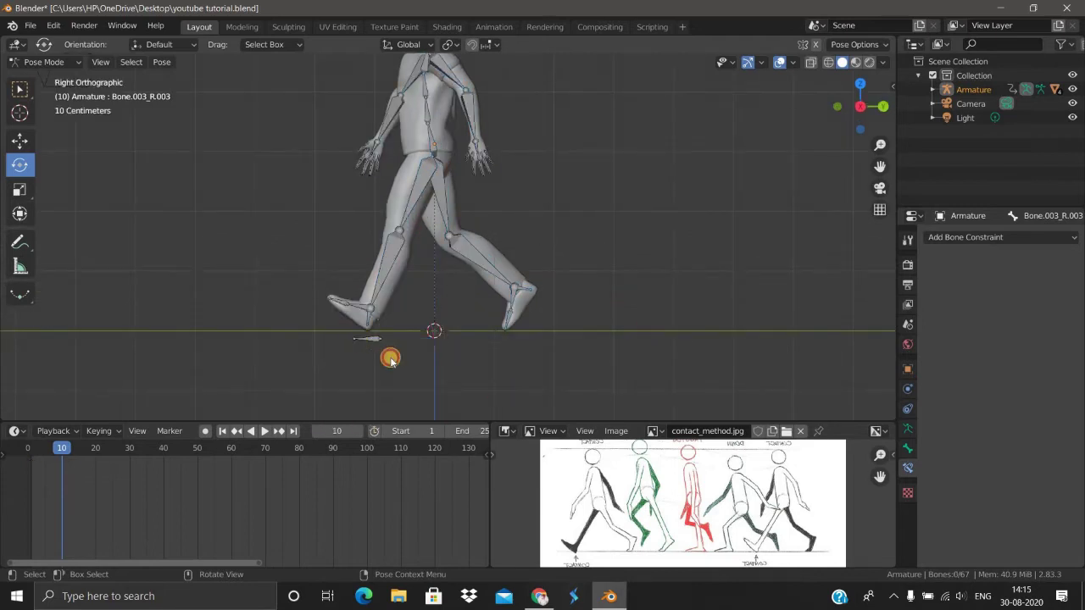
click(371, 339)
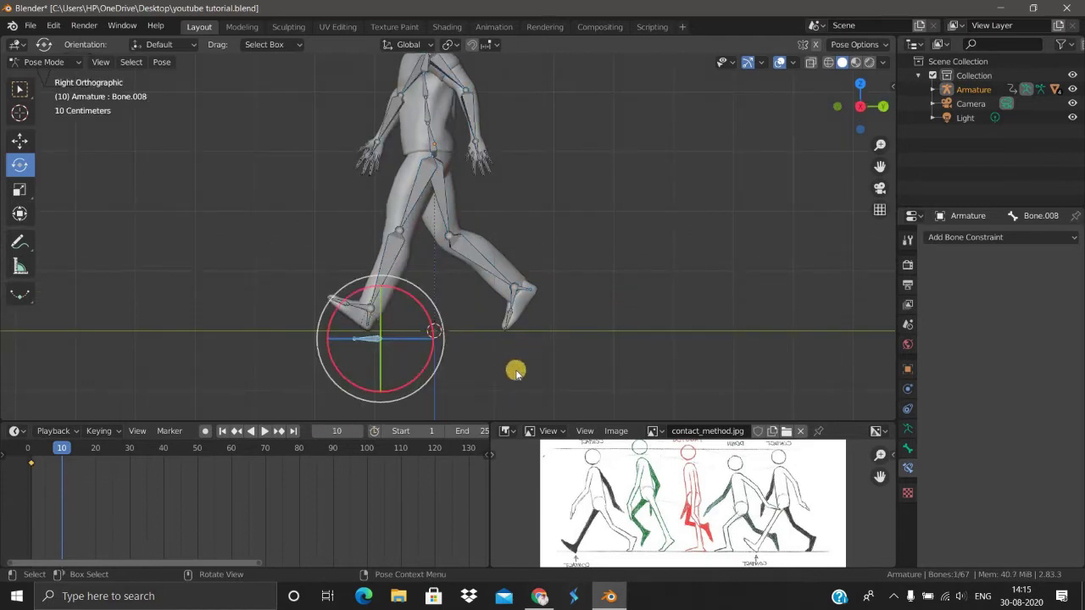
key(g)
key(z)
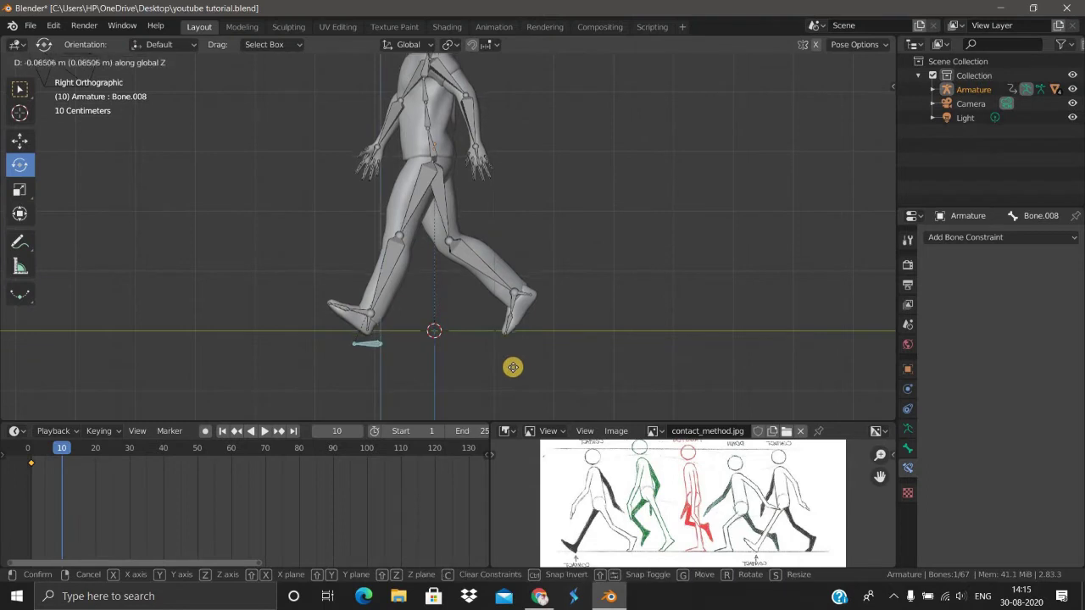
click(458, 327)
Rotate the left shin, then swing the left thigh backward
click(405, 250)
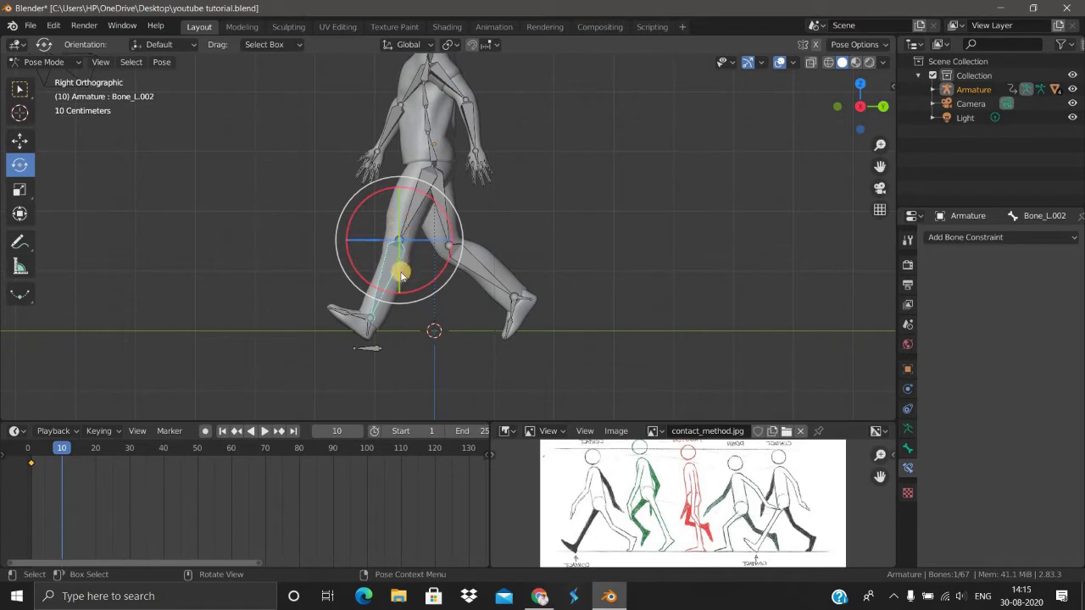
click(362, 202)
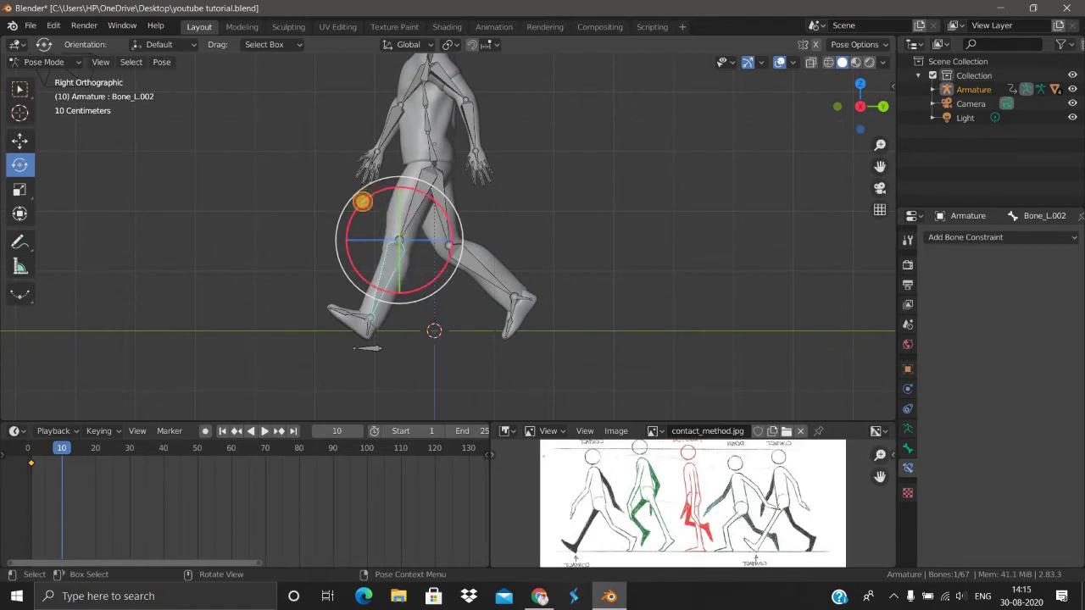
mouse_move(362, 202)
mouse_down()
mouse_move(364, 217)
mouse_move(417, 212)
mouse_up()
click(406, 161)
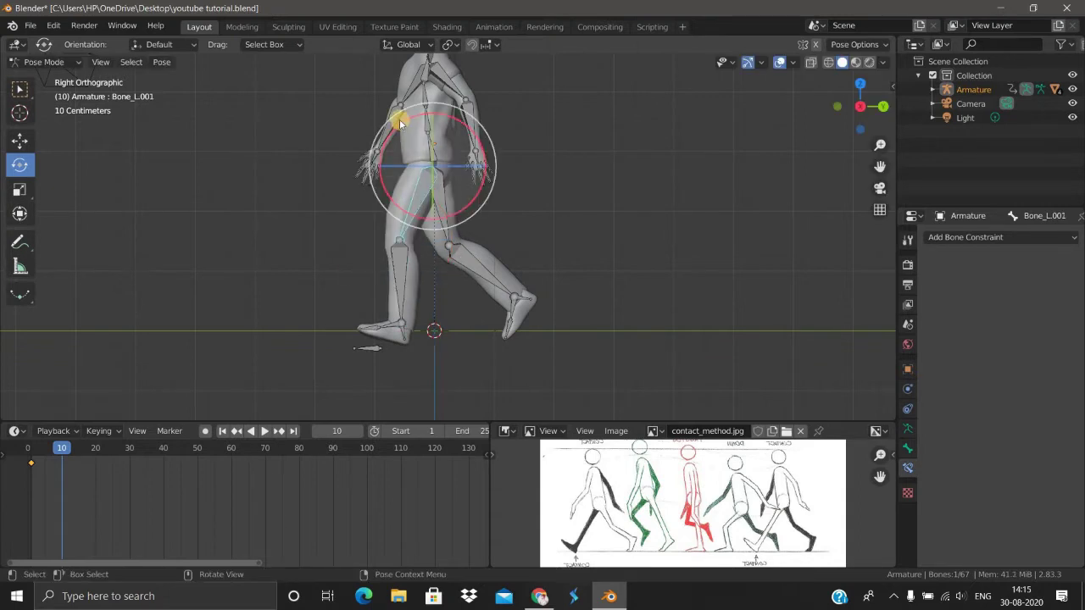
mouse_move(415, 117)
mouse_down()
mouse_move(408, 182)
mouse_move(388, 177)
mouse_move(361, 311)
mouse_up()
Tilt the two left foot bones so the foot sits flat near the ground
click(370, 174)
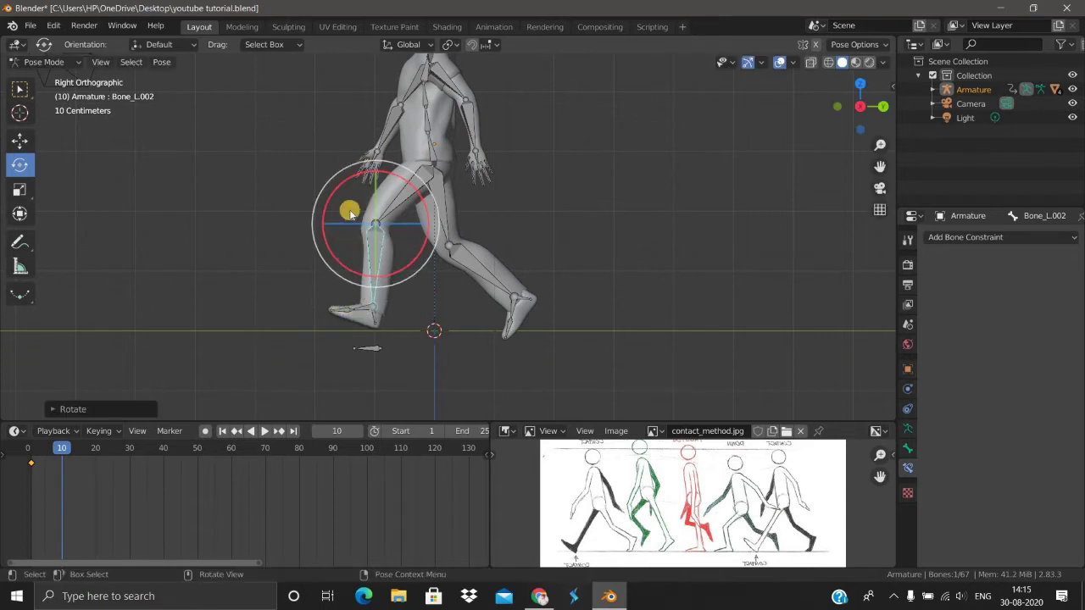
click(346, 309)
drag(348, 270, 376, 317)
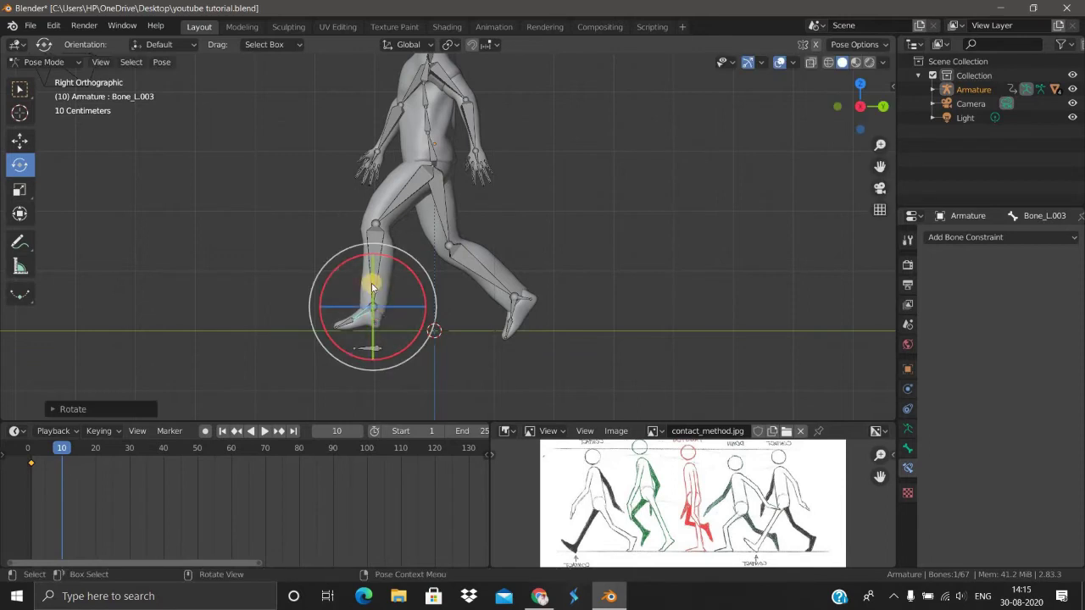
click(373, 289)
drag(342, 256, 336, 275)
Rotate the right shin and thigh to bend the right knee and lift the foot
click(470, 258)
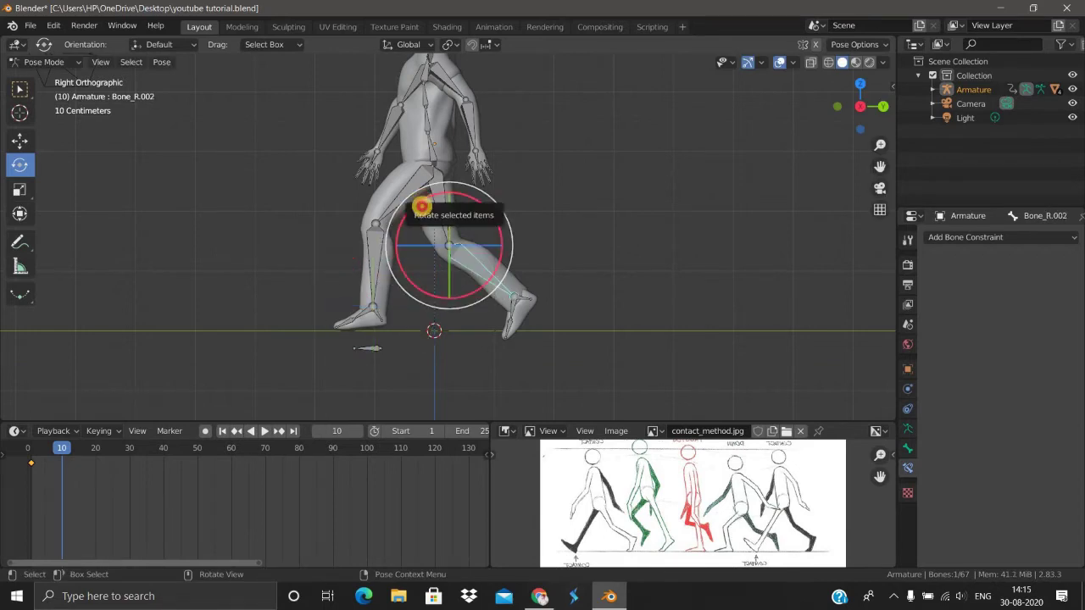
drag(422, 212, 424, 212)
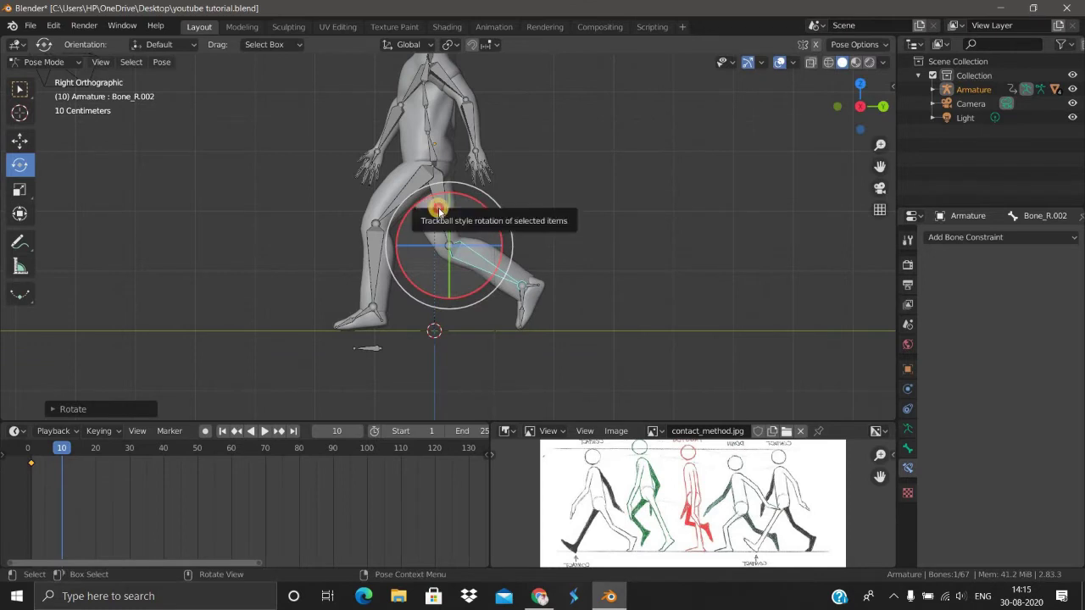
click(415, 134)
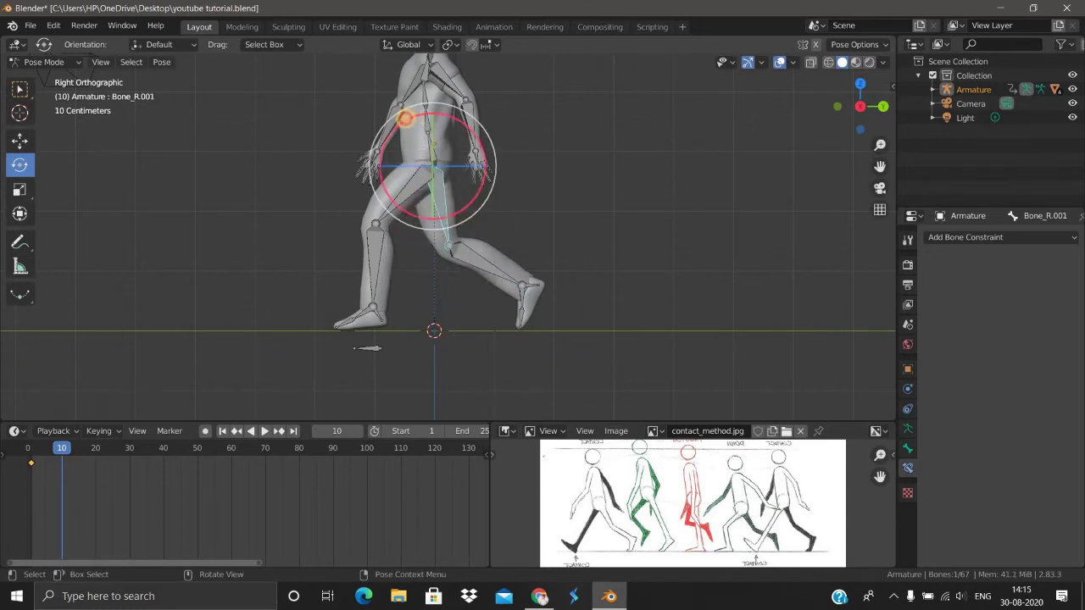
drag(410, 119, 405, 121)
drag(458, 178, 439, 195)
click(432, 194)
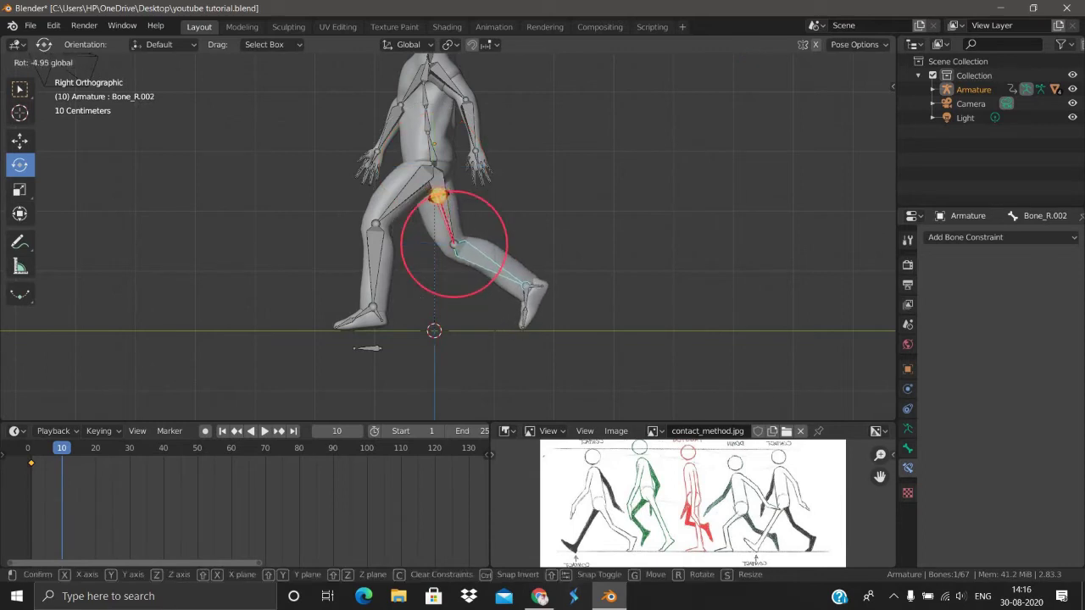
drag(538, 190, 543, 185)
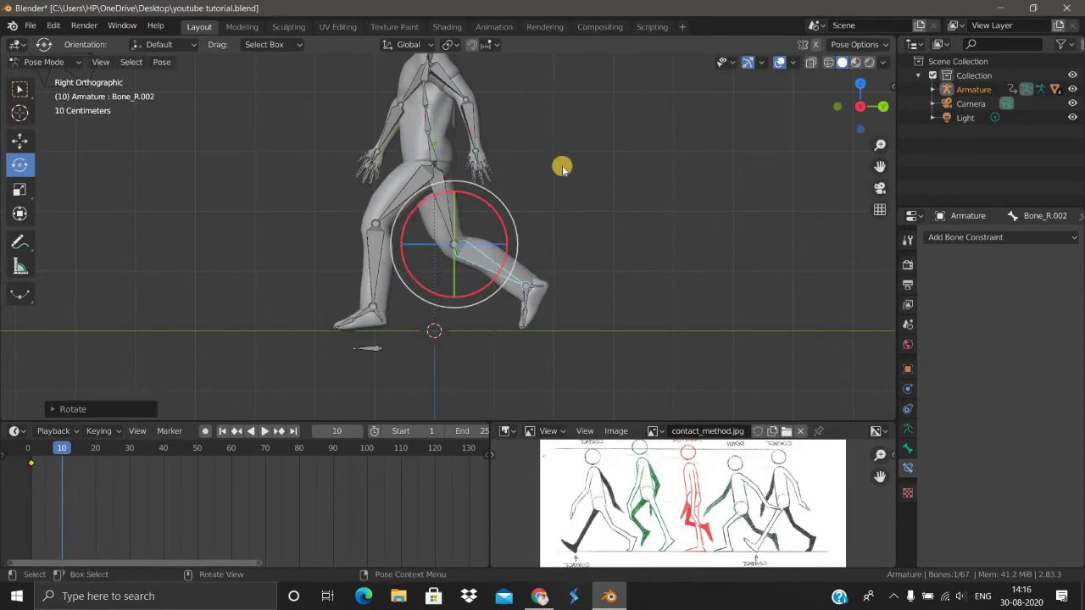
key(ctrl+z)
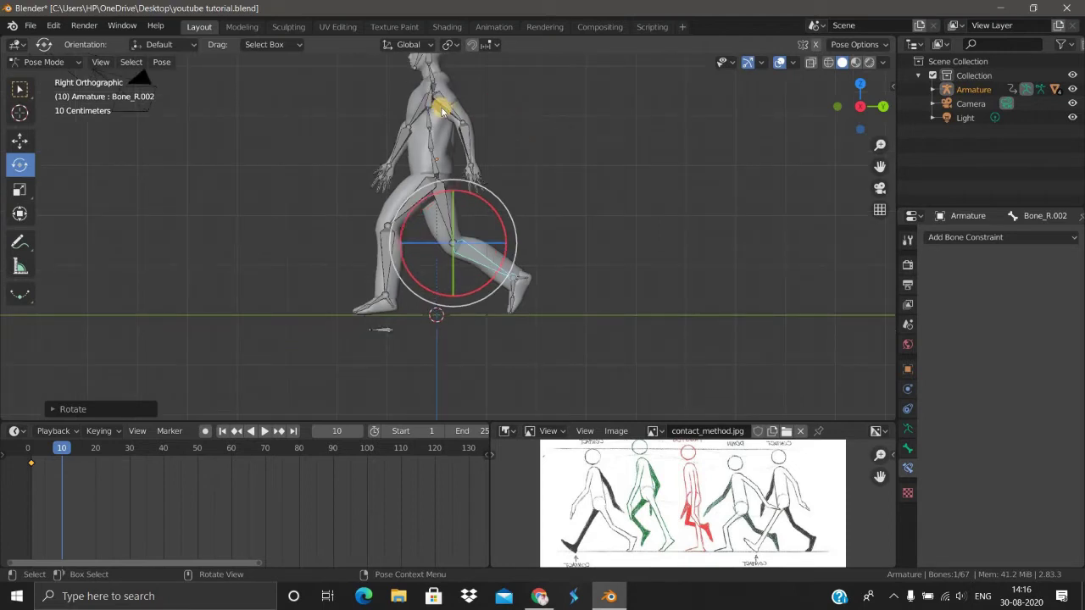
Swing the left and right upper arms opposite the legs, orbiting to check
click(418, 70)
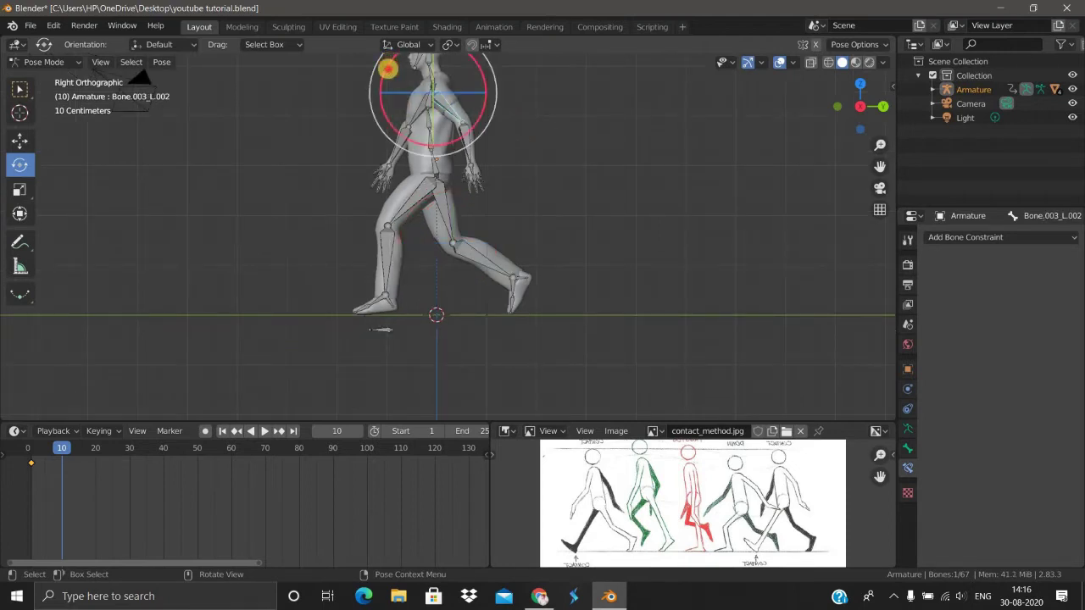
drag(390, 61, 376, 97)
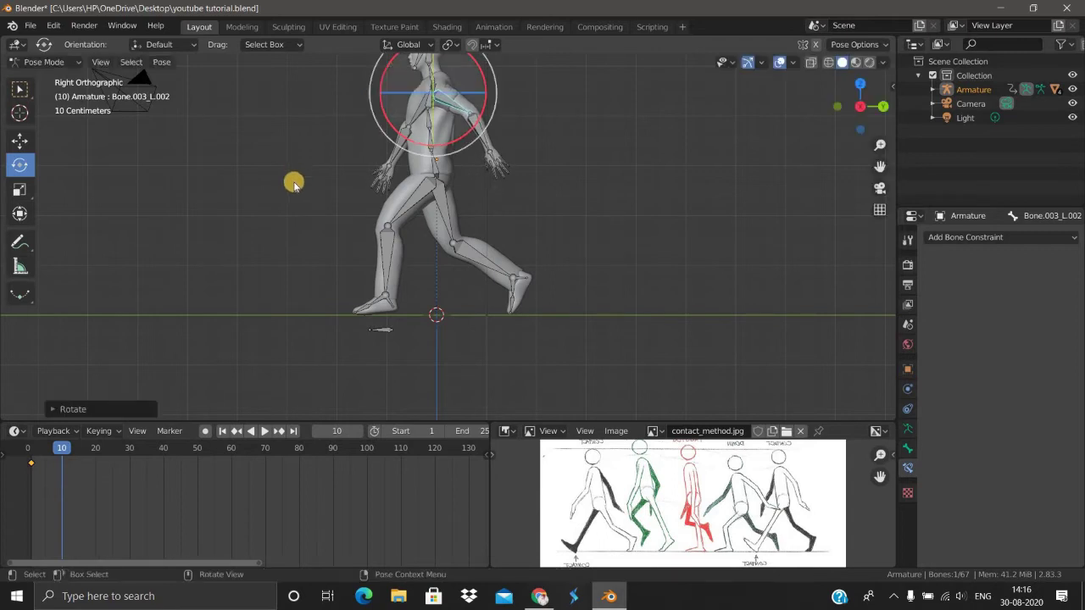
middle_drag(293, 181, 263, 129)
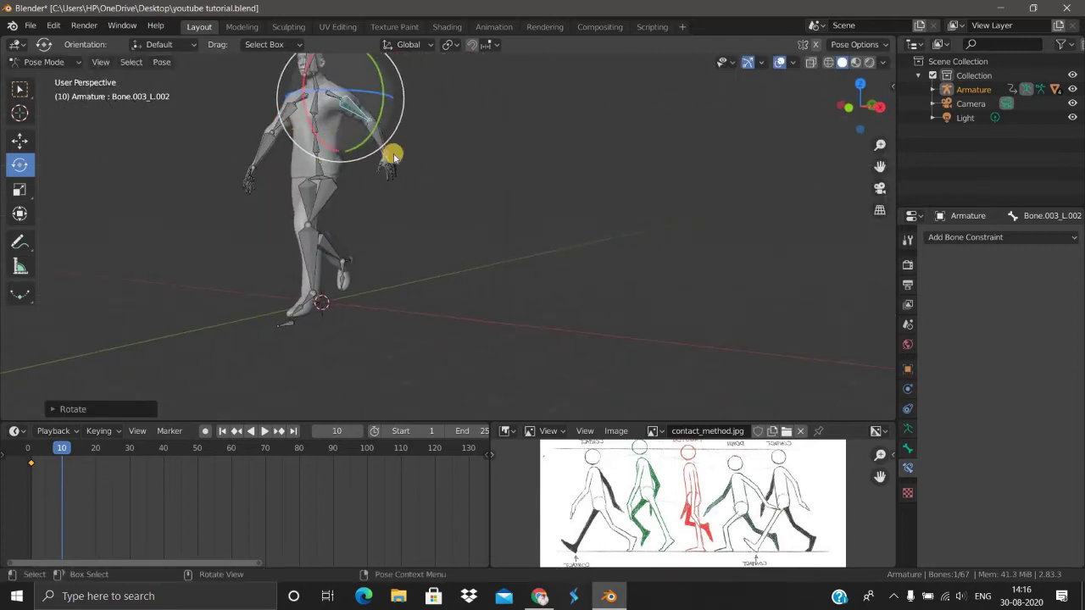
key(ctrl+shift+m)
mouse_move(407, 175)
middle_down()
mouse_move(373, 173)
mouse_move(353, 109)
middle_up()
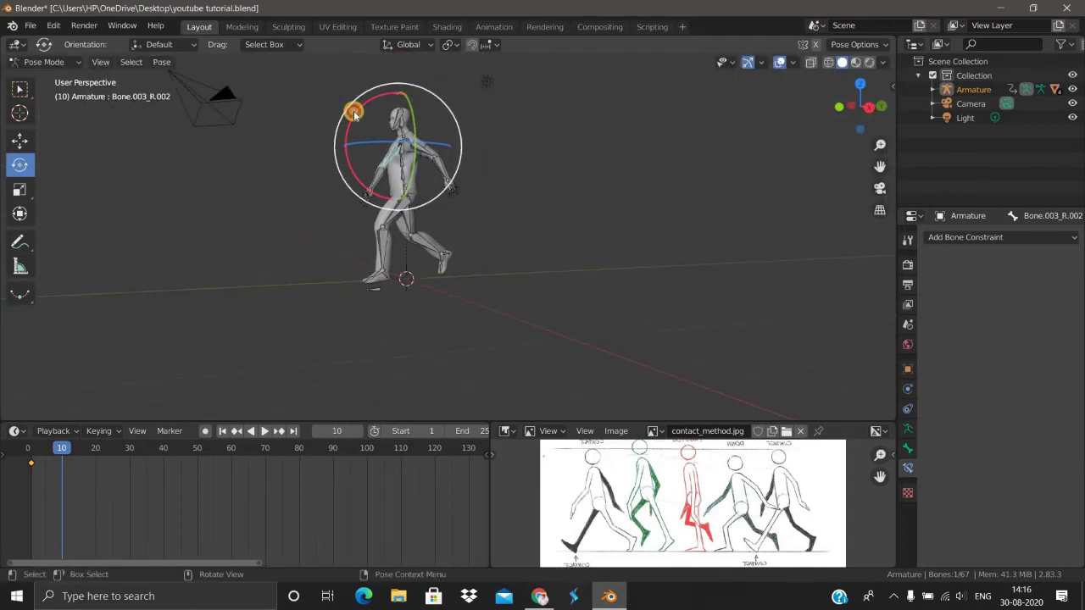
drag(354, 109, 369, 107)
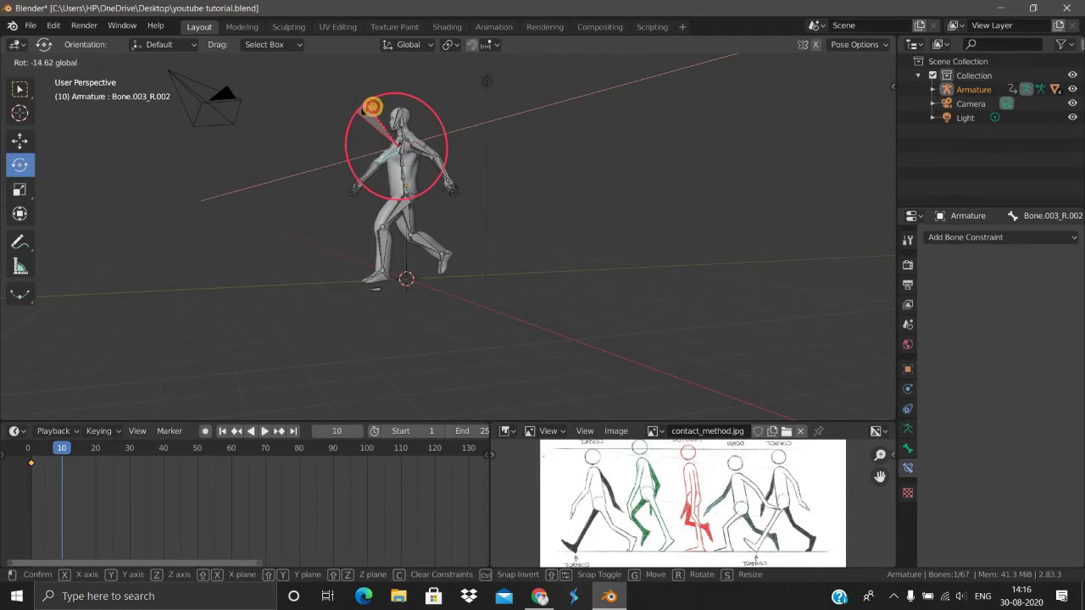
drag(371, 107, 373, 107)
mouse_move(427, 288)
middle_down()
mouse_move(532, 256)
mouse_move(583, 218)
middle_up()
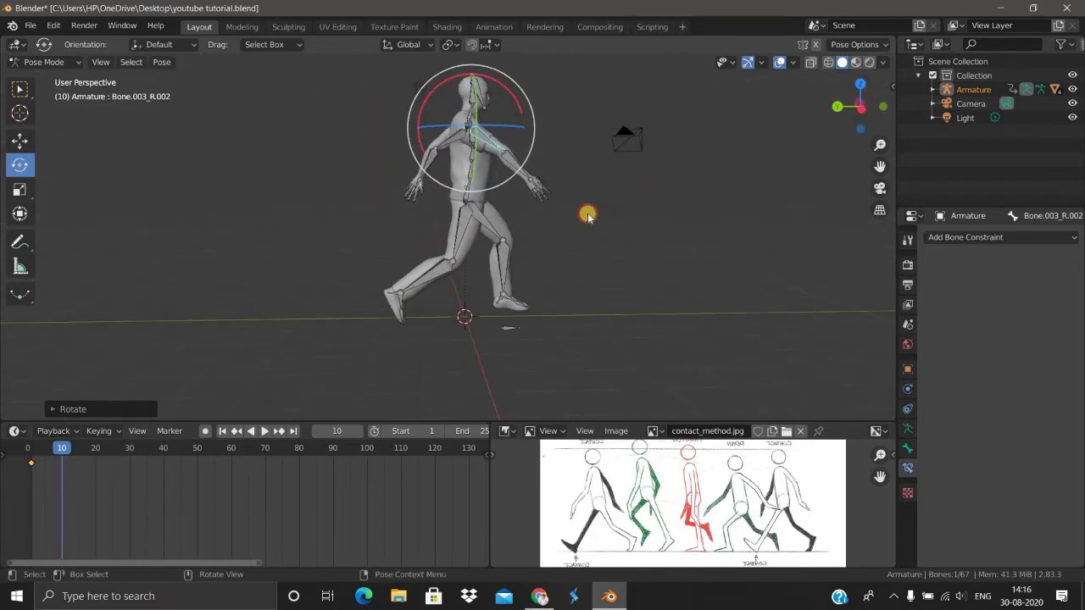
Rotate the right forearm upward, checking it from several orbit angles
click(504, 172)
click(488, 114)
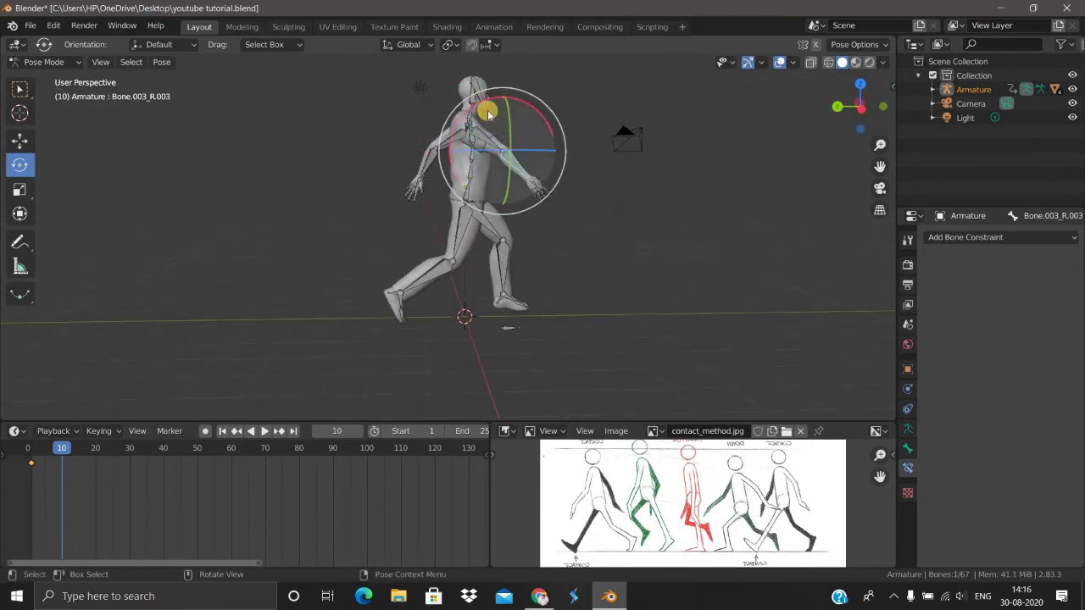
drag(550, 134, 561, 163)
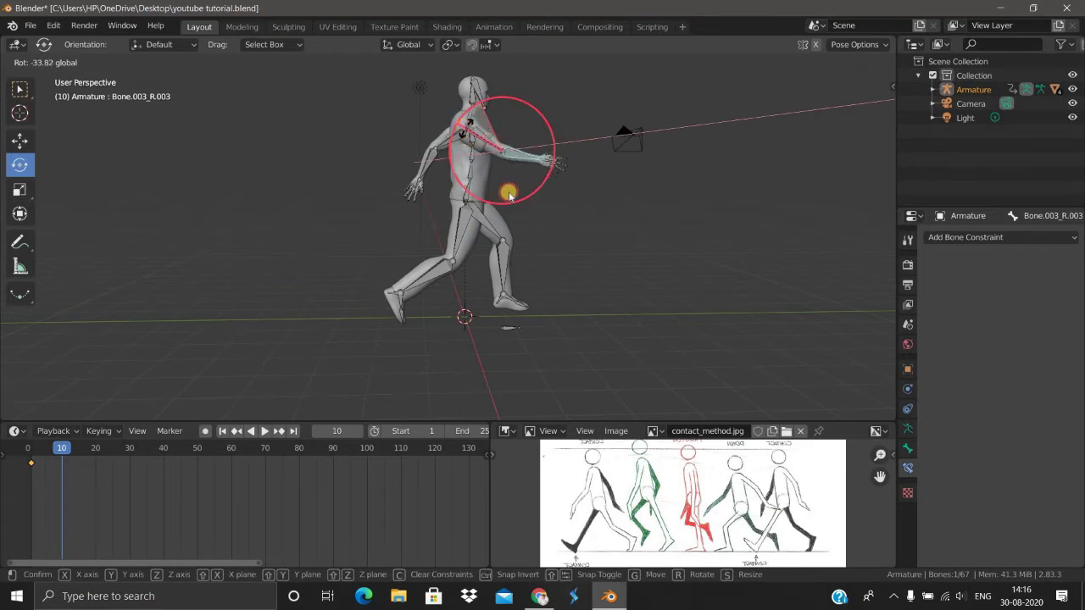
click(568, 219)
mouse_move(492, 260)
middle_down()
mouse_move(392, 222)
mouse_move(310, 229)
mouse_move(376, 122)
middle_up()
mouse_move(373, 132)
mouse_down()
mouse_move(374, 143)
mouse_move(524, 234)
mouse_up()
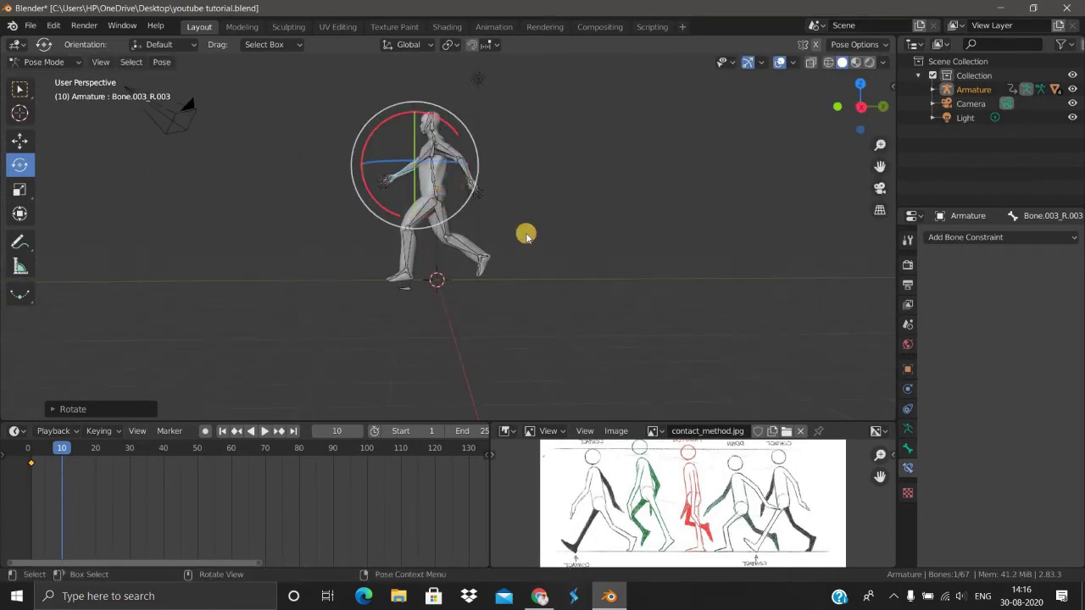
middle_drag(526, 232, 562, 195)
click(559, 176)
middle_drag(542, 252, 540, 286)
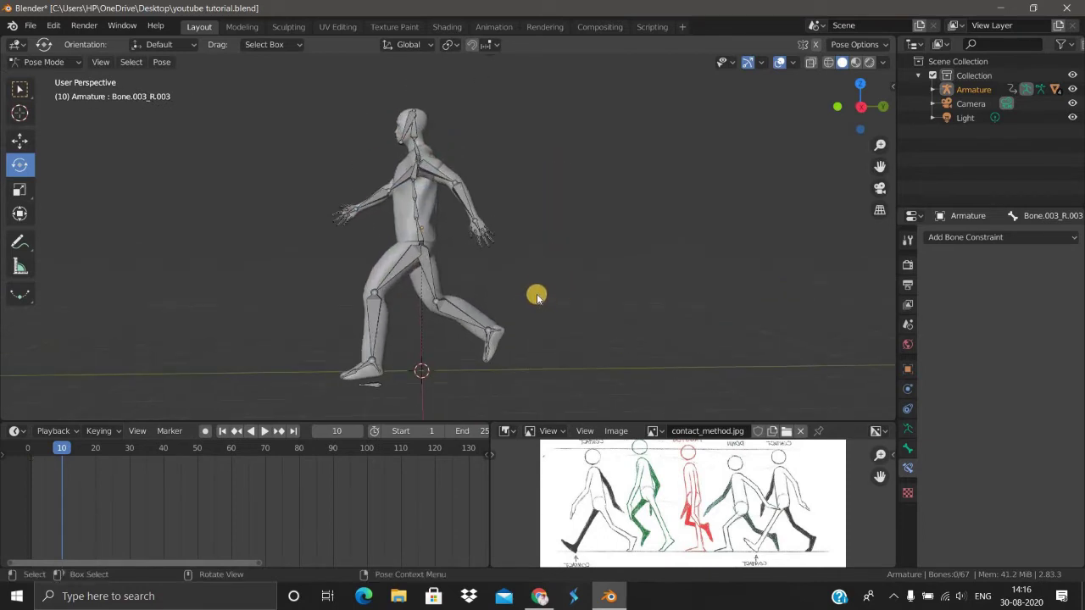
Key all bones with LocRotScale at frame 10
key(a)
key(i)
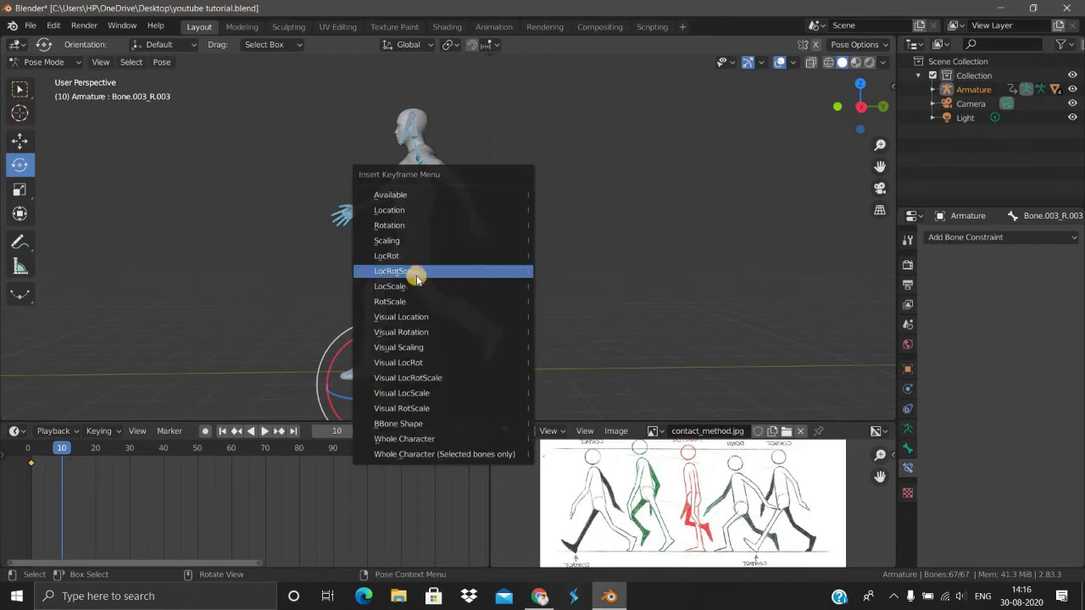
click(413, 273)
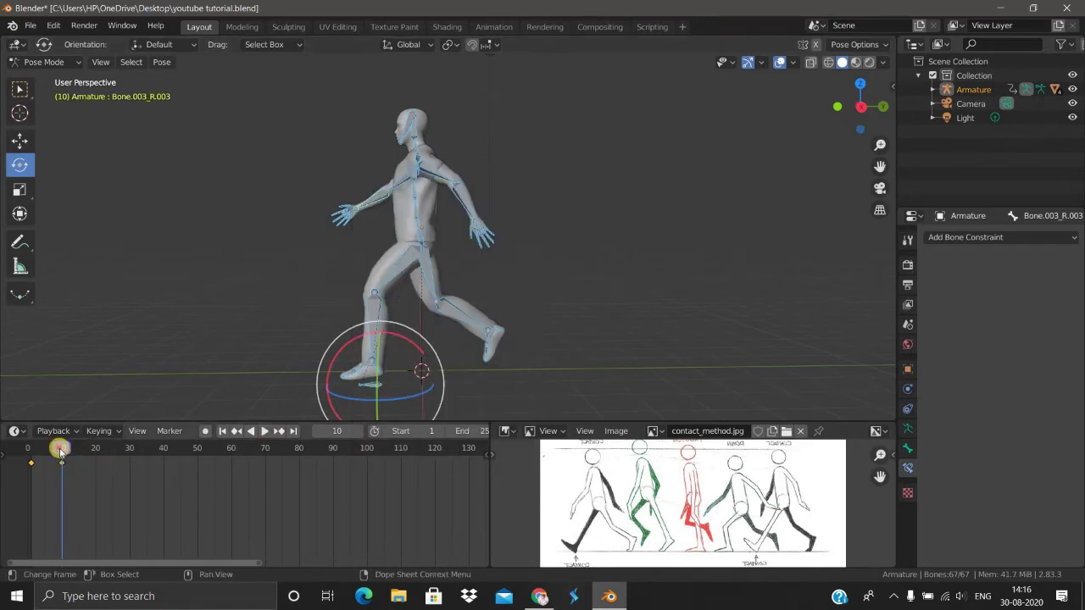
Play back the walk and stop at frame 20
key(space)
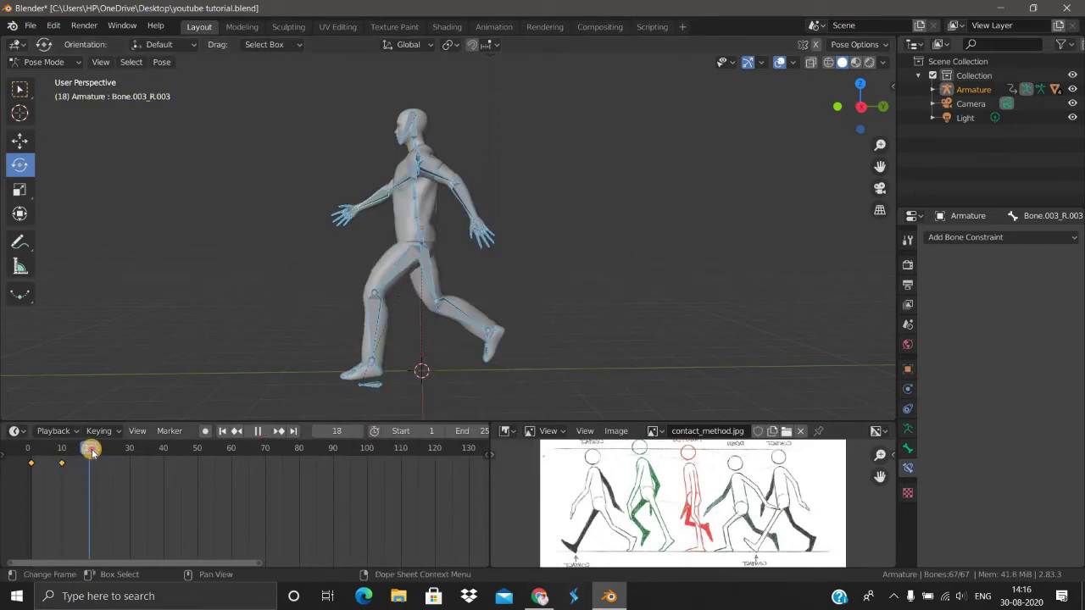
key(space)
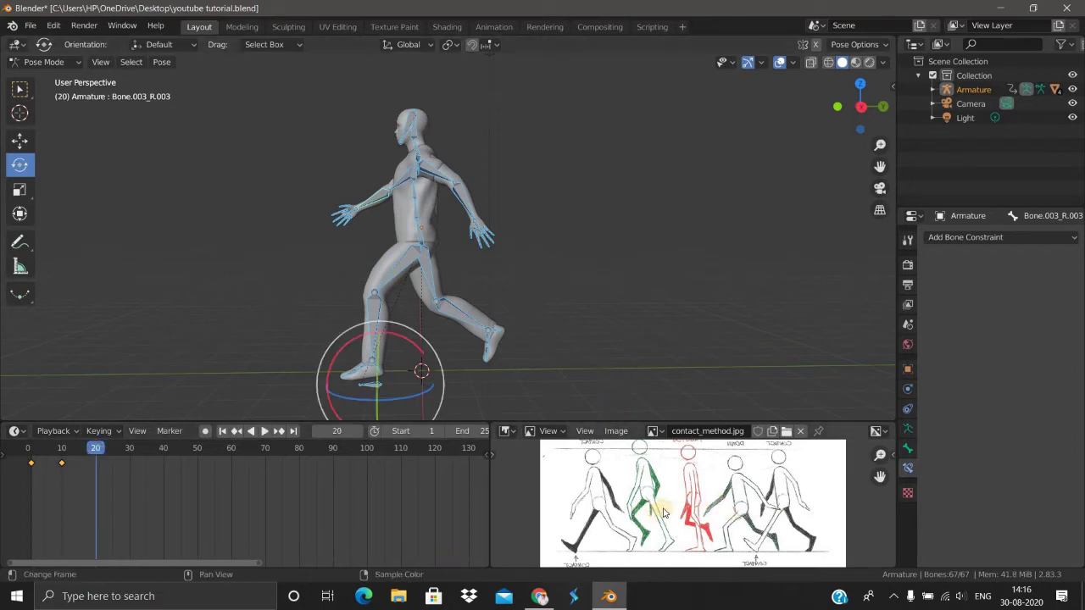
scroll(668, 507, up, 2)
scroll(668, 508, down, 2)
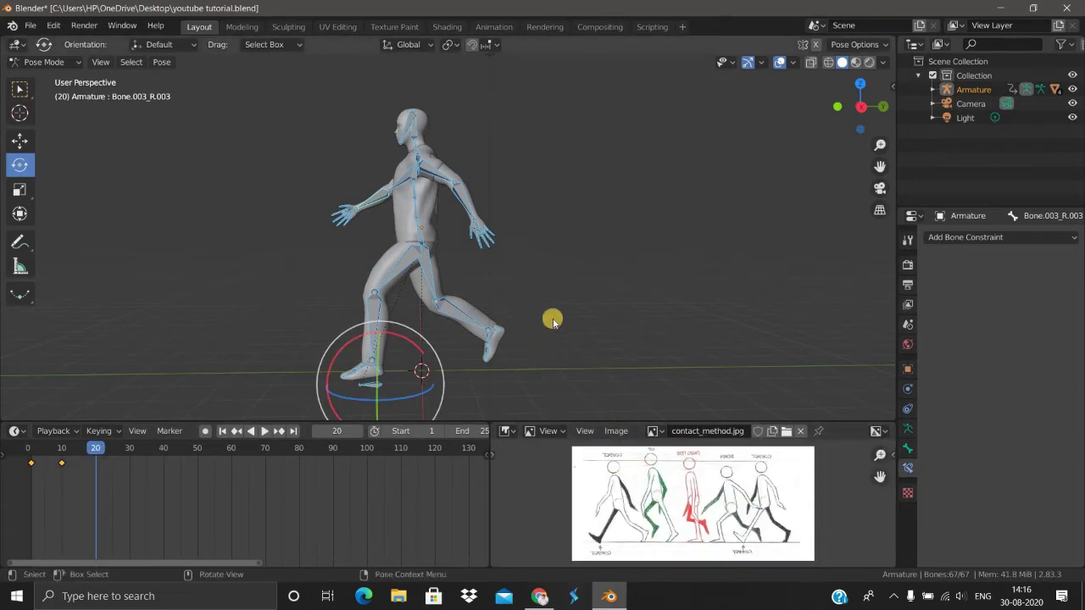
scroll(542, 317, down, 2)
scroll(515, 317, up, 1)
scroll(506, 332, up, 2)
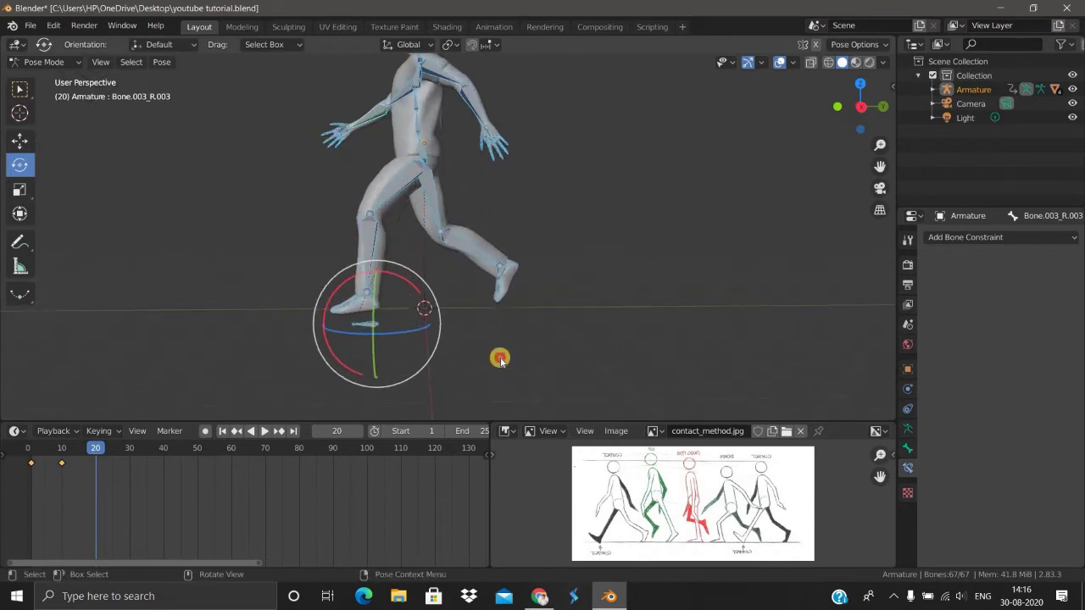
Raise the foot control bone slightly along Z
key(alt+a)
click(371, 335)
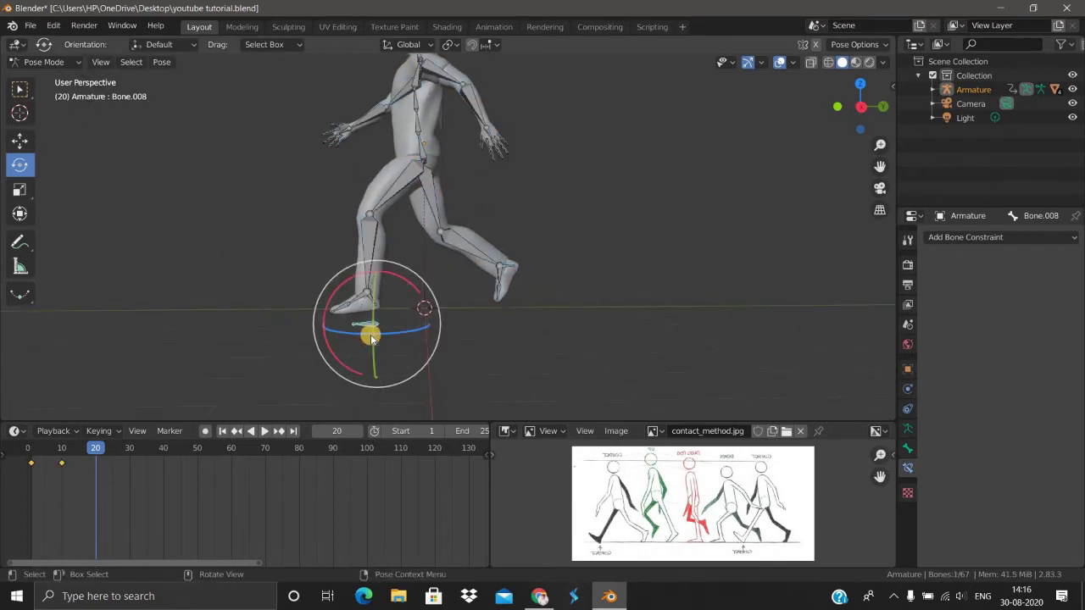
key(g)
key(z)
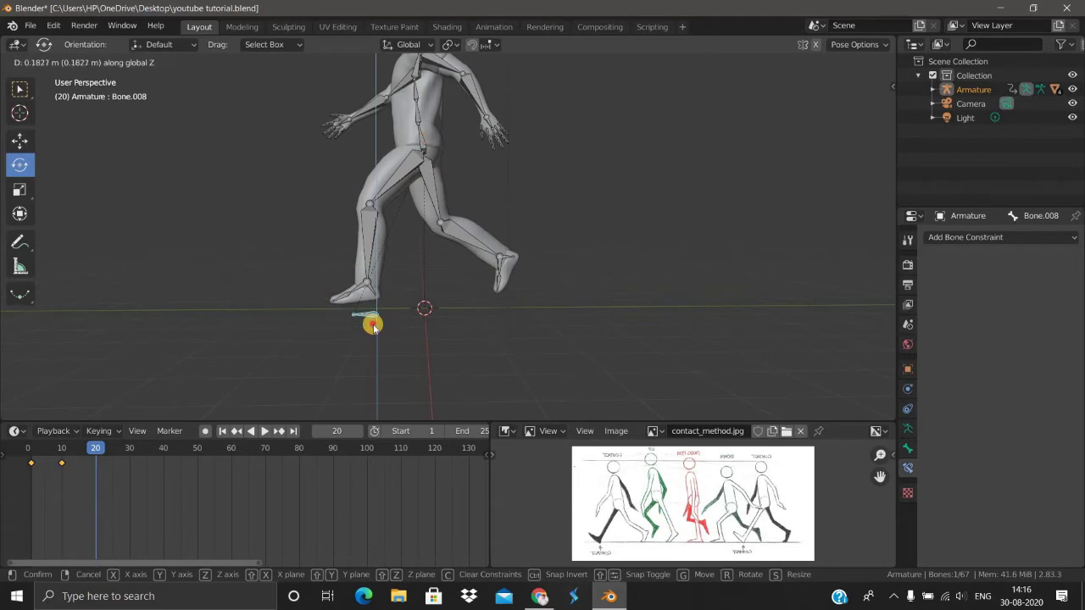
click(375, 328)
In Right view, bend the left shin and swing the left thigh forward
key(KP_3)
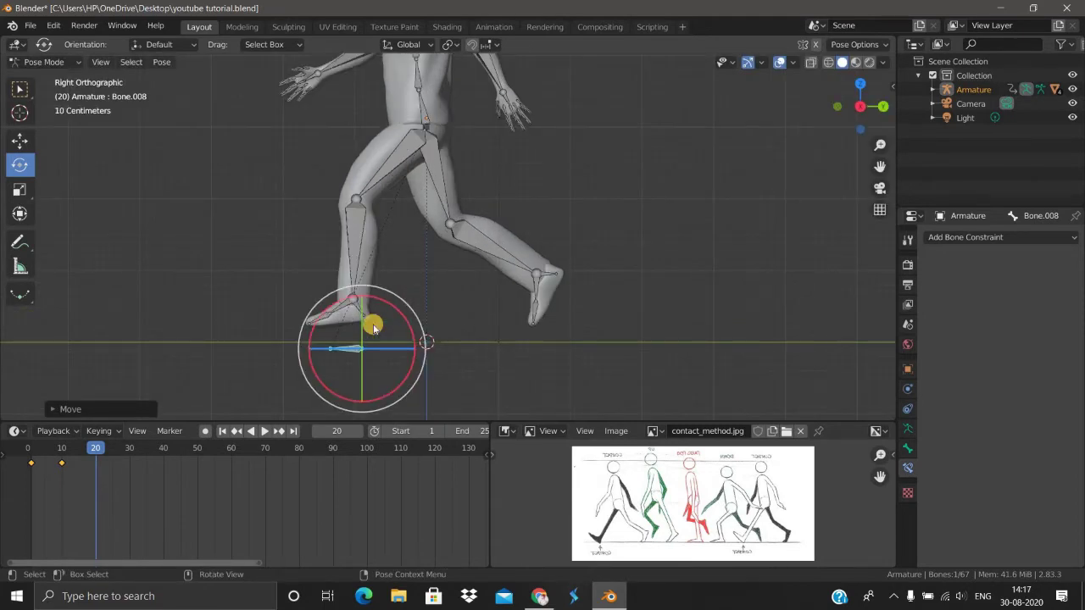
click(362, 225)
mouse_move(384, 166)
mouse_down()
mouse_move(388, 108)
mouse_move(387, 149)
mouse_up()
right_click(387, 109)
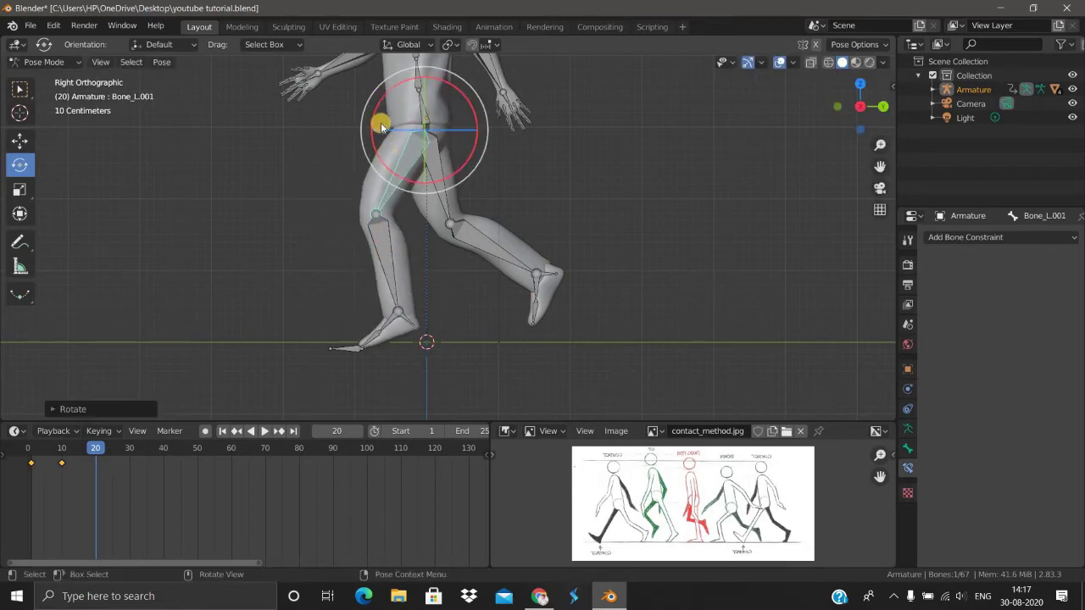
click(372, 140)
mouse_move(351, 169)
mouse_down()
mouse_move(378, 165)
mouse_move(364, 171)
mouse_up()
click(392, 94)
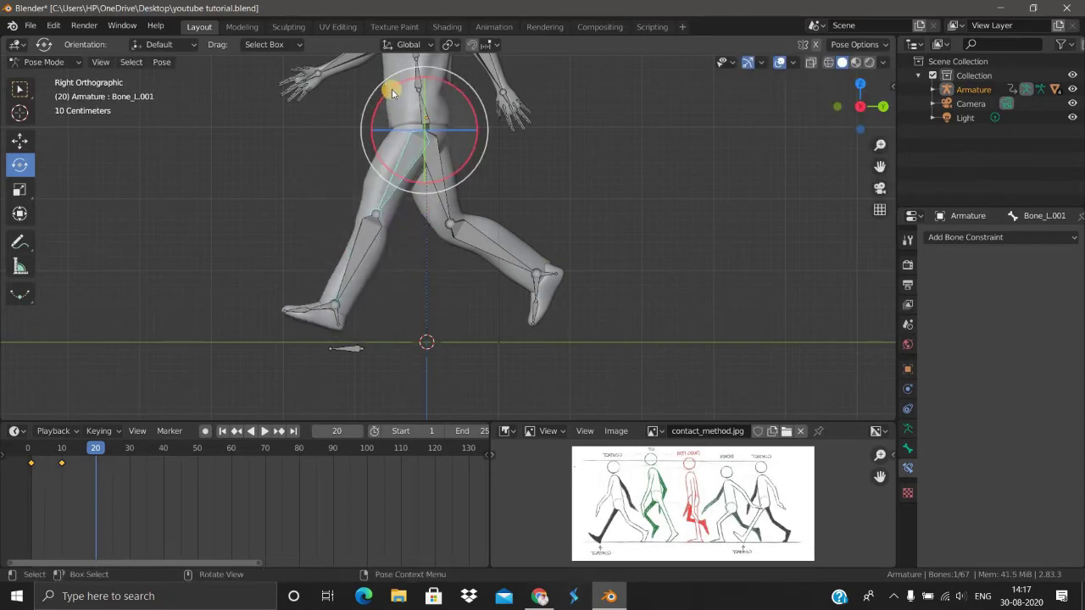
drag(375, 102, 380, 197)
Flatten the left foot bones and swing the left thigh back under the hips
click(395, 291)
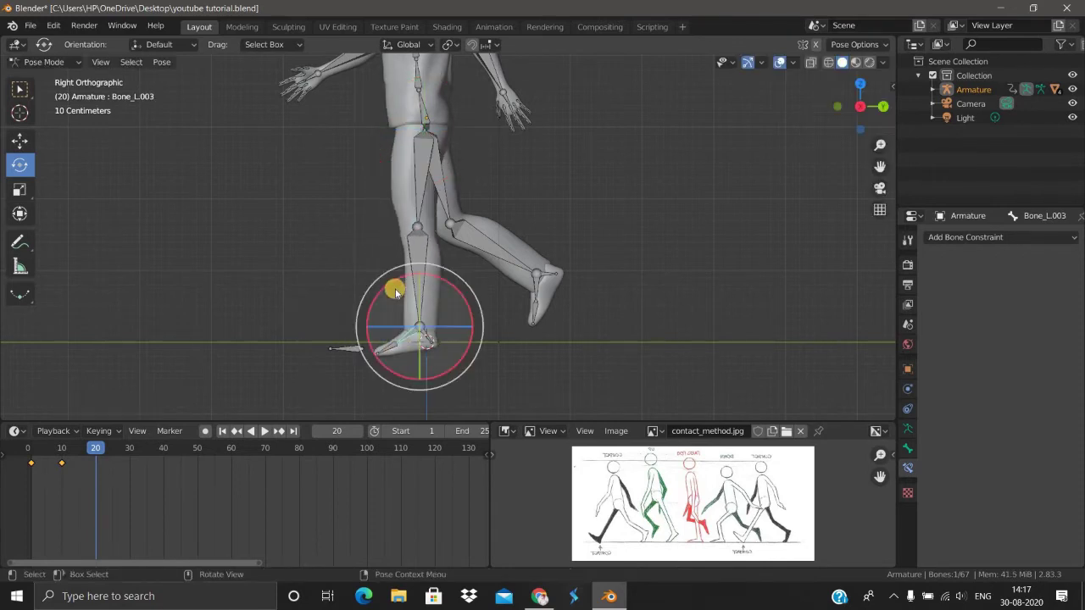
drag(394, 283, 426, 339)
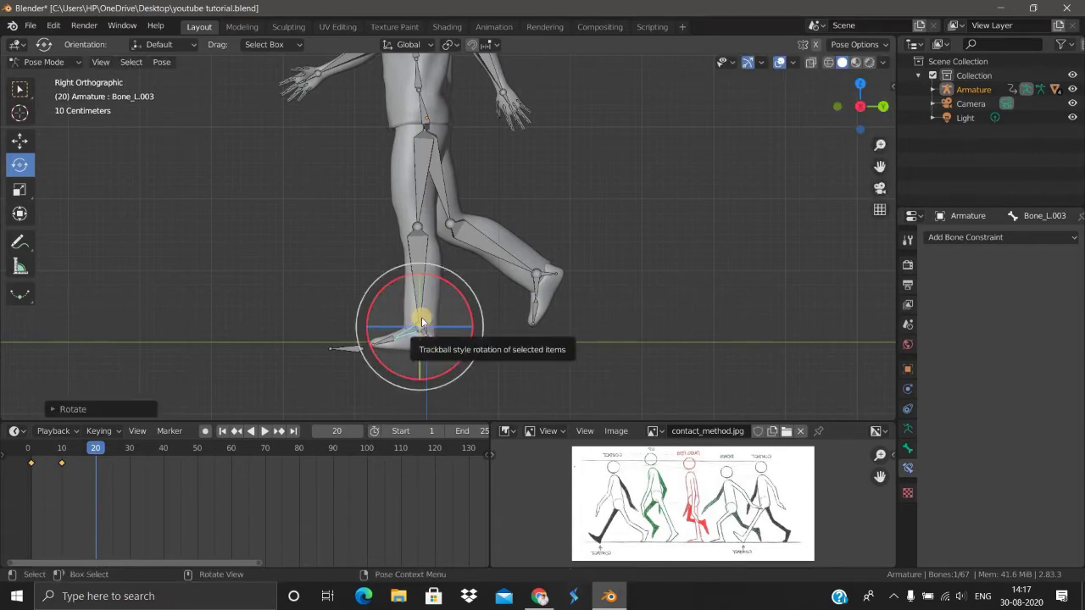
click(422, 322)
drag(408, 274, 415, 217)
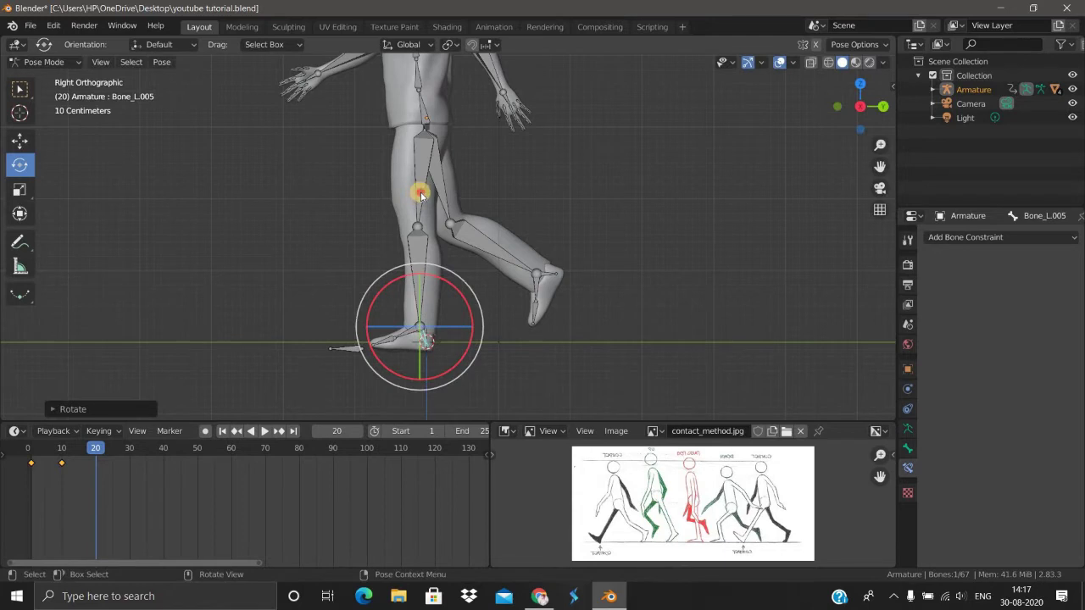
click(403, 98)
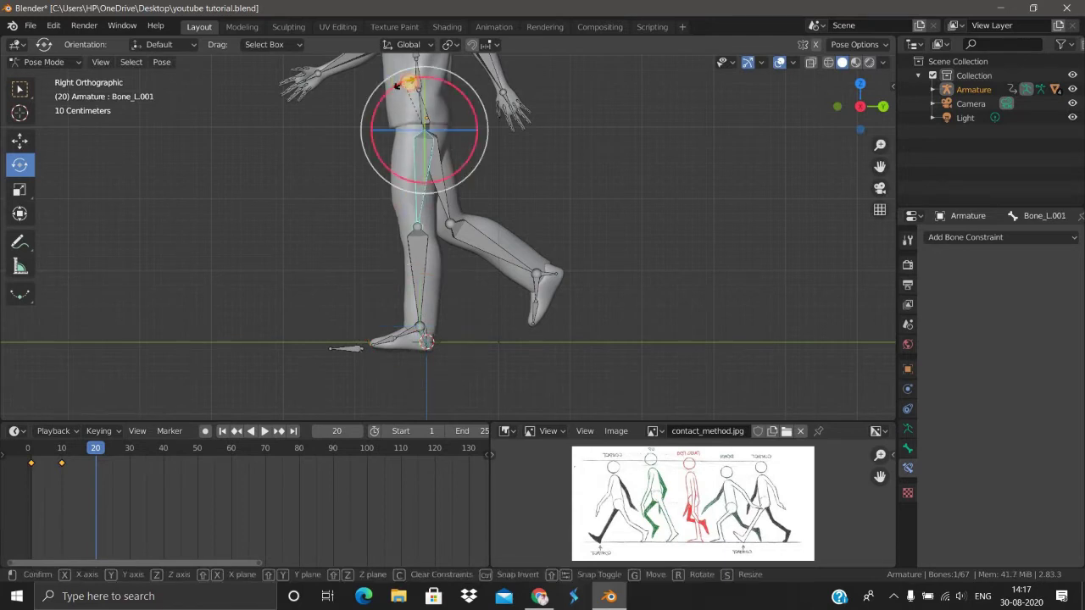
drag(408, 82, 444, 188)
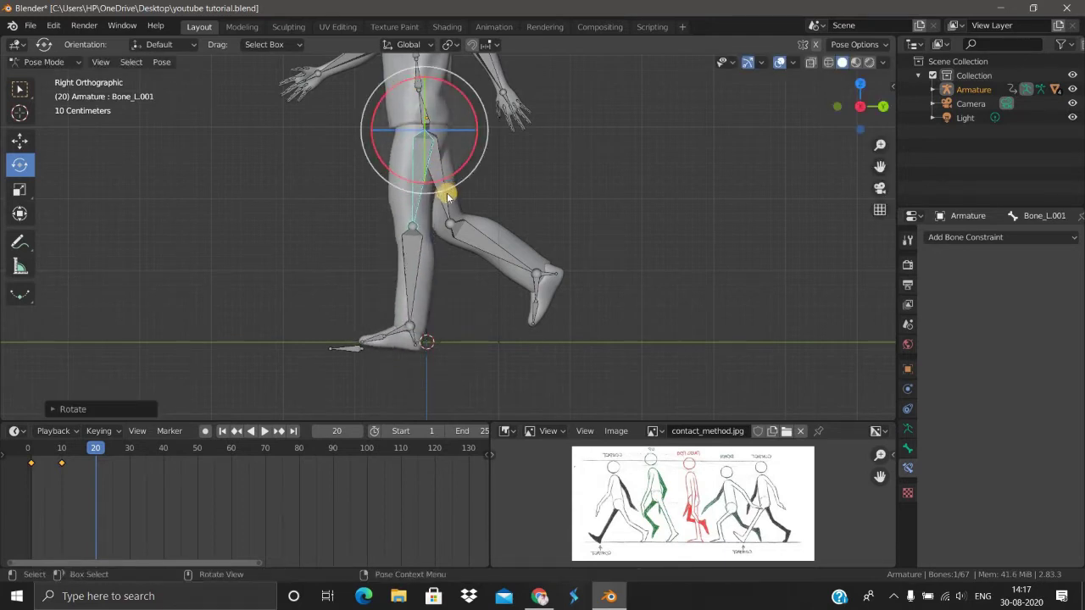
Swing the right thigh and bend the right shin back so the right foot lifts
click(394, 91)
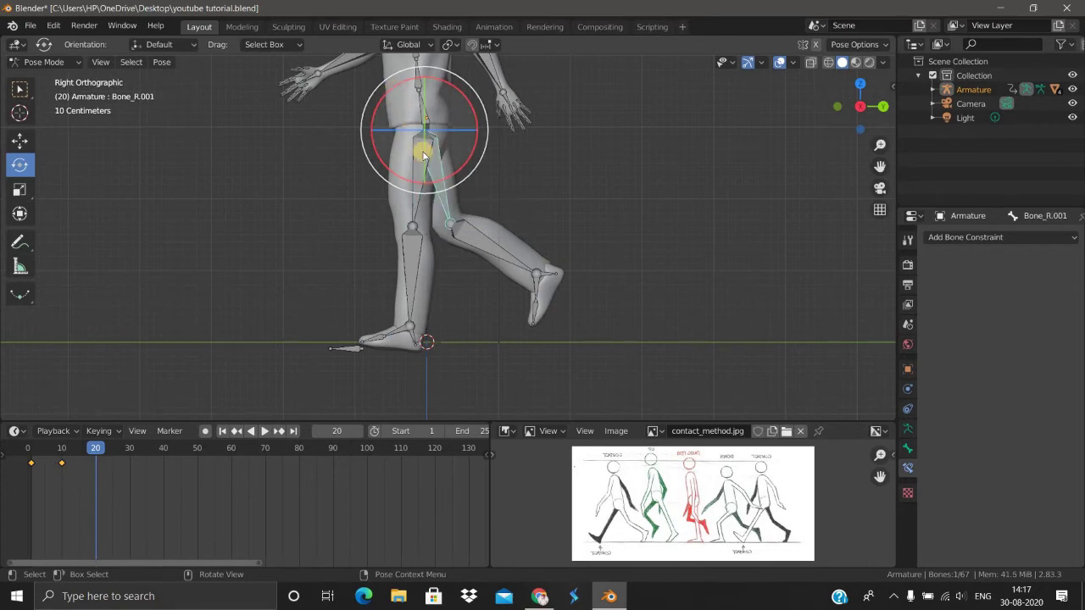
mouse_move(386, 93)
mouse_down()
mouse_move(394, 89)
mouse_move(388, 253)
mouse_up()
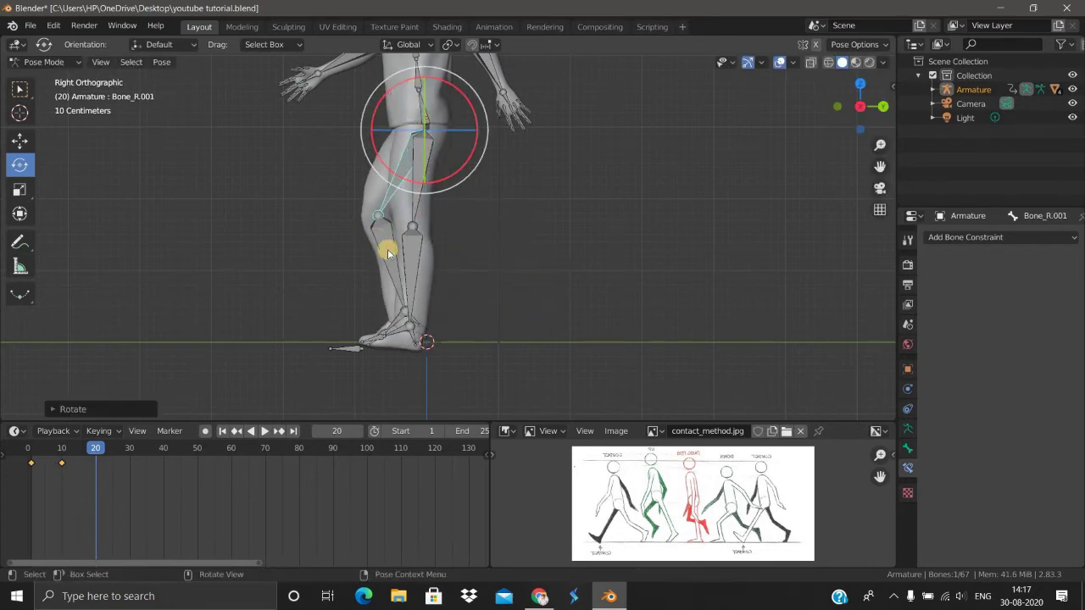
click(381, 191)
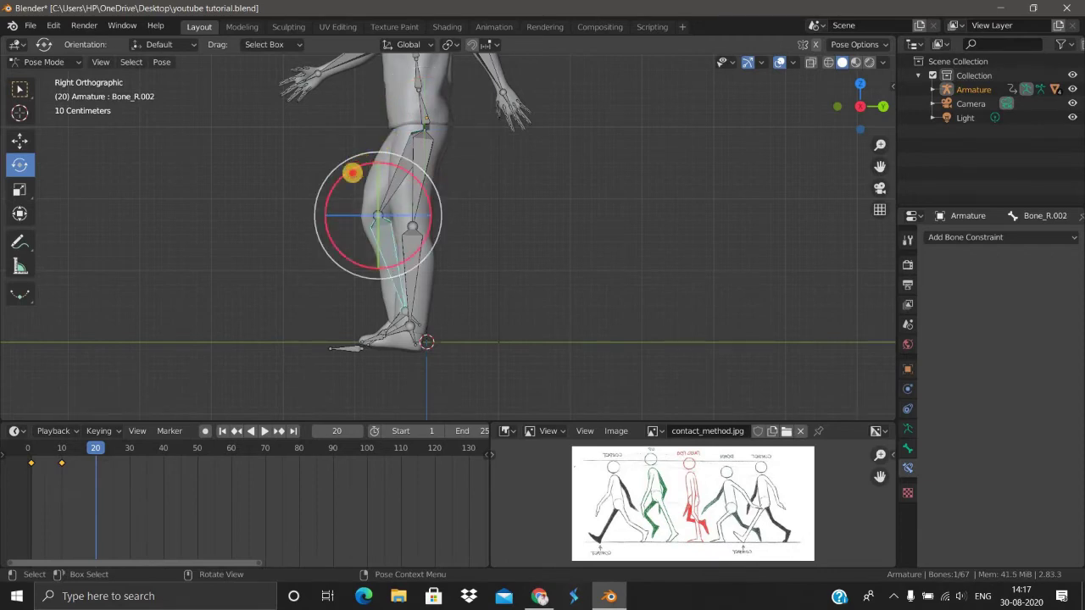
drag(352, 173, 401, 176)
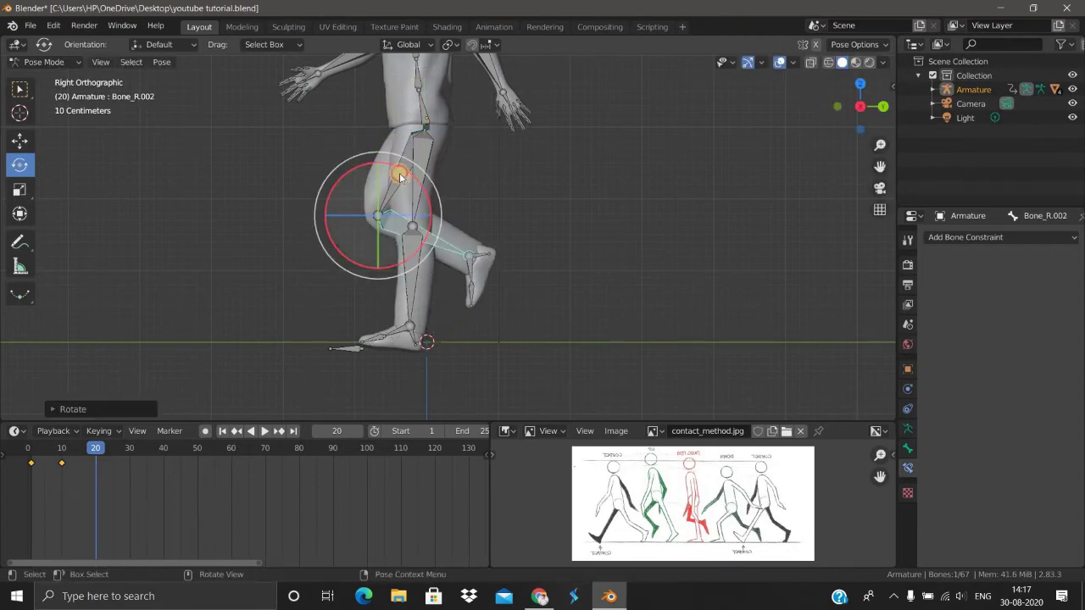
click(400, 174)
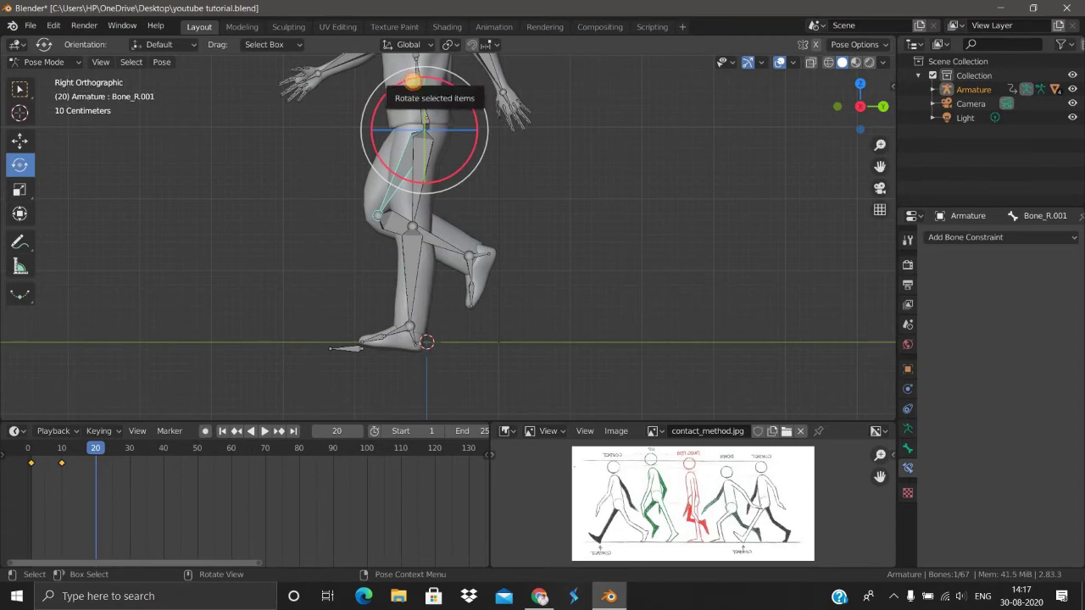
drag(412, 81, 433, 251)
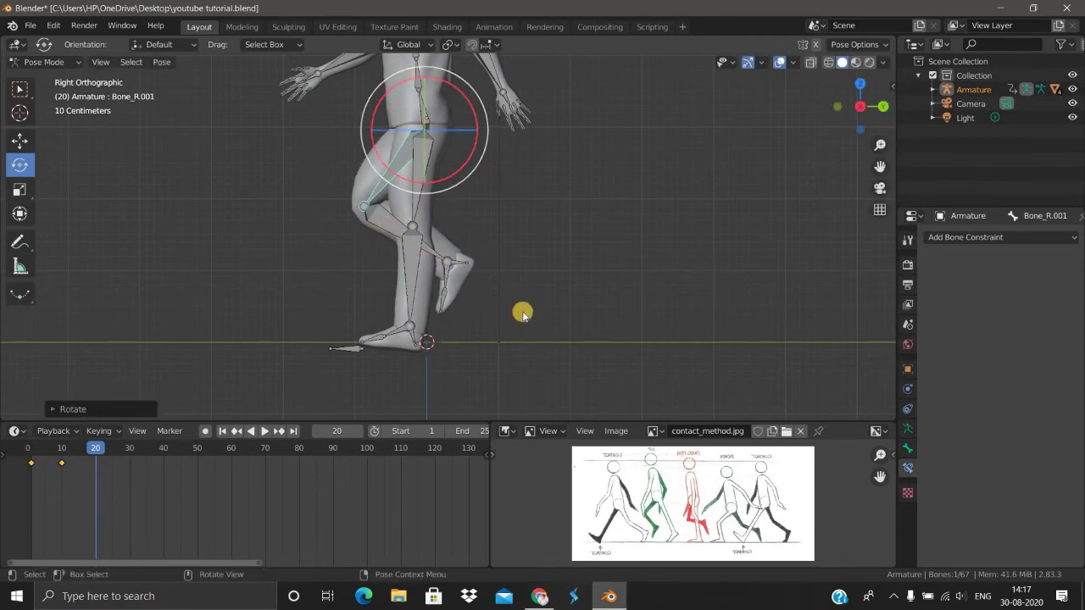
scroll(522, 314, down, 3)
middle_drag(523, 314, 496, 254)
key(KP_3)
Rotate the left upper-body and shoulder bones to draw the left arm in
scroll(496, 254, up, 1)
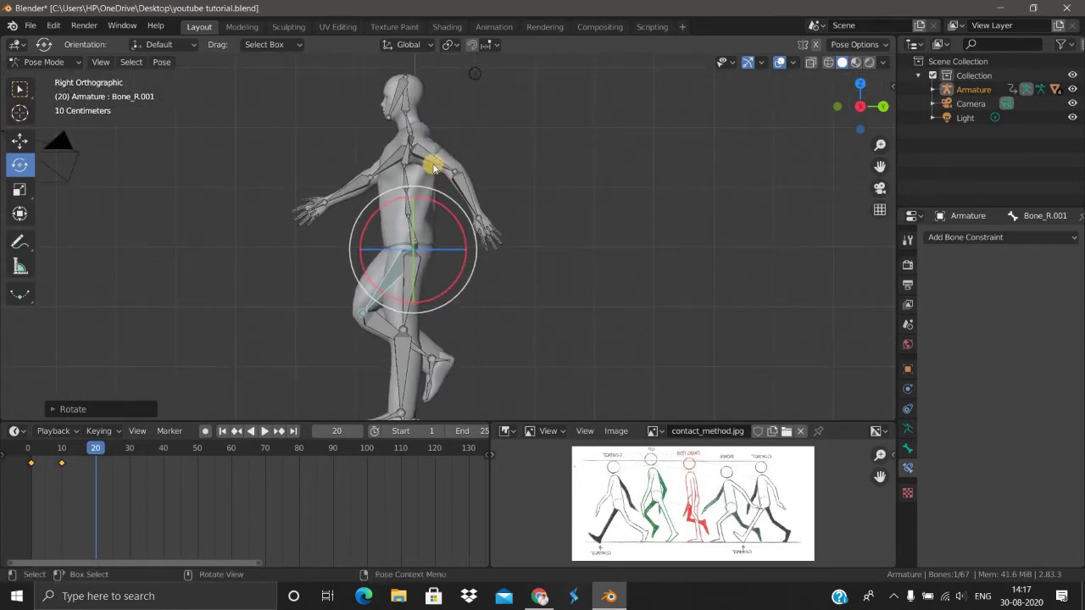
click(432, 111)
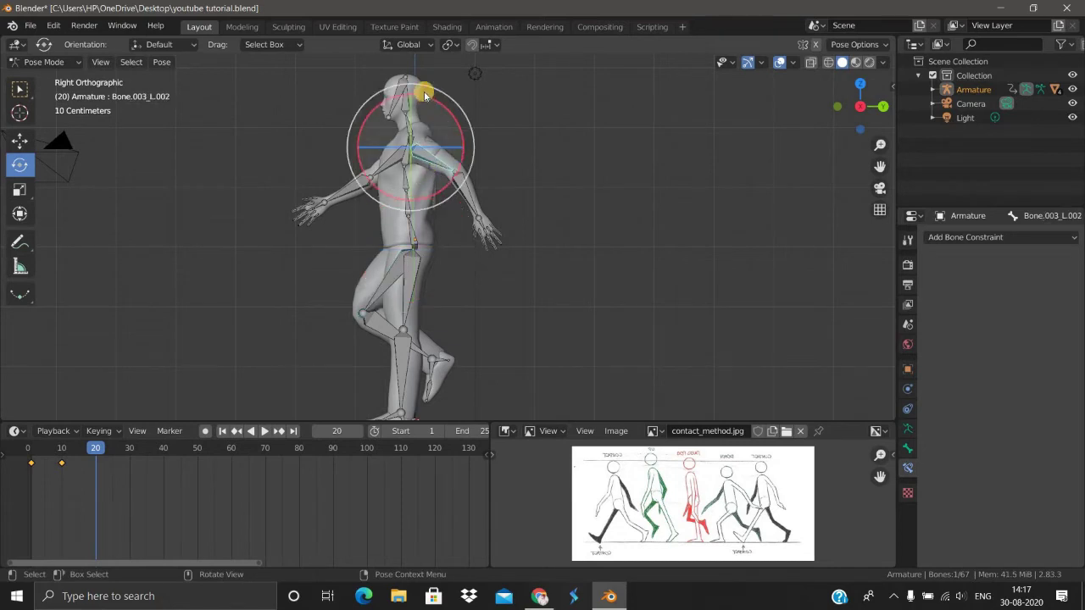
mouse_move(432, 105)
mouse_down()
mouse_move(445, 113)
mouse_move(410, 227)
mouse_up()
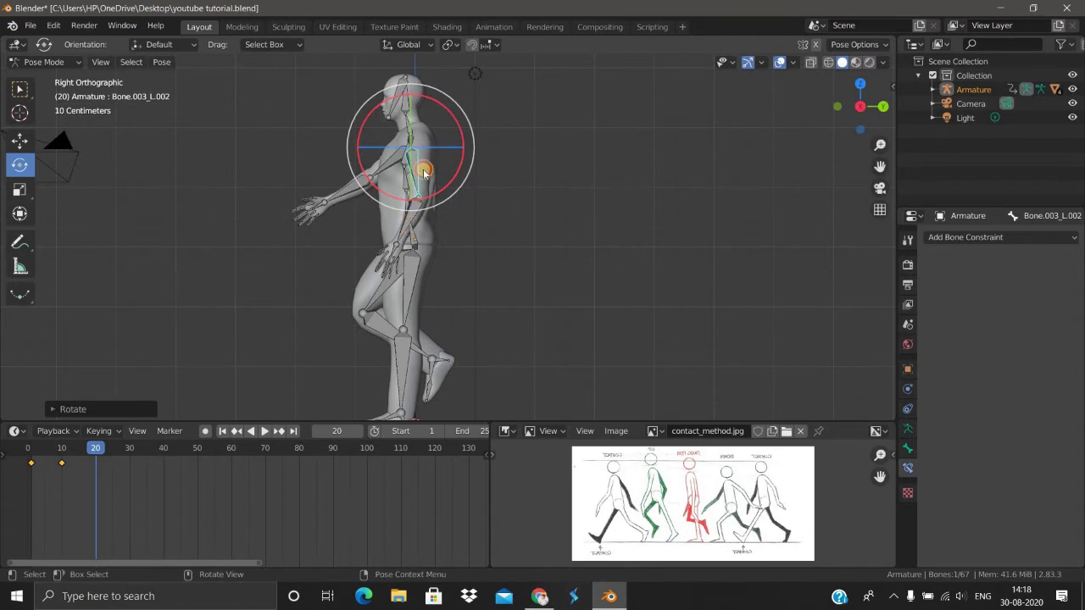
click(405, 149)
drag(393, 161, 412, 186)
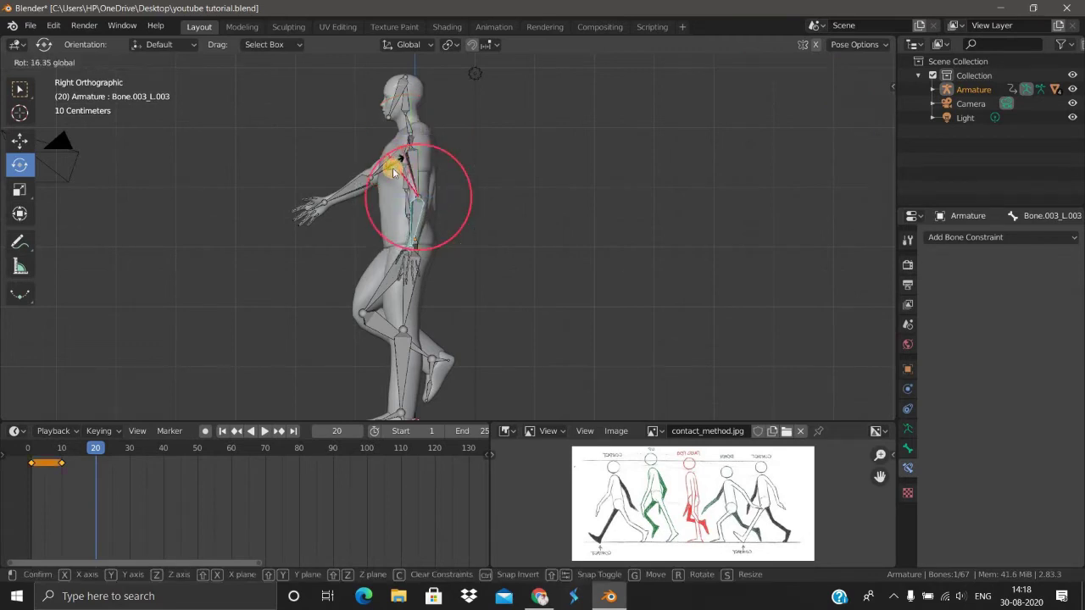
Swing the right arm down to hang alongside the body
scroll(290, 173, up, 1)
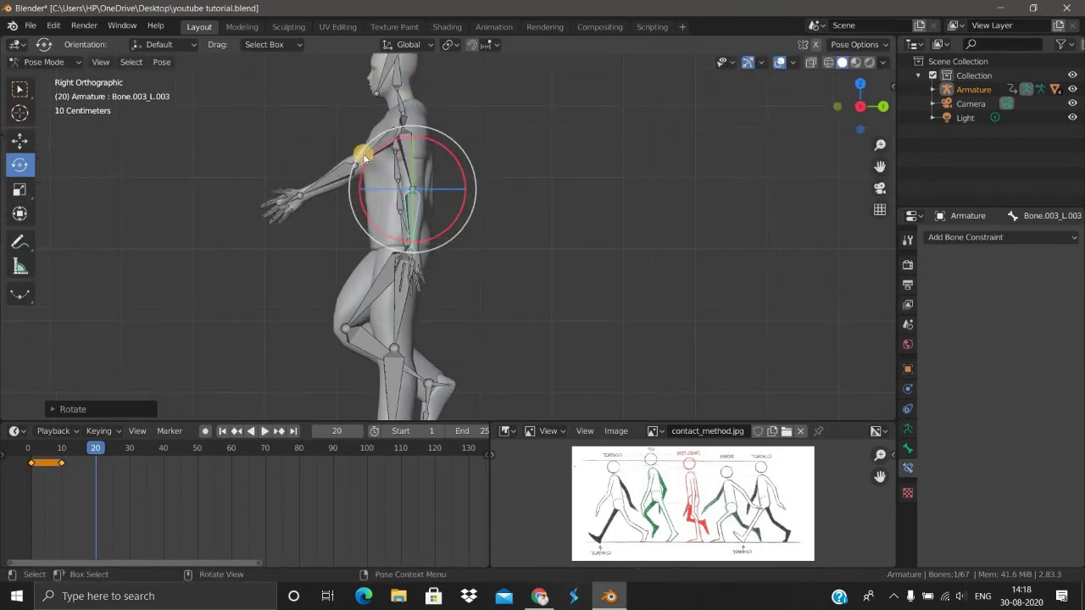
click(381, 89)
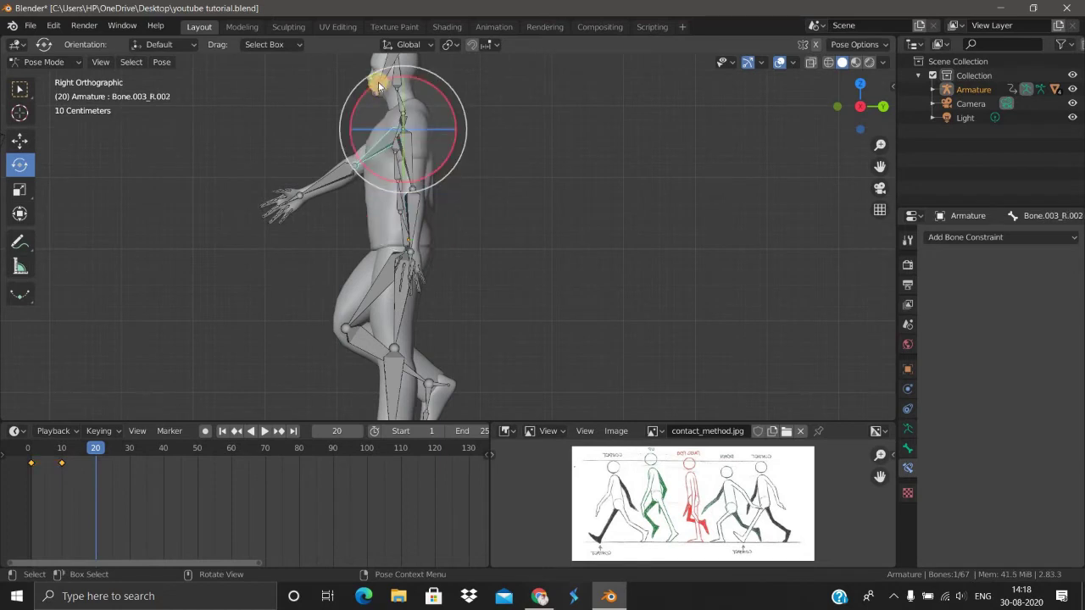
drag(378, 81, 349, 124)
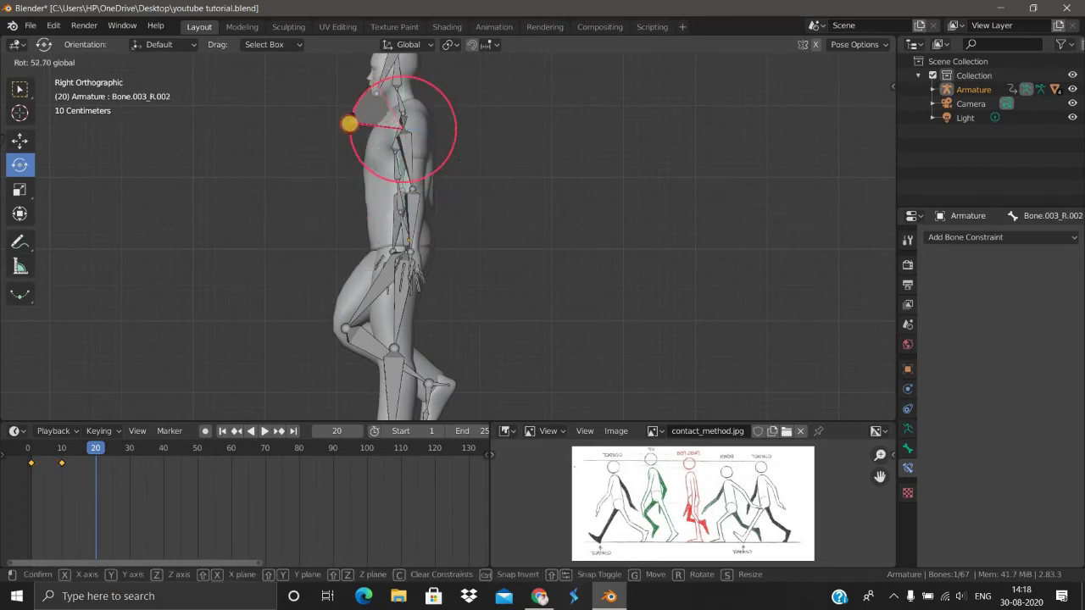
drag(349, 123, 364, 118)
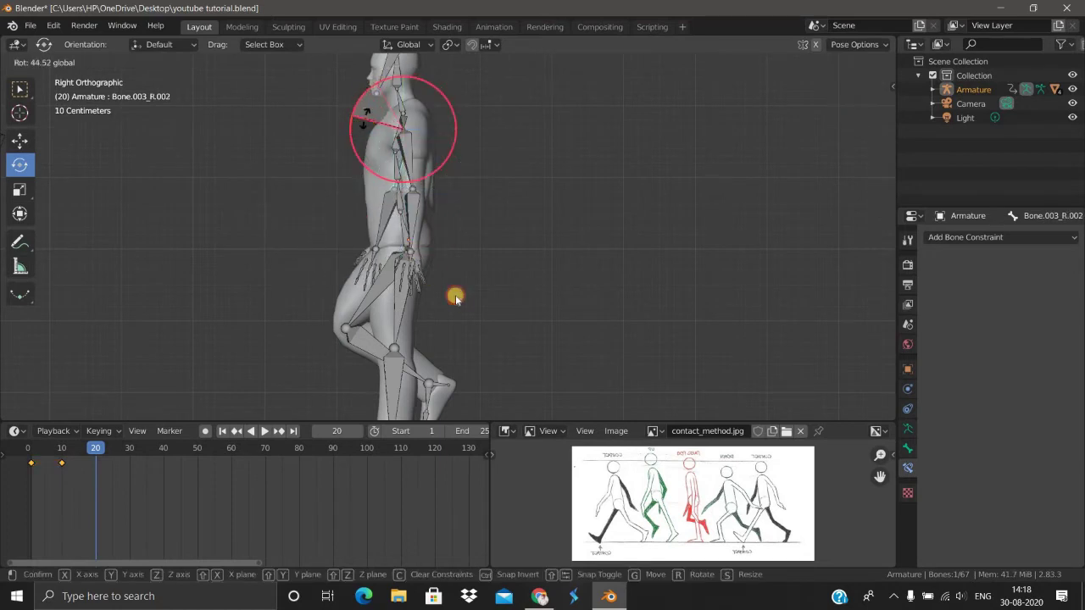
drag(455, 295, 462, 298)
scroll(496, 307, down, 2)
Key all bones with LocRotScale at frame 20
key(a)
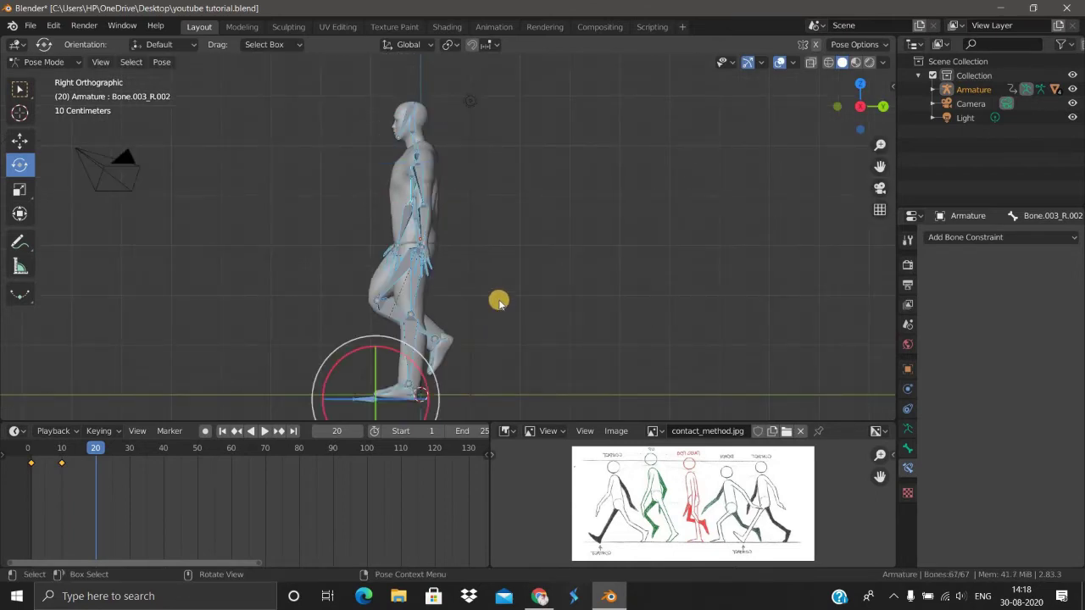
key(i)
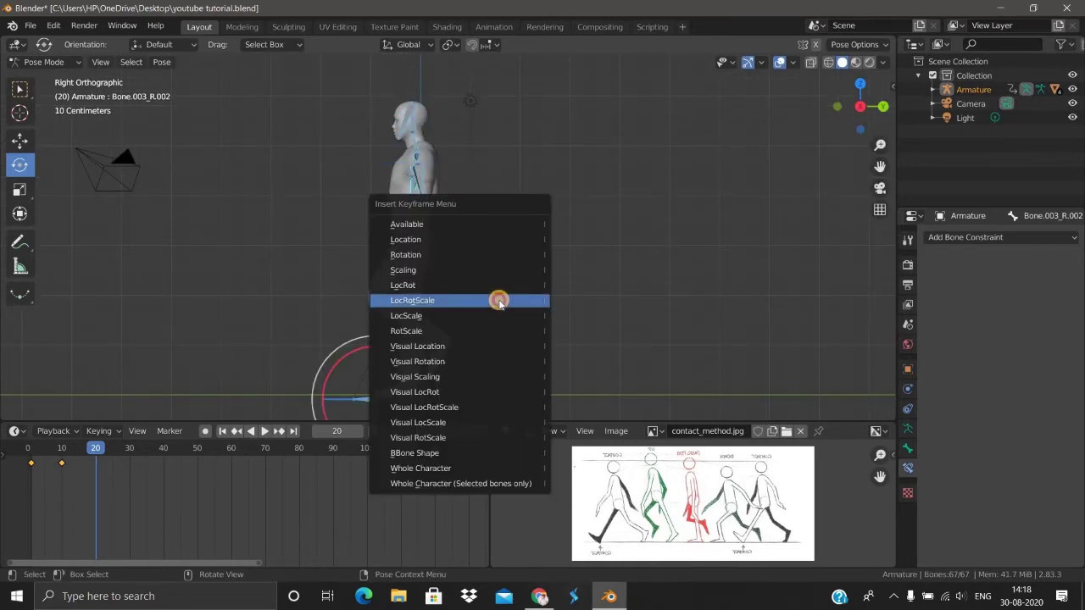
click(499, 302)
Play the animation, stop at frame 30, and zoom out
key(space)
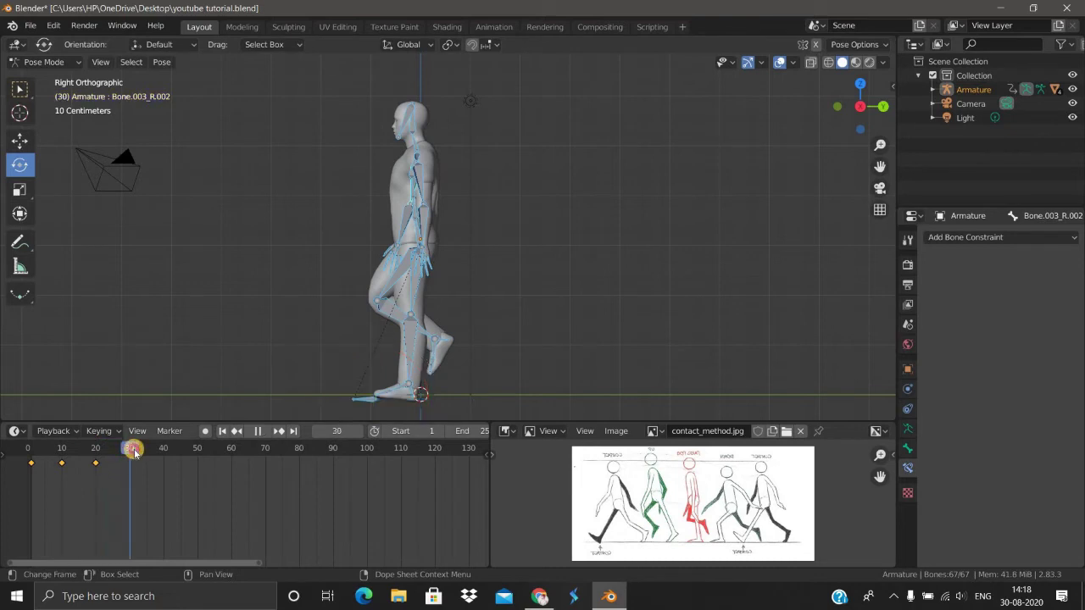
key(space)
scroll(424, 339, down, 1)
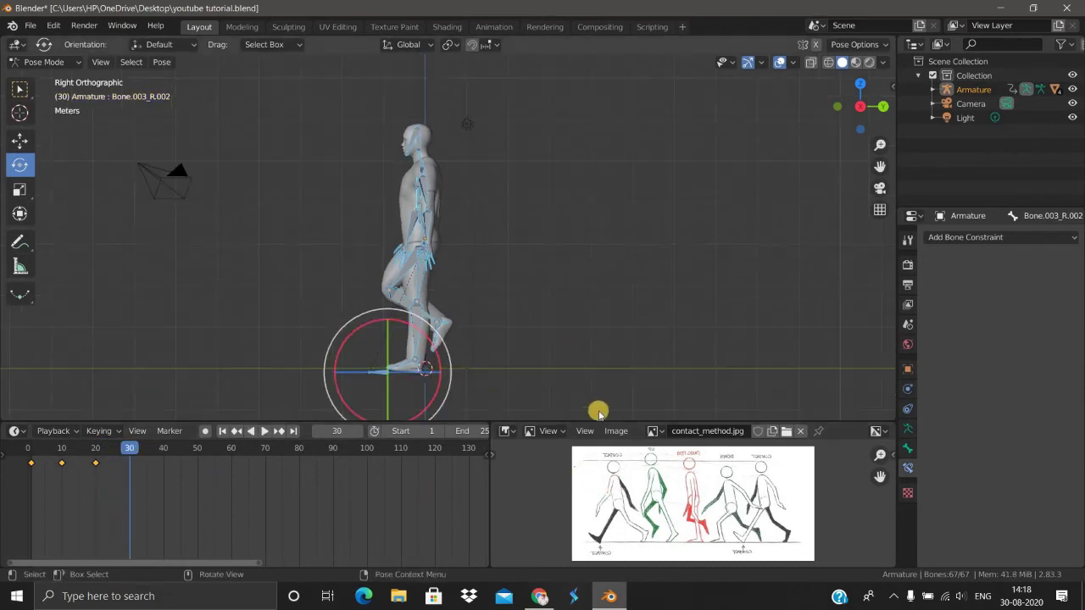
Lift the foot control bone vertically along Z
shift+scroll(513, 373, down, 2)
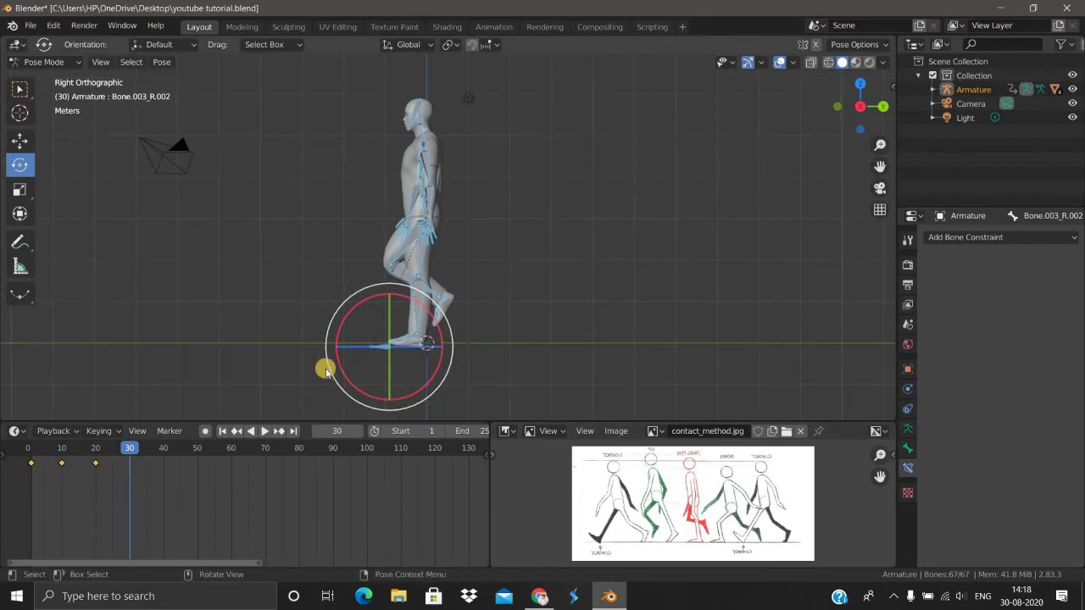
click(382, 351)
click(382, 351)
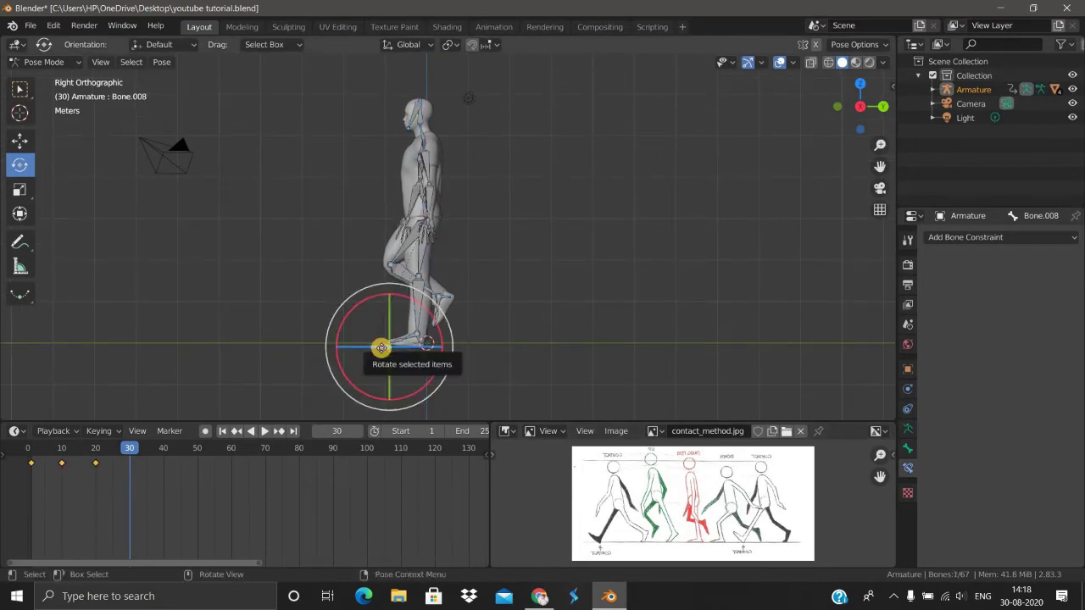
key(g)
key(z)
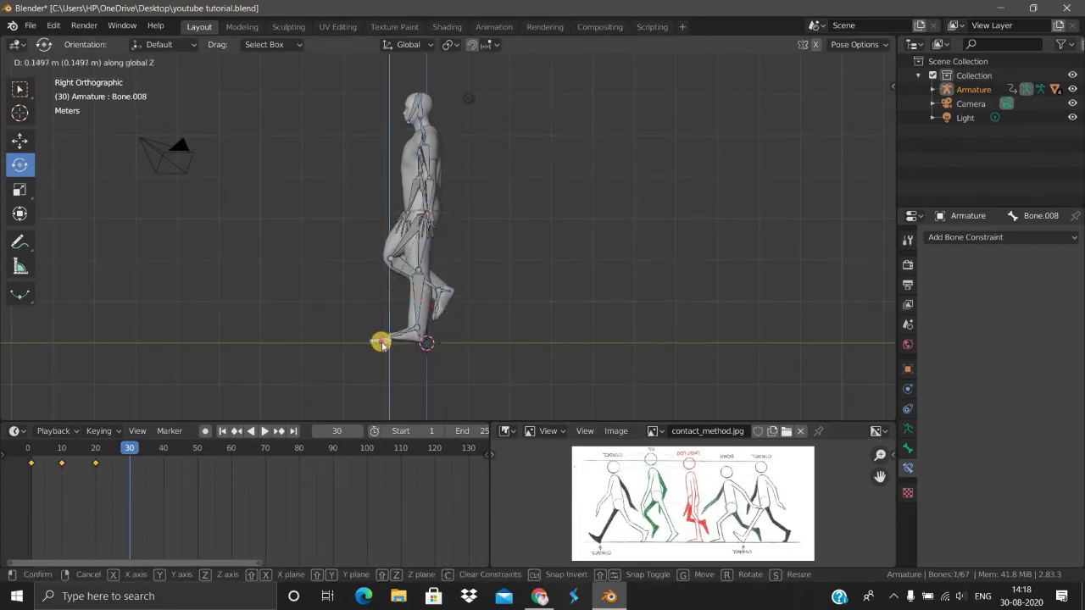
click(465, 255)
scroll(501, 246, up, 2)
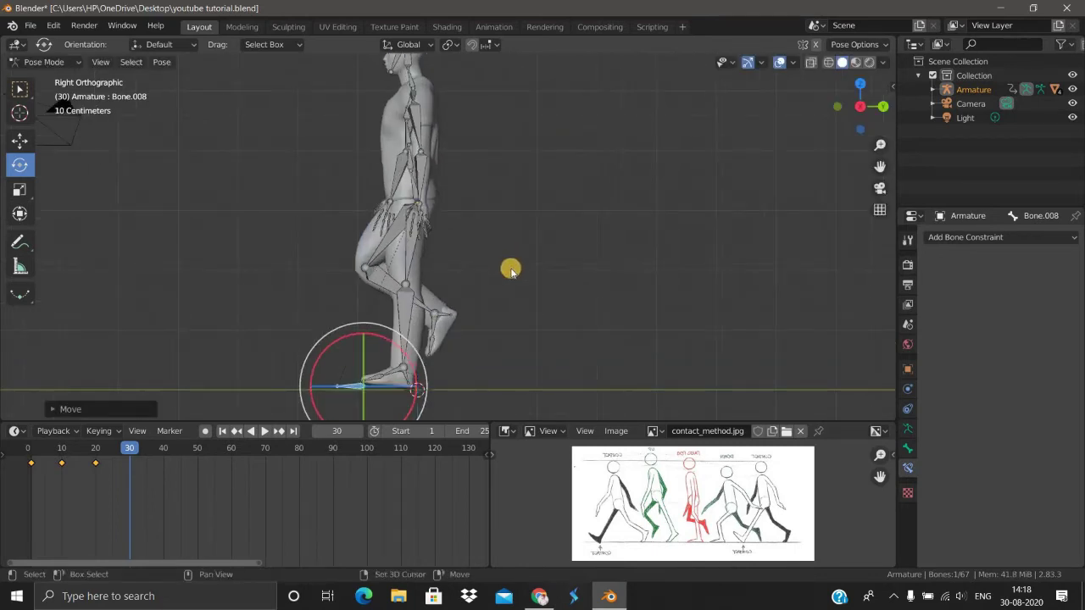
scroll(427, 307, up, 2)
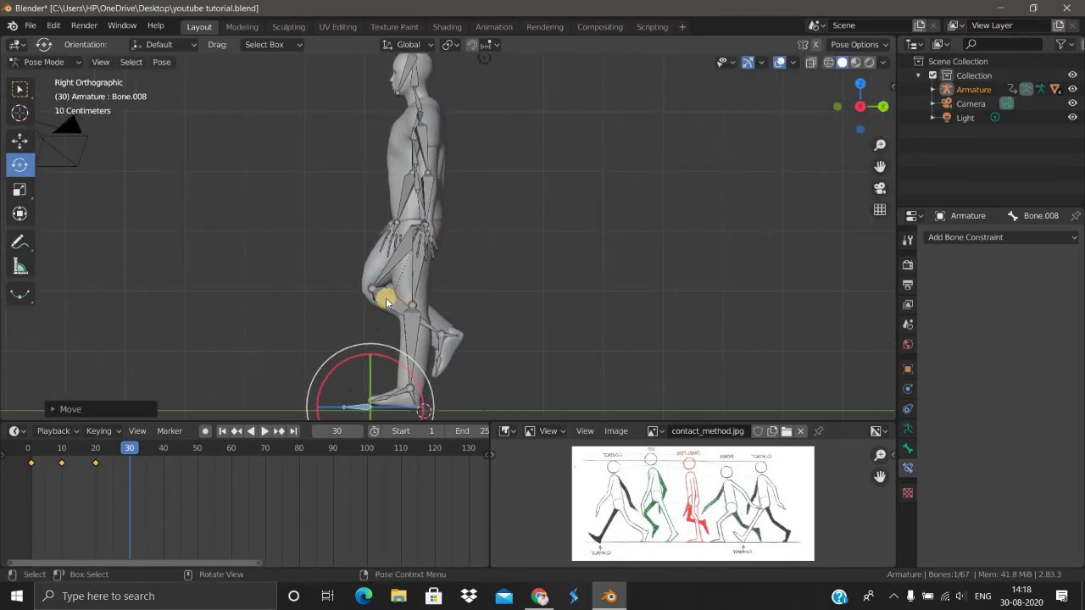
Rotate the right leg, thigh and shin to bend the right knee forward
click(406, 246)
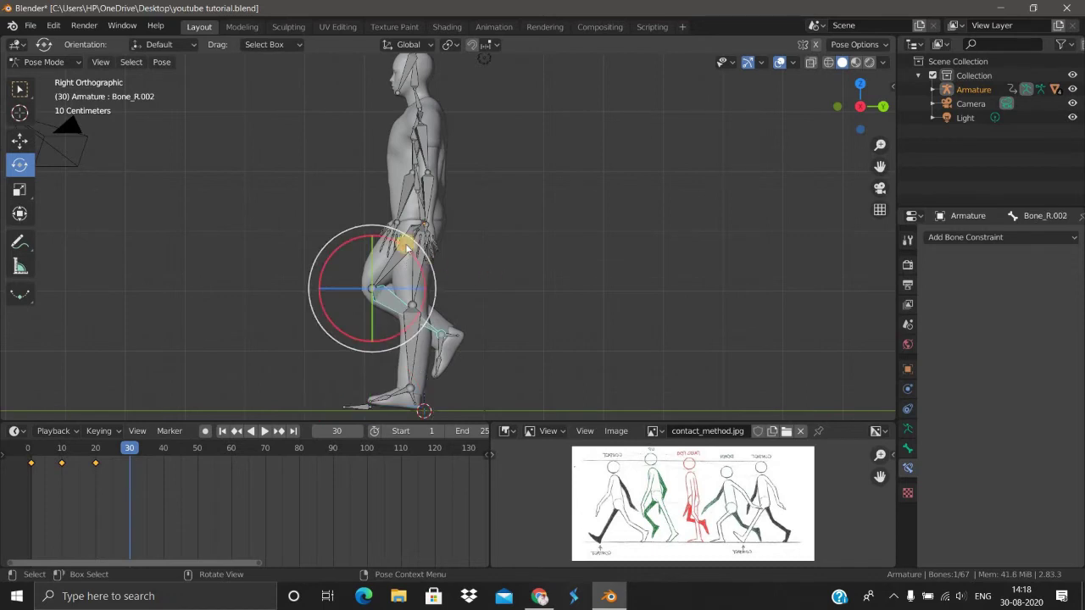
mouse_move(382, 239)
mouse_down()
mouse_move(447, 265)
mouse_move(423, 280)
mouse_up()
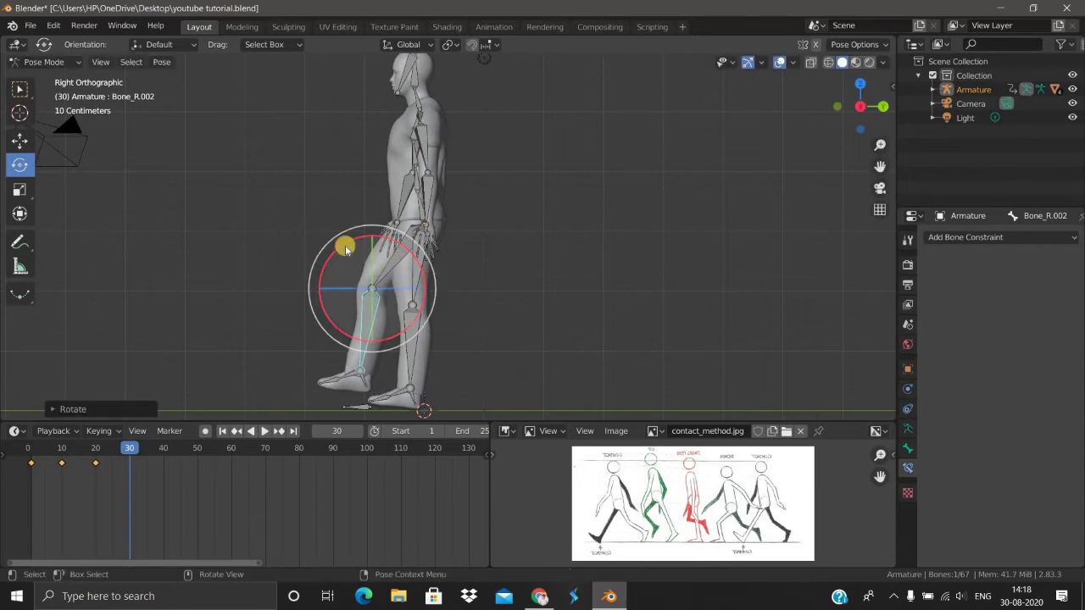
click(390, 188)
drag(424, 181, 398, 180)
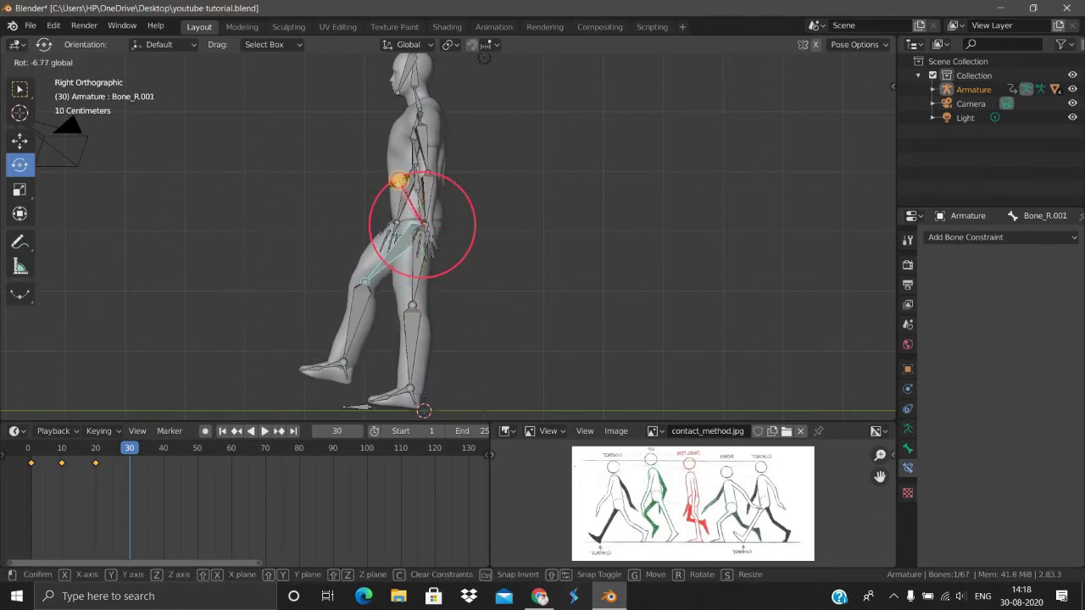
drag(369, 291, 369, 291)
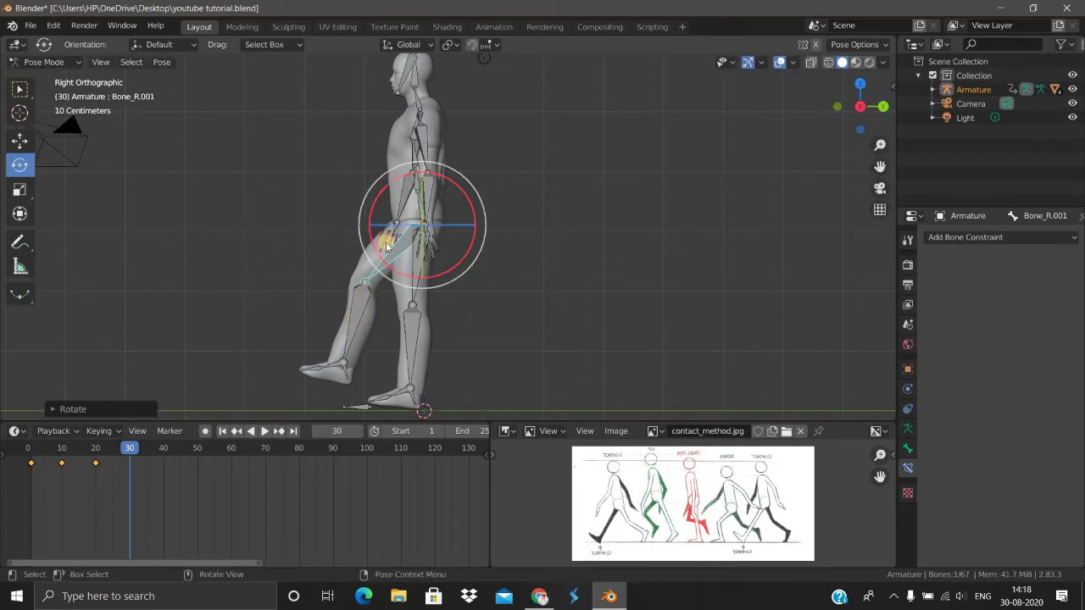
click(351, 242)
mouse_move(338, 243)
mouse_down()
mouse_move(334, 257)
mouse_move(395, 359)
mouse_up()
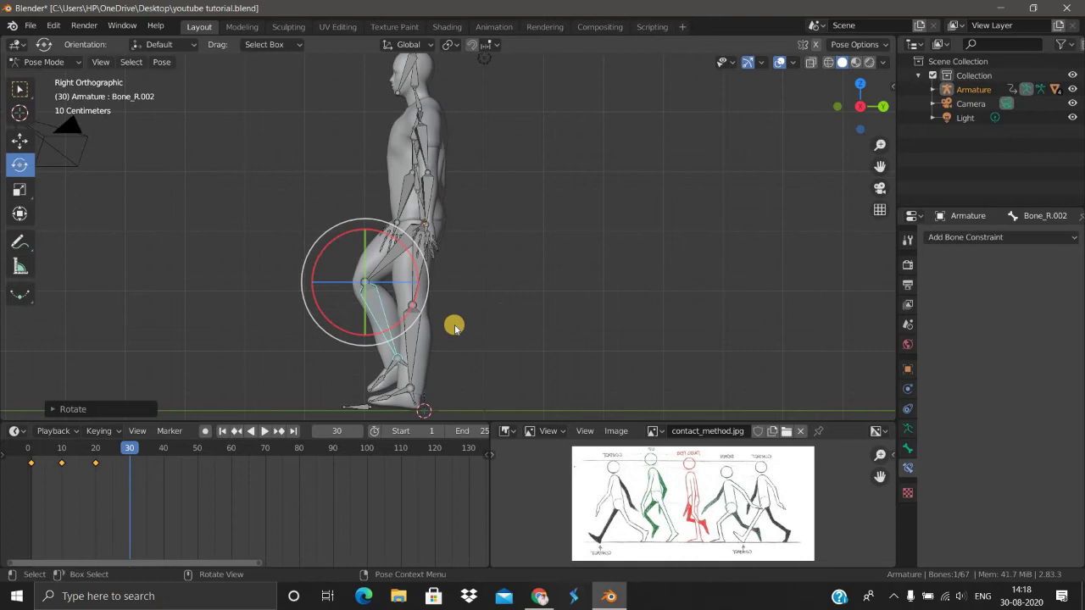
Swing the left thigh back into the stride and fine-tune the right shin bend
click(419, 266)
click(395, 182)
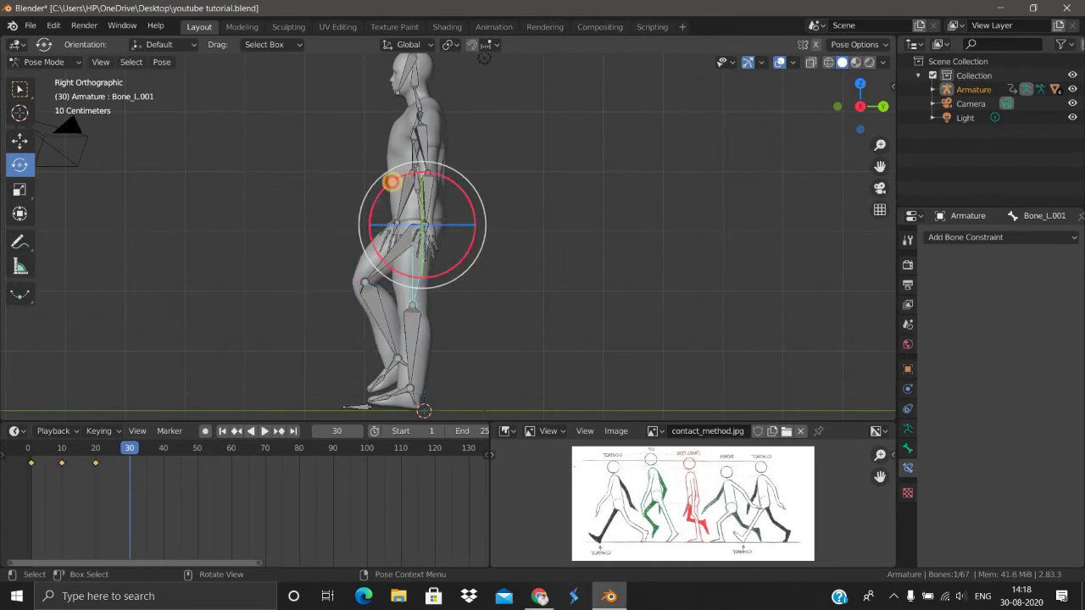
drag(389, 187, 385, 195)
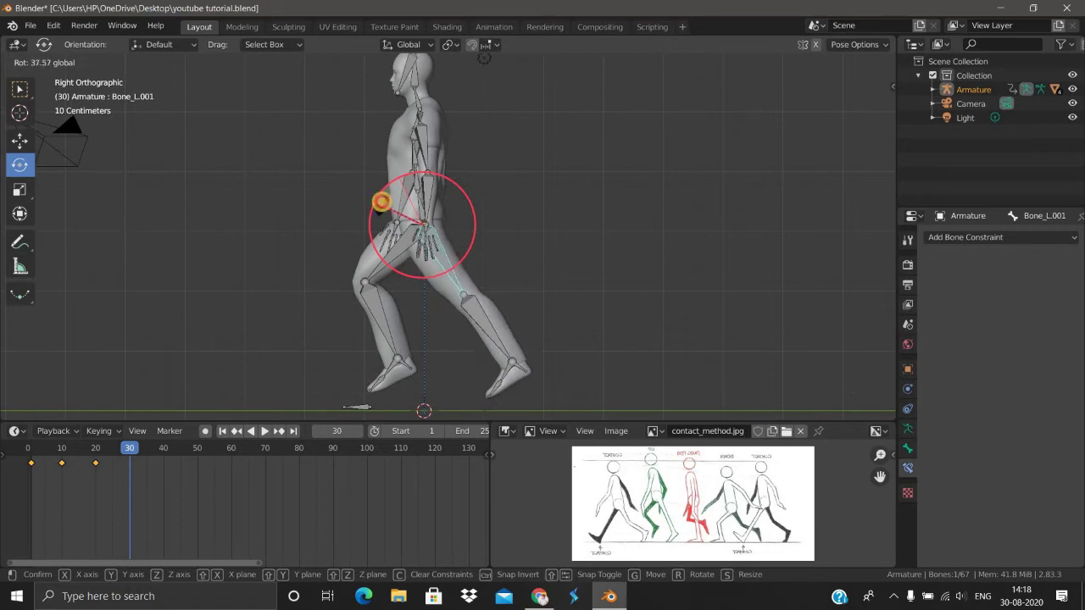
drag(382, 204, 401, 329)
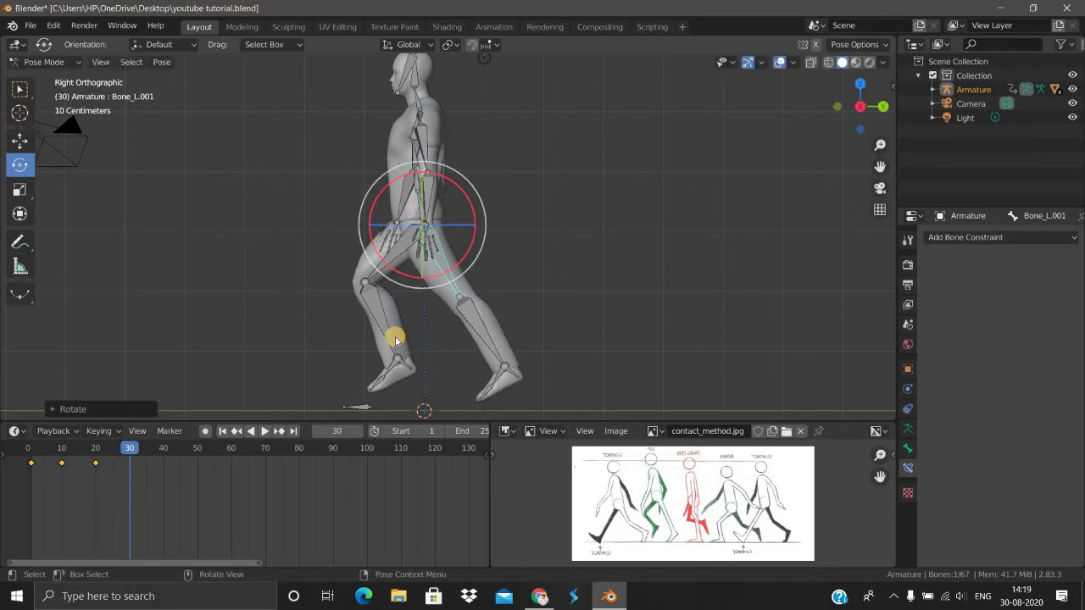
click(369, 246)
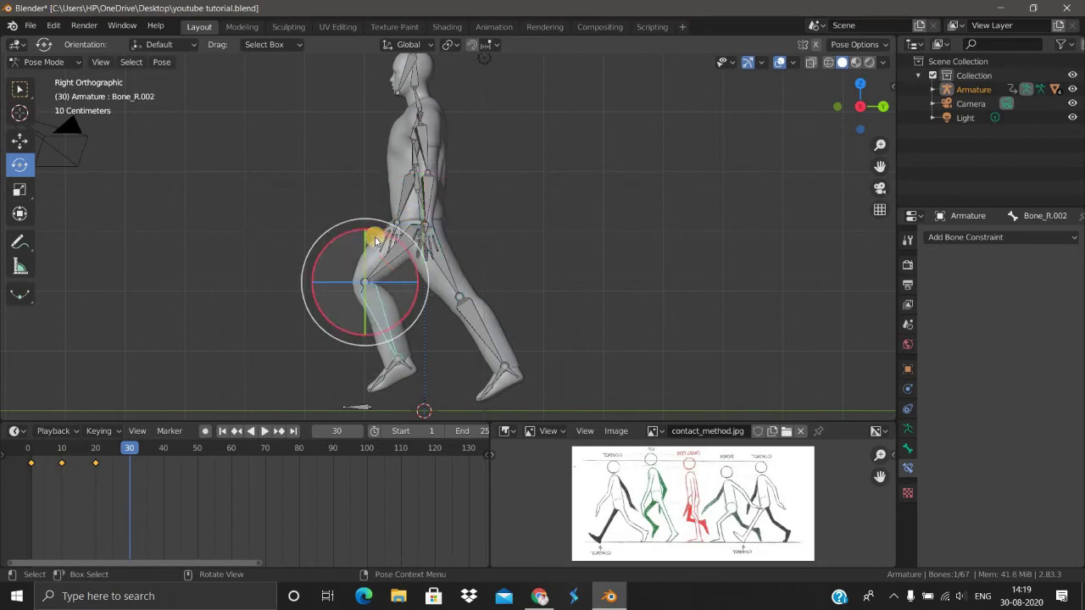
drag(359, 232, 360, 234)
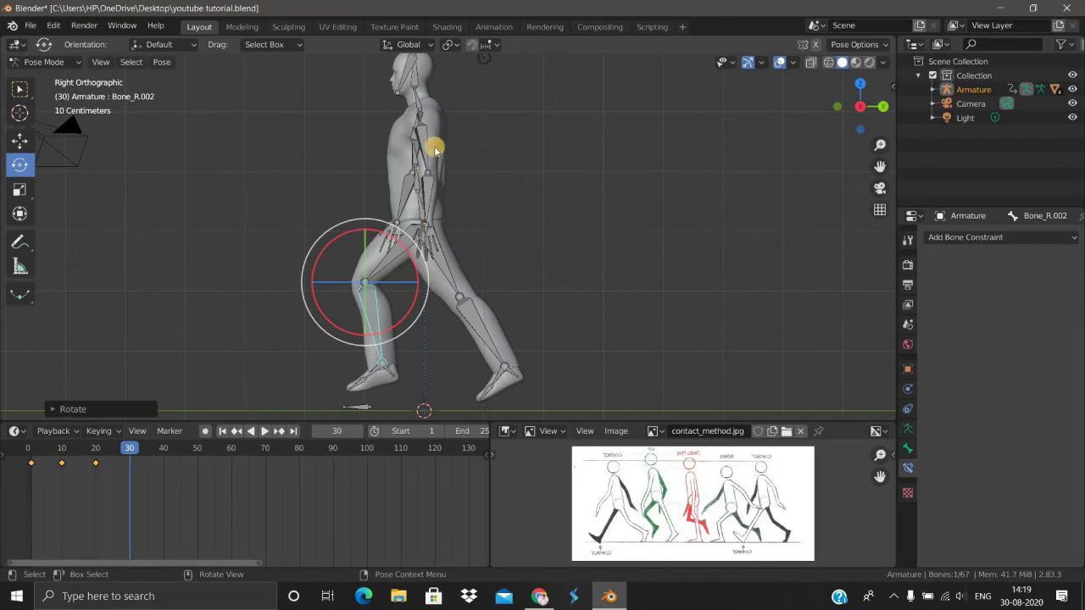
click(415, 118)
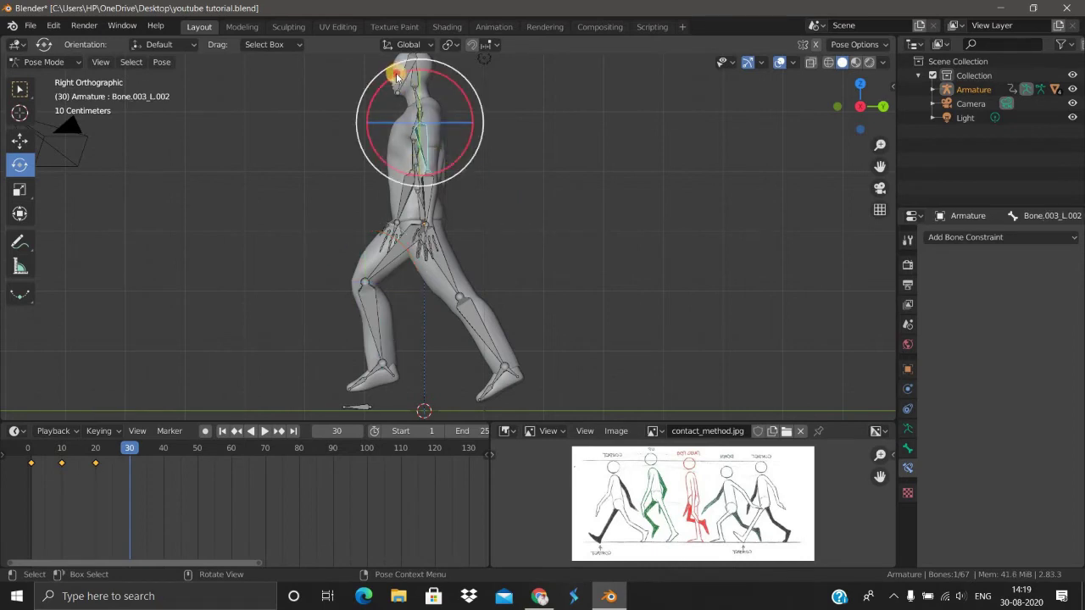
Swing the left arm backward and the right upper arm forward to match the stride
drag(402, 72, 434, 71)
click(434, 74)
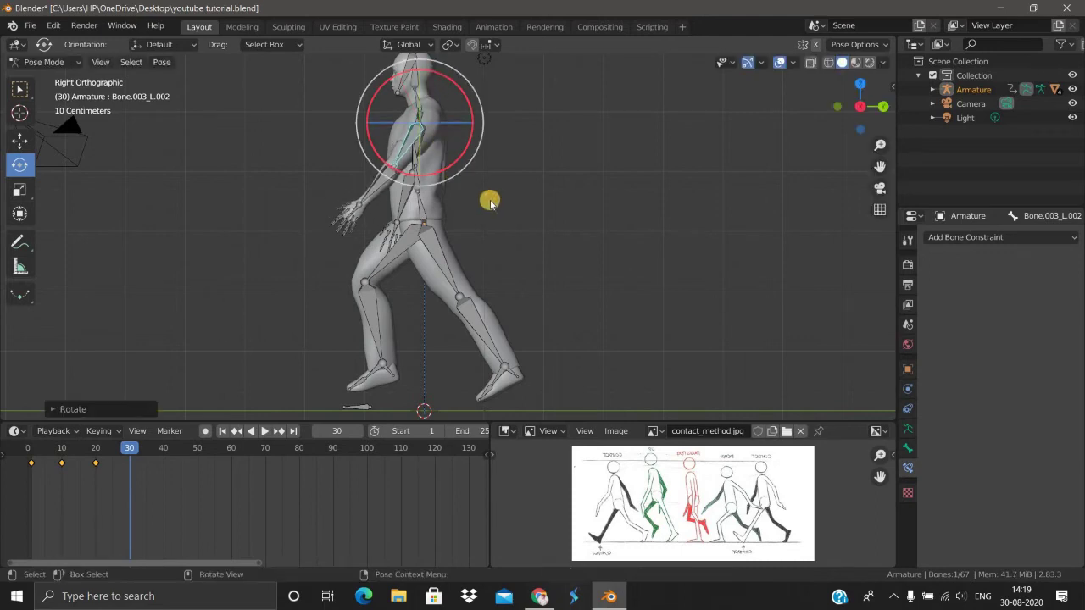
mouse_move(478, 206)
middle_down()
mouse_move(387, 182)
mouse_move(721, 153)
mouse_move(710, 127)
middle_up()
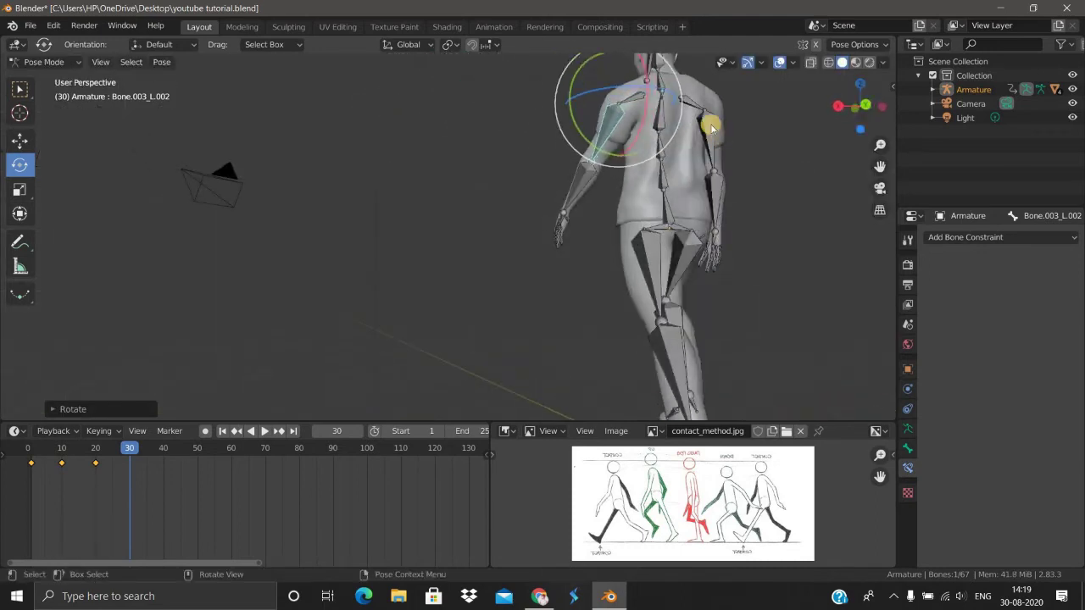
mouse_move(411, 246)
middle_down()
mouse_move(480, 264)
mouse_move(516, 150)
mouse_move(484, 90)
middle_up()
click(517, 150)
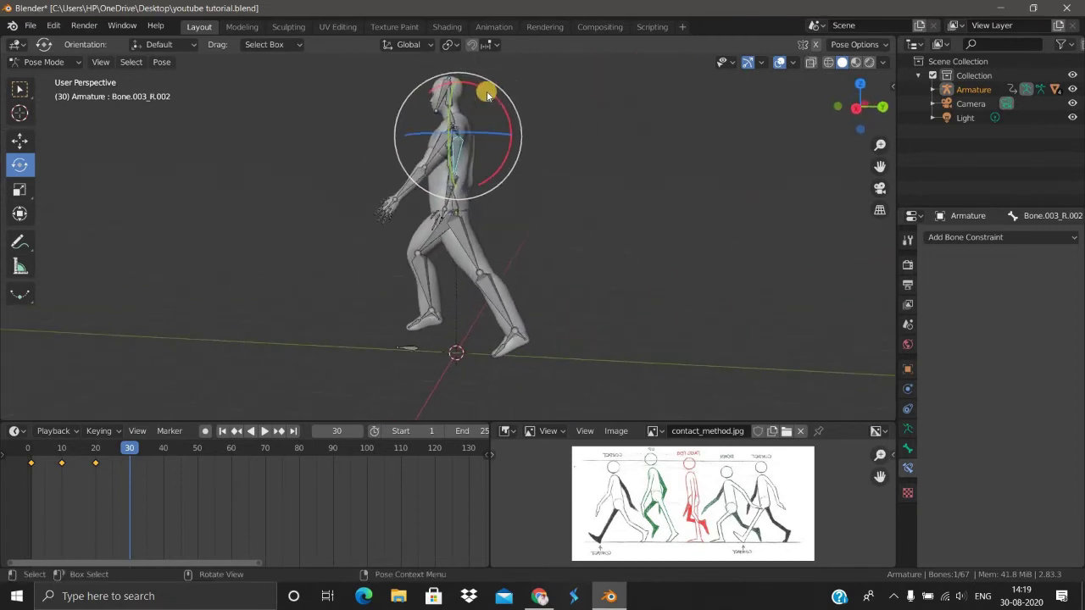
drag(479, 84, 466, 266)
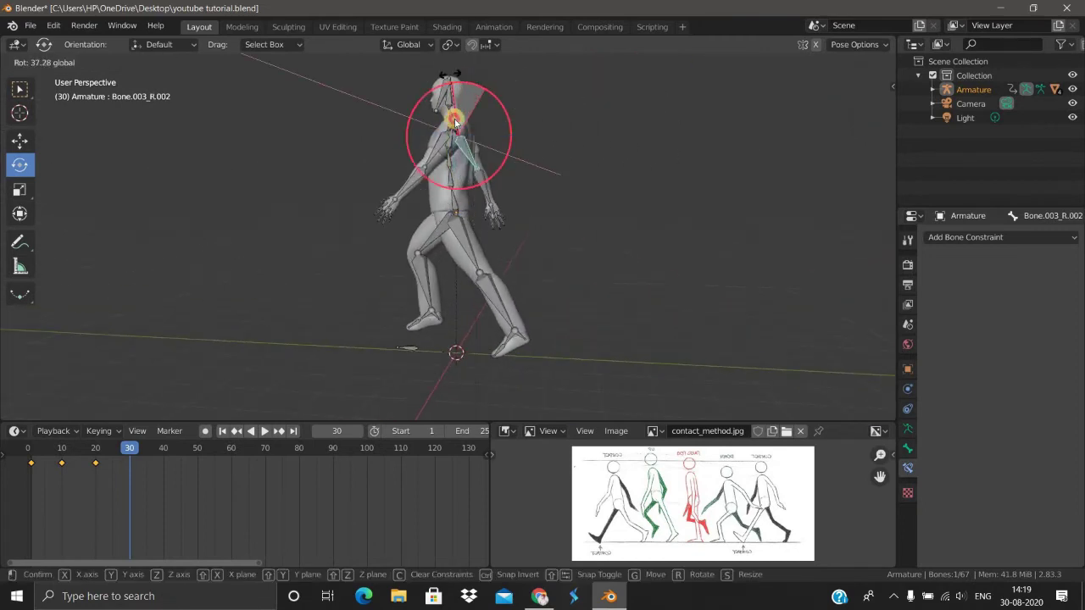
In side view, key LocRotScale on every bone at frame 30, then play the walk
key(KP_3)
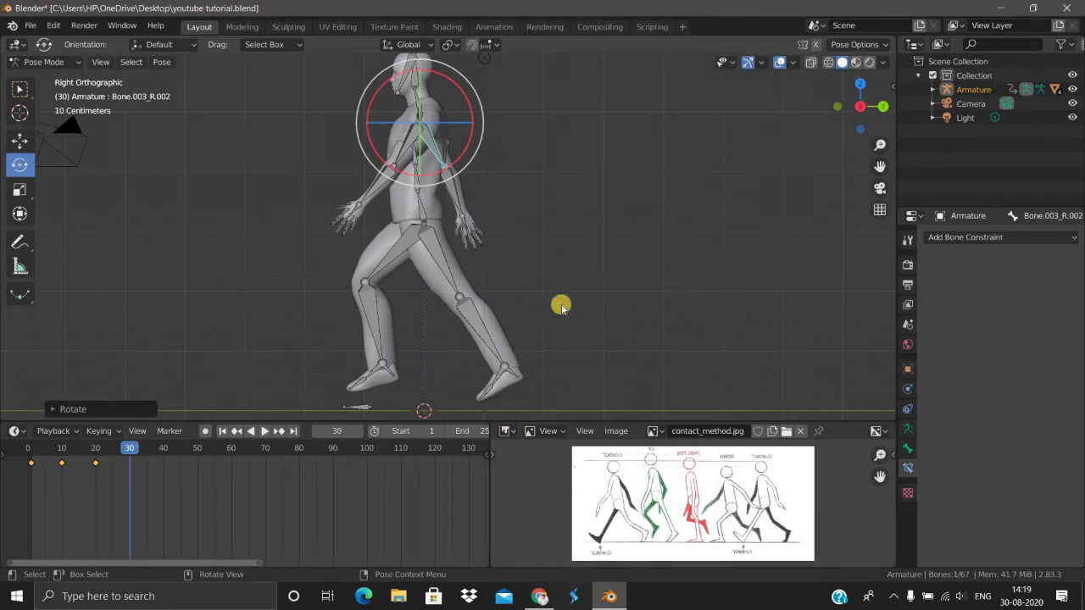
scroll(563, 284, down, 2)
key(a)
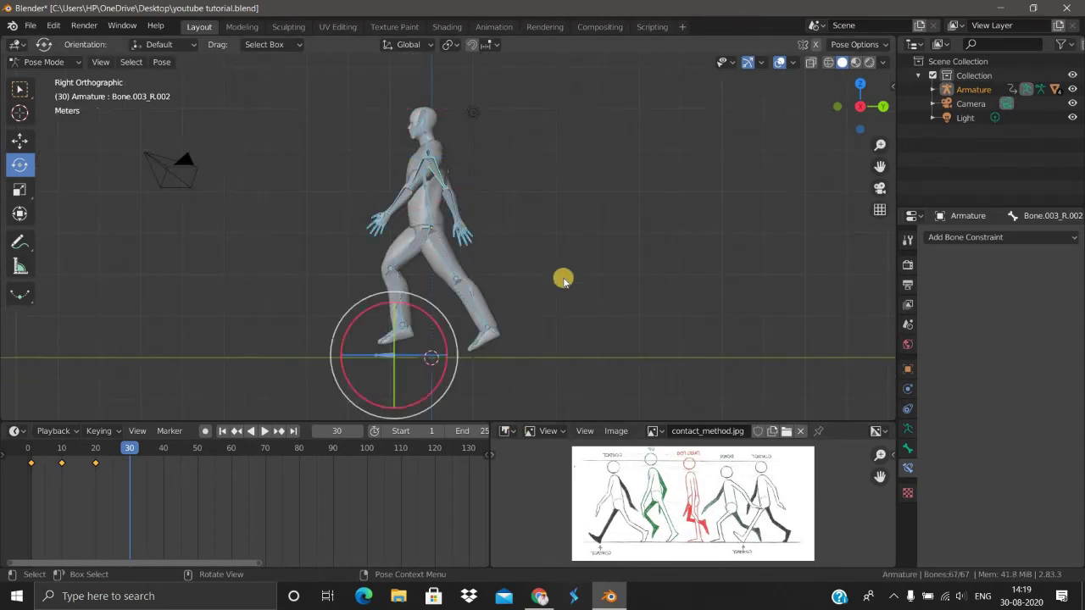
key(i)
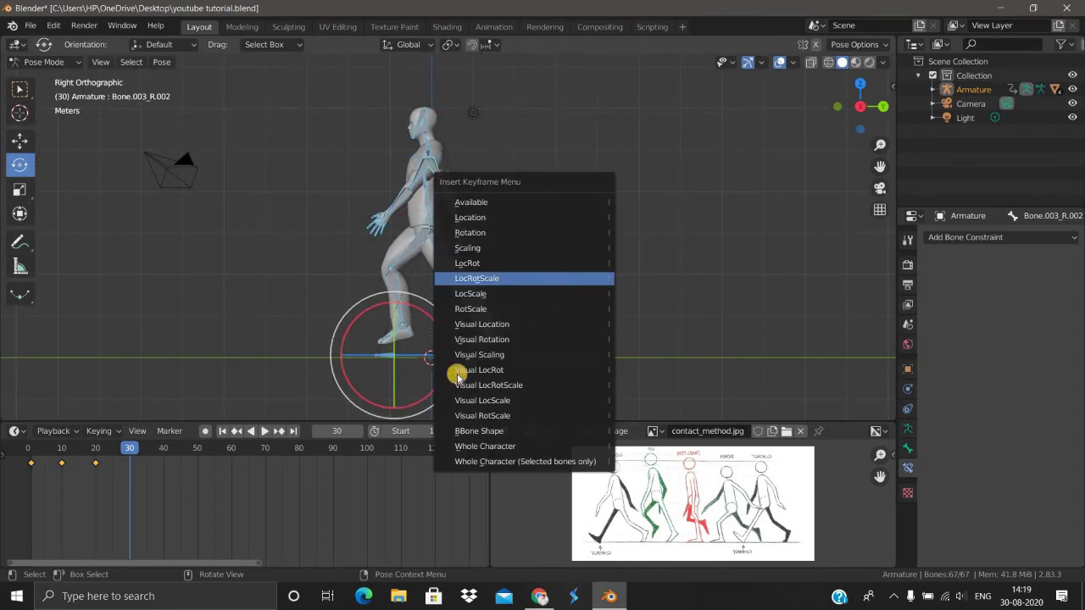
click(460, 368)
key(space)
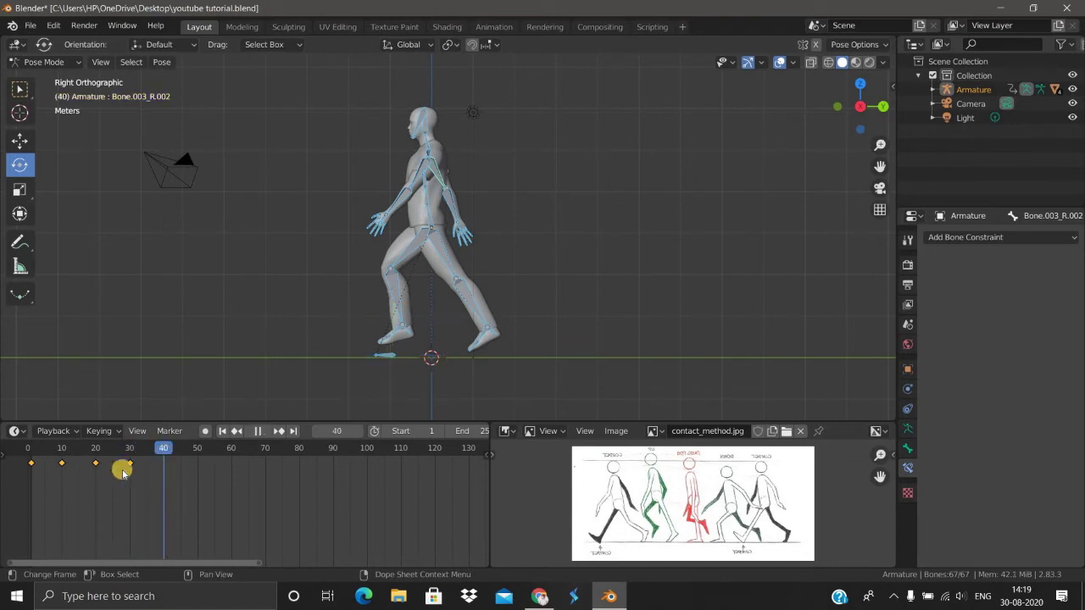
Go back to frame 1 and copy the starting contact pose
key(space)
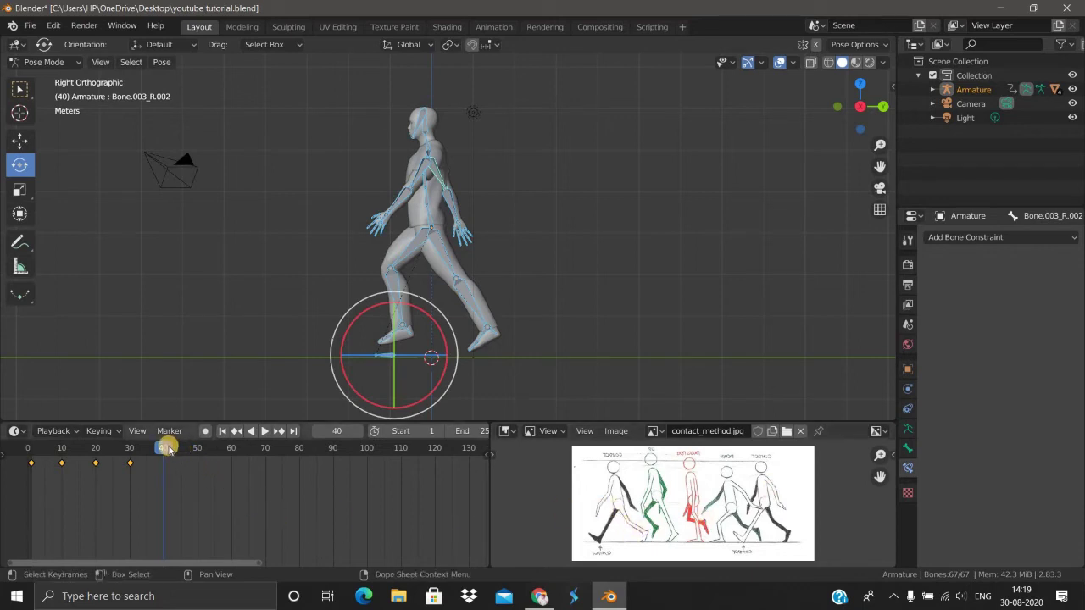
key(space)
drag(104, 451, 31, 446)
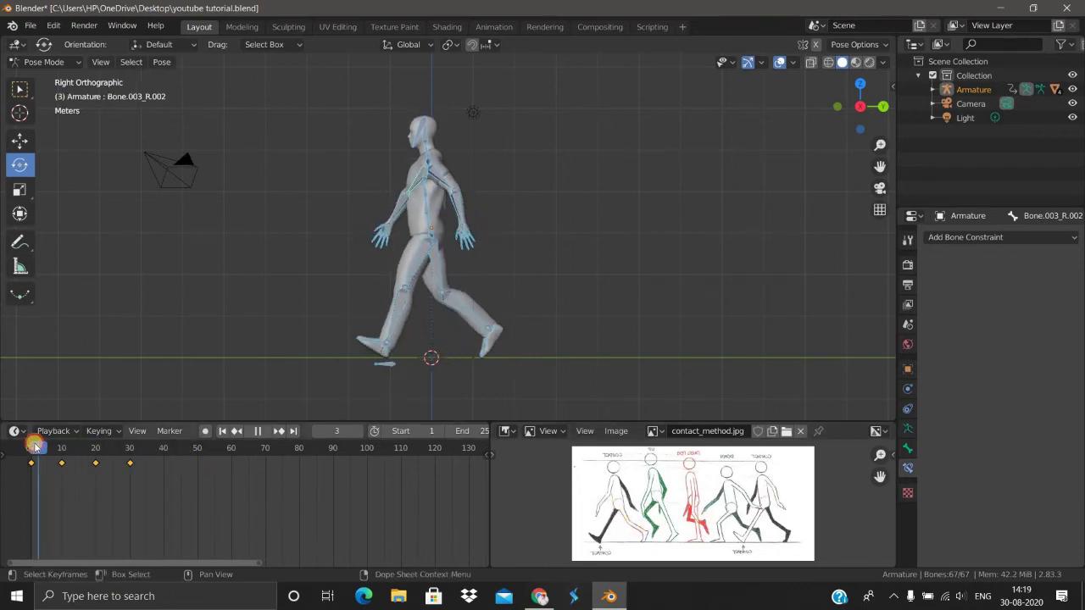
key(space)
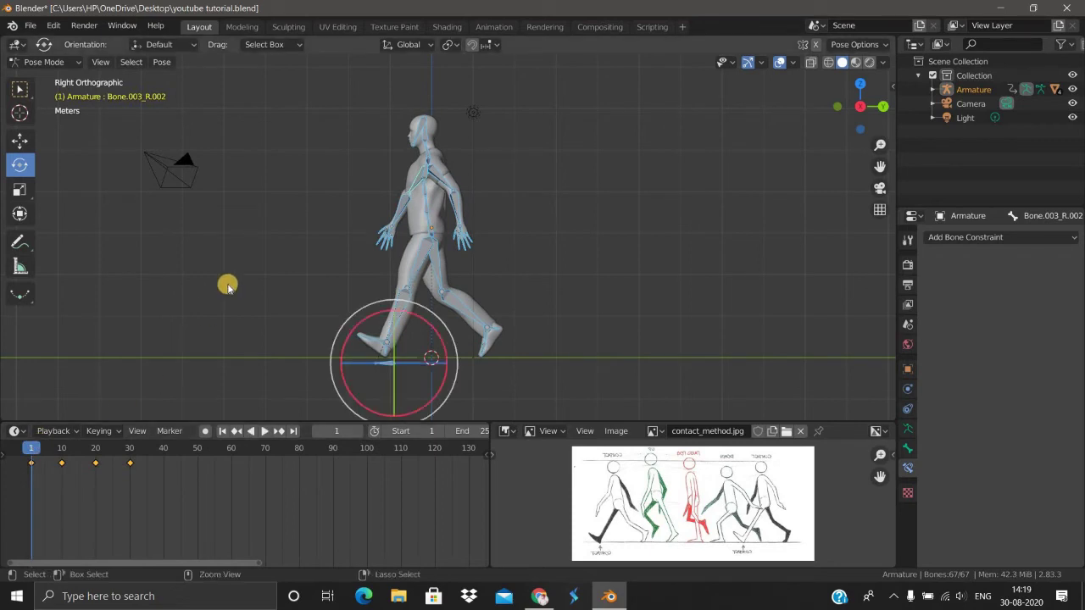
key(ctrl+c)
Paste the starting pose at frame 40, key it with LocRotScale, and rewind
key(space)
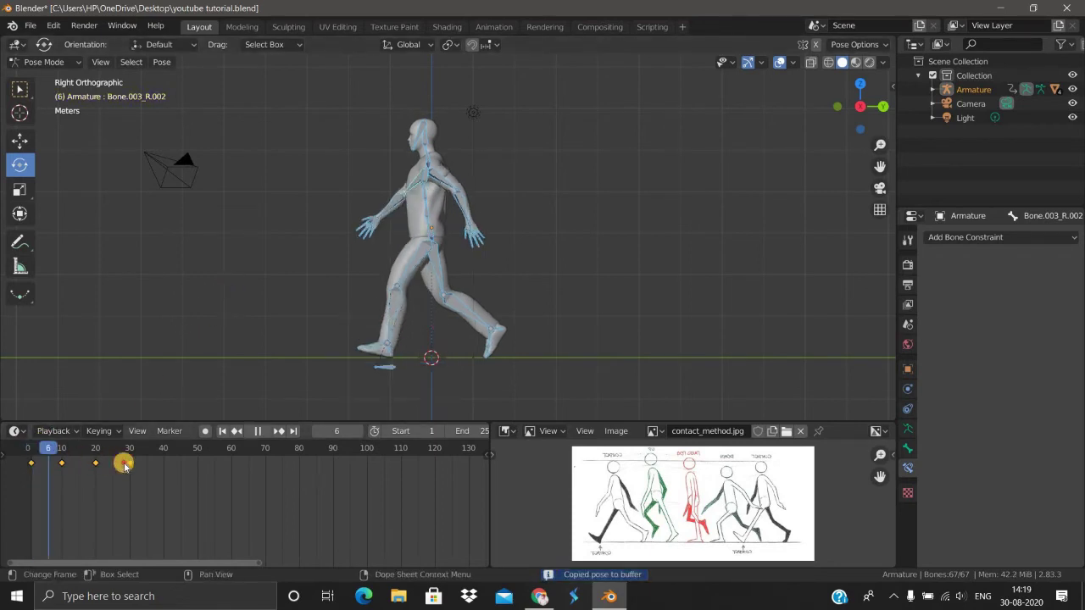
drag(156, 468, 163, 472)
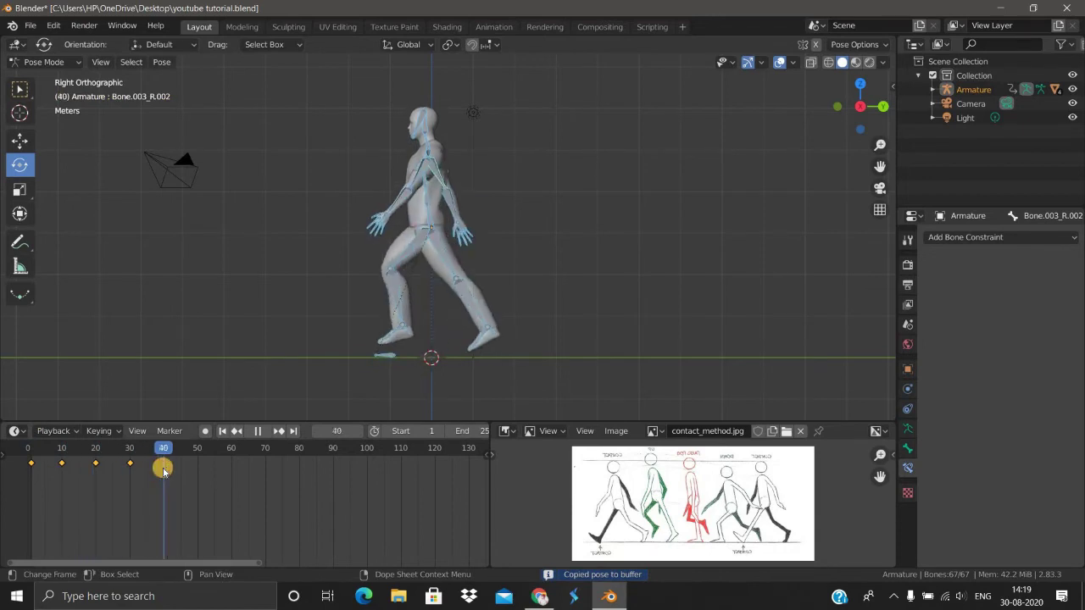
key(space)
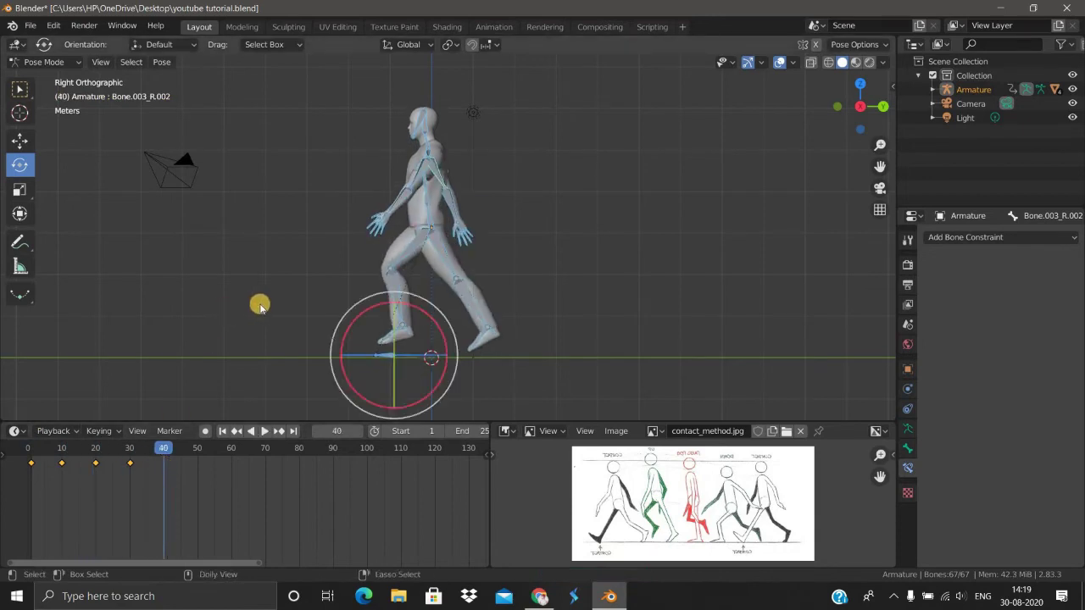
key(ctrl+v)
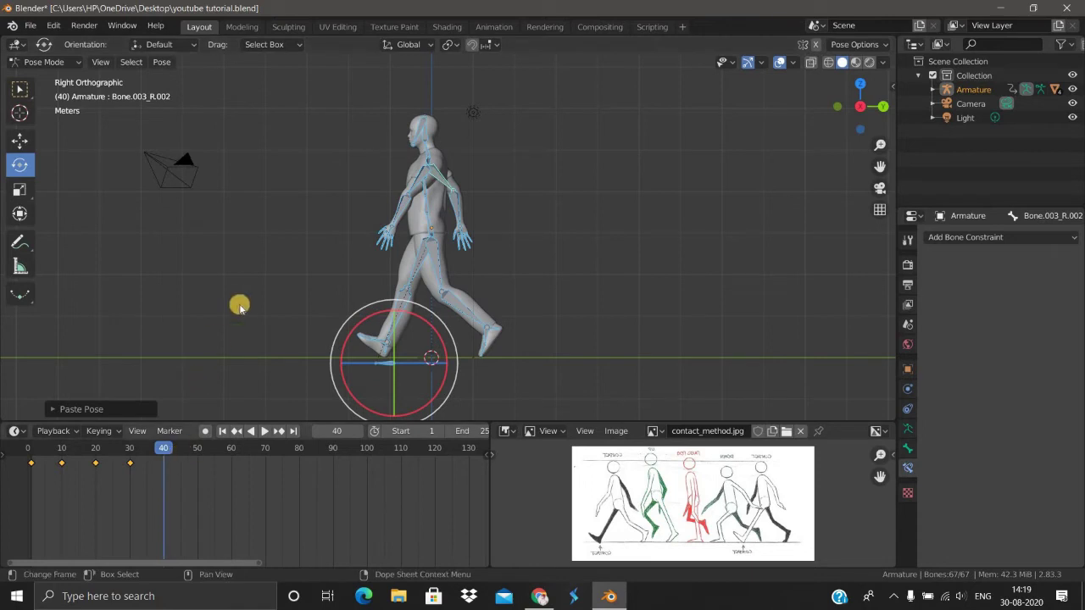
key(i)
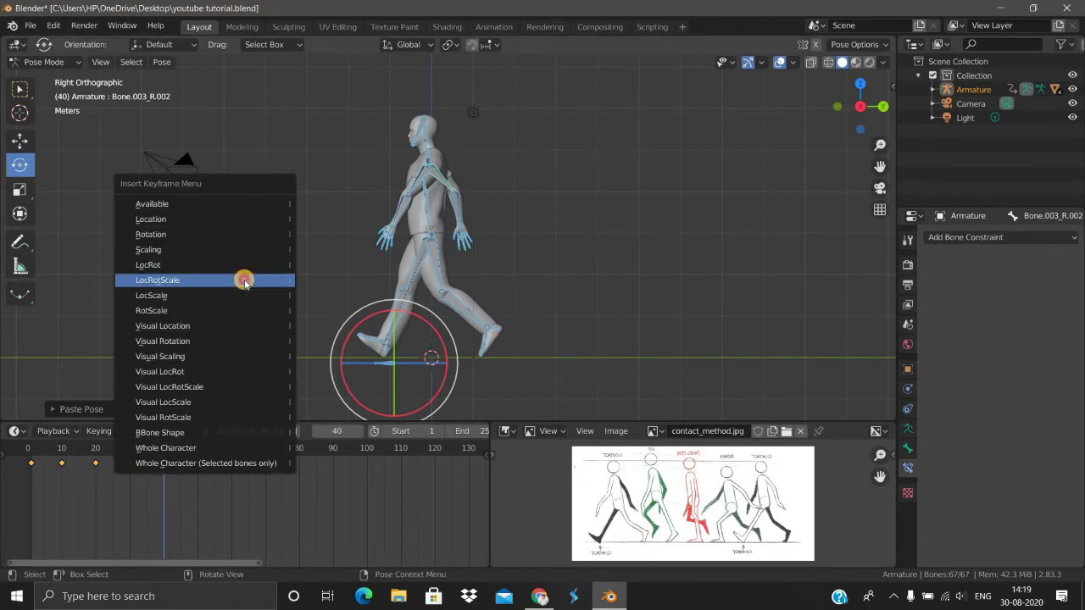
click(244, 280)
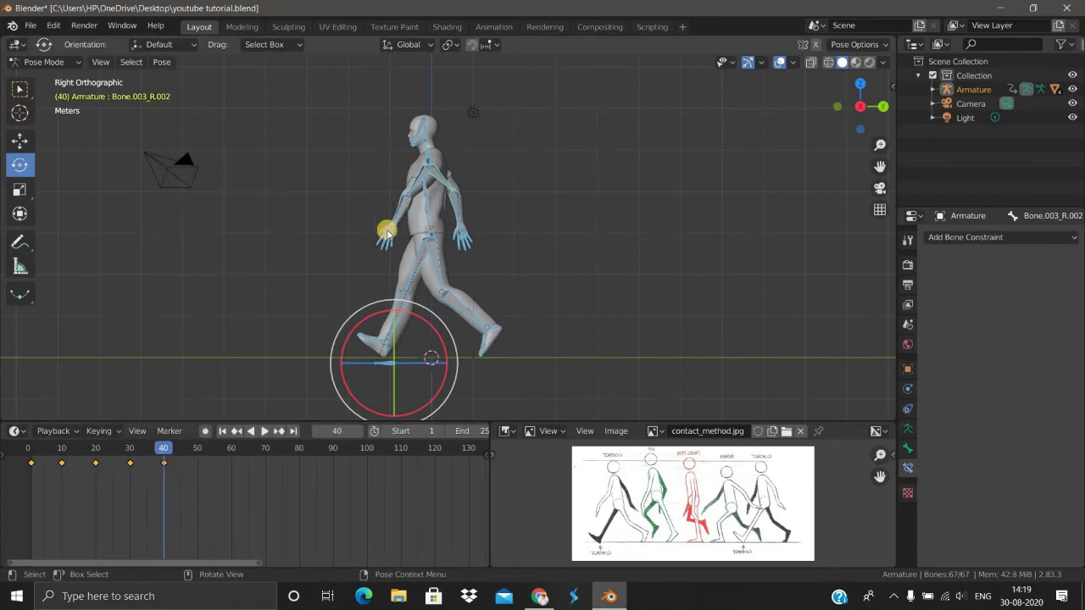
click(221, 432)
click(262, 433)
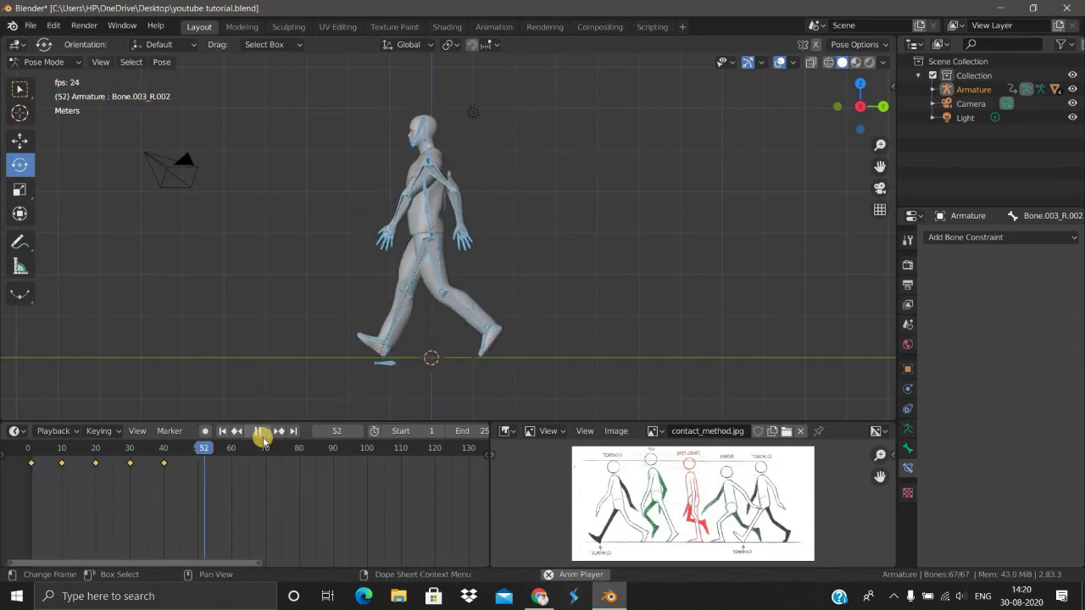
key(space)
key(shift+Left)
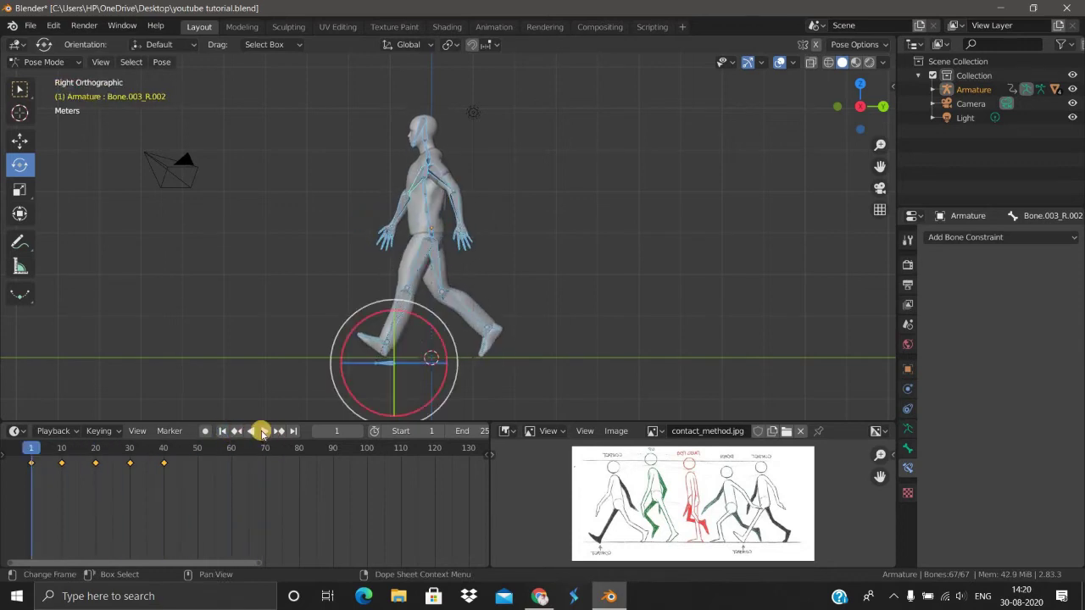
click(262, 431)
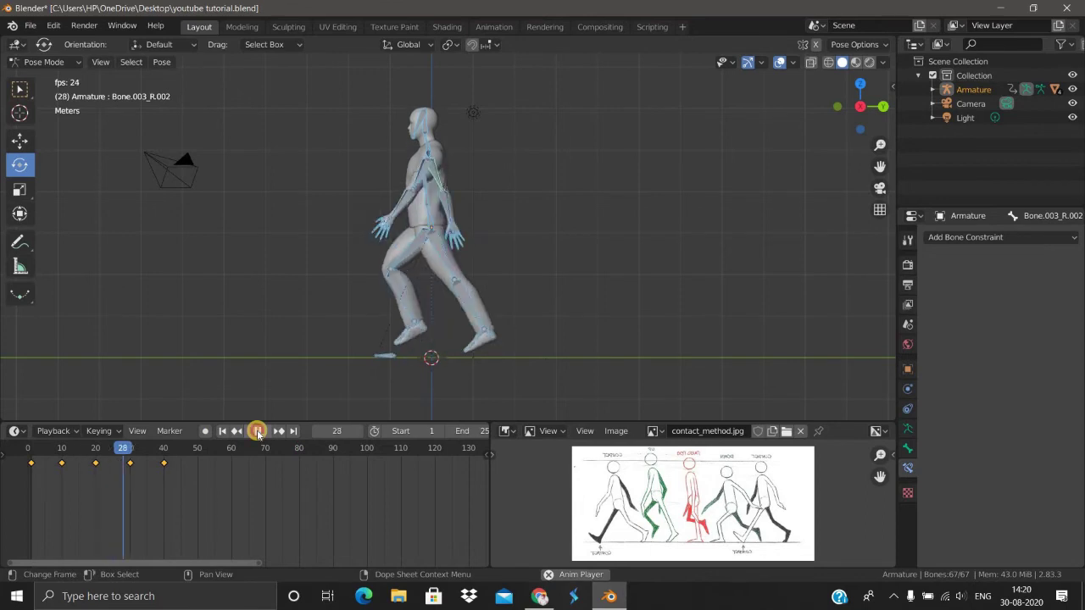
click(258, 431)
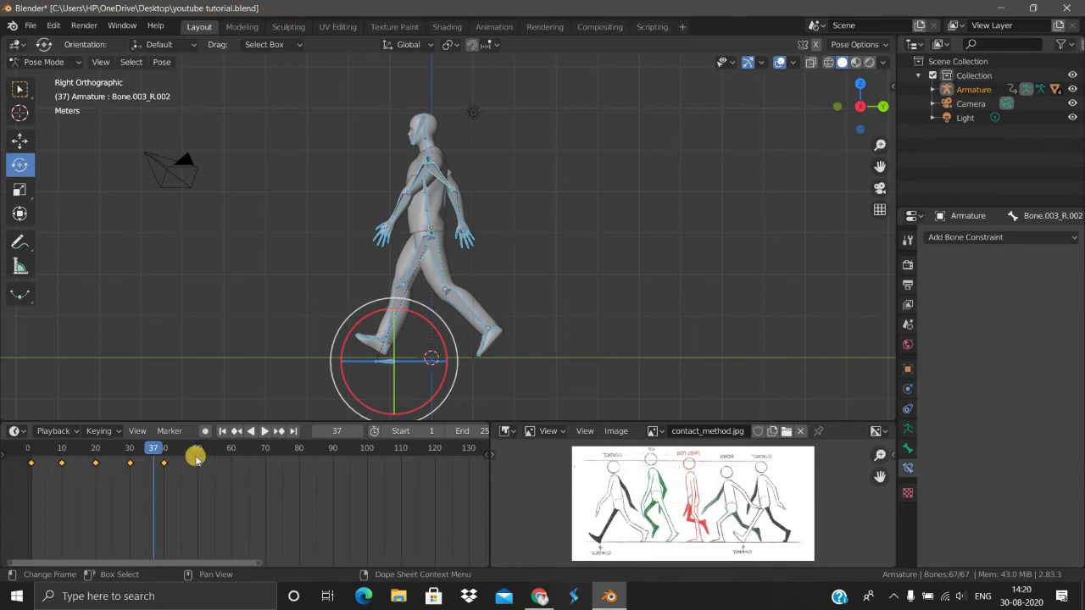
Copy the character's stride pose at frame 10
drag(119, 450, 62, 449)
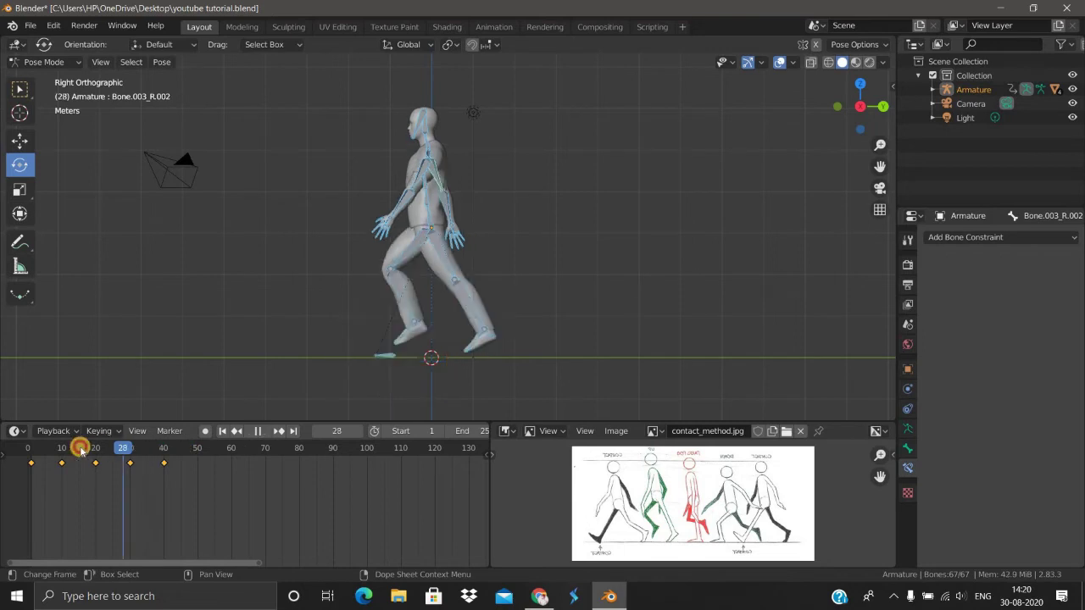
key(space)
key(Escape)
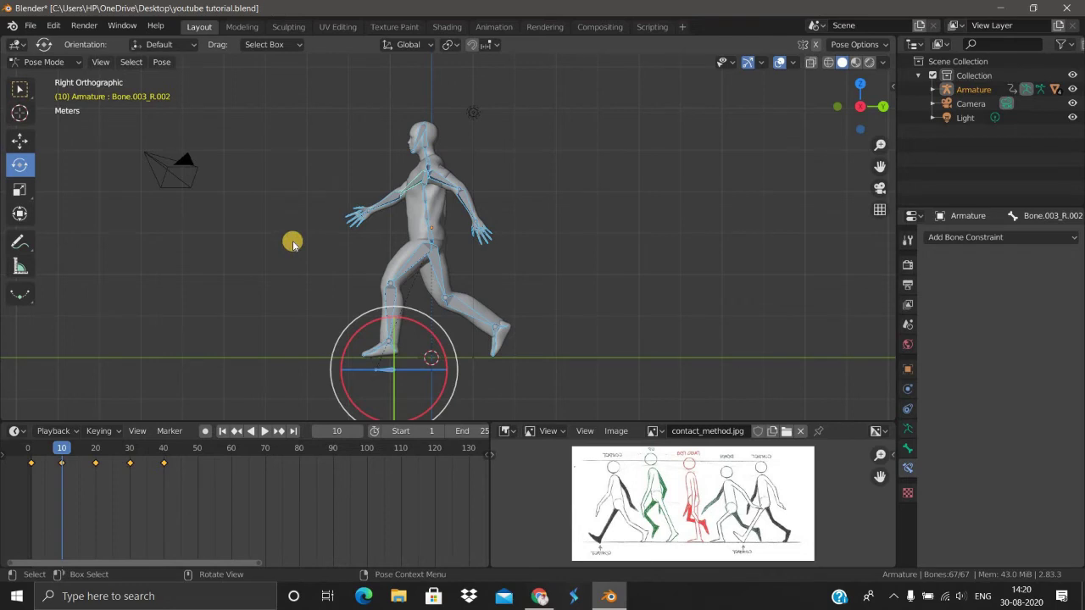
key(ctrl+c)
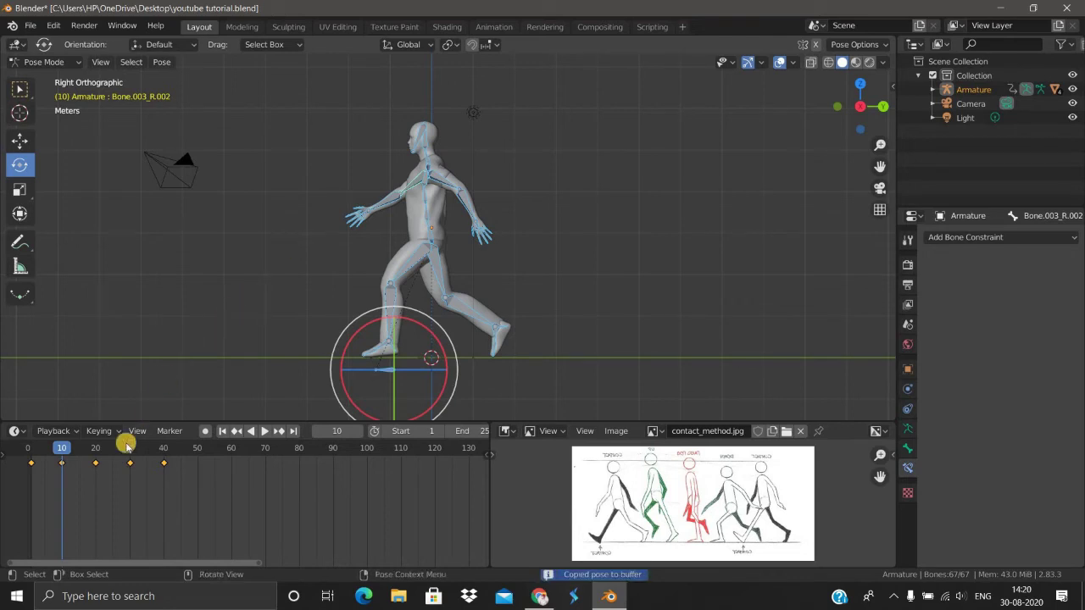
Paste the frame-10 pose mirrored at frame 50, key it with LocRotScale, and review playback
key(space)
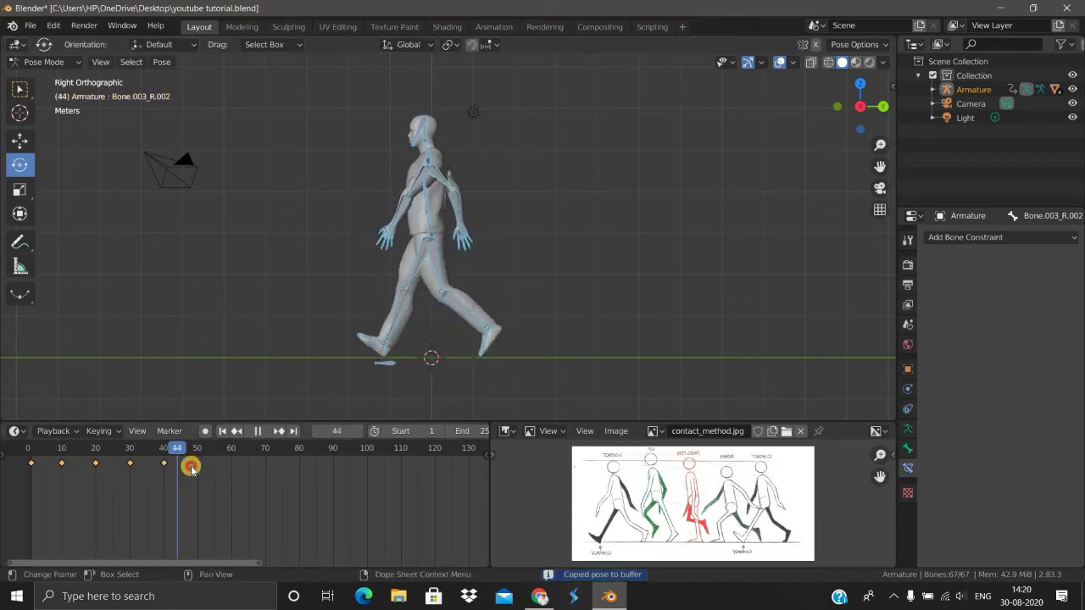
key(space)
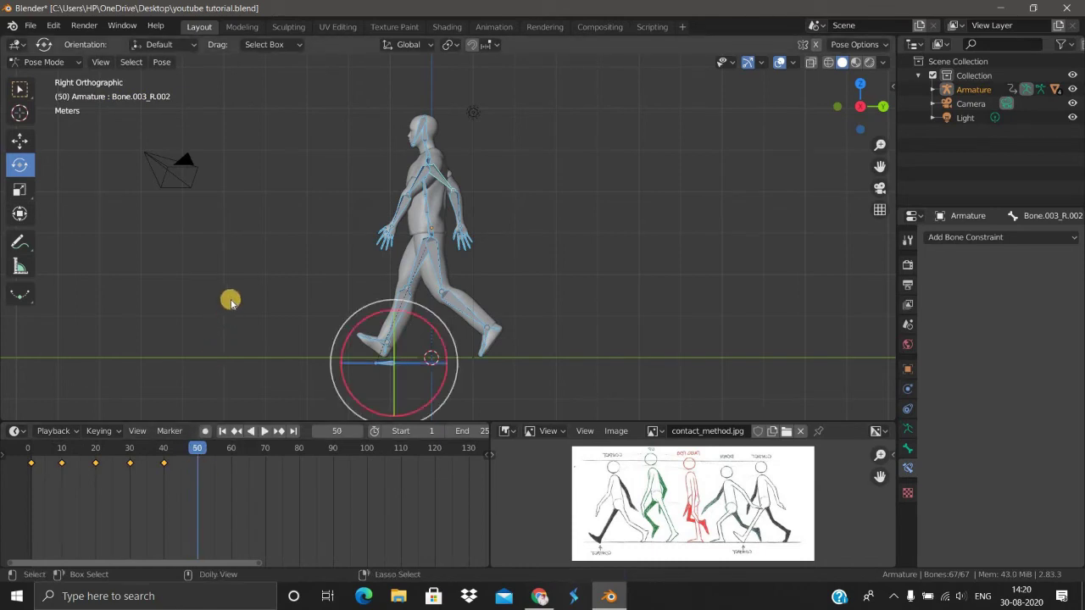
key(ctrl+shift+v)
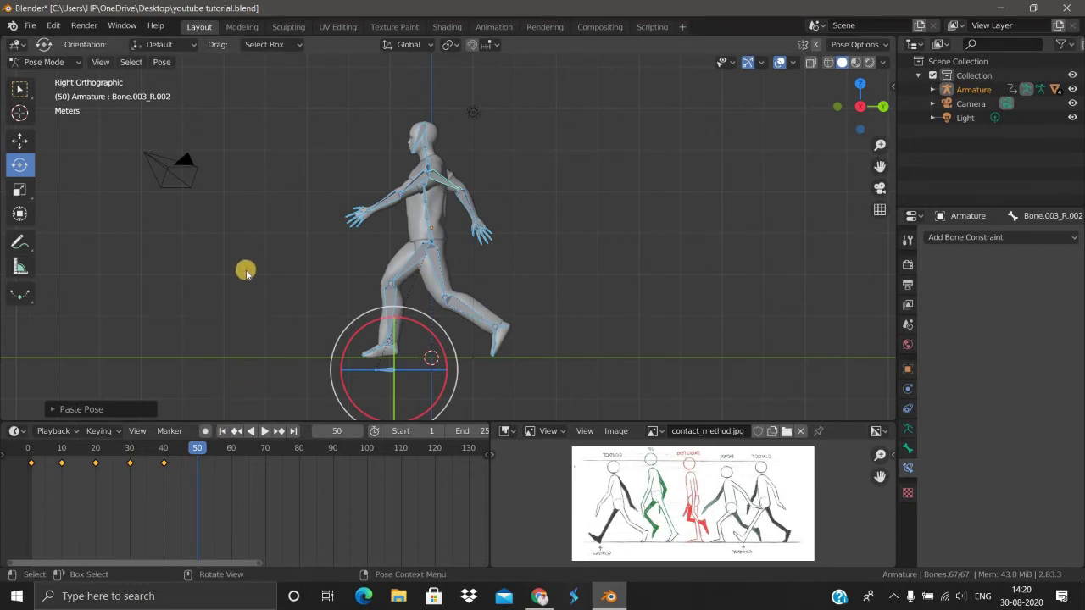
key(i)
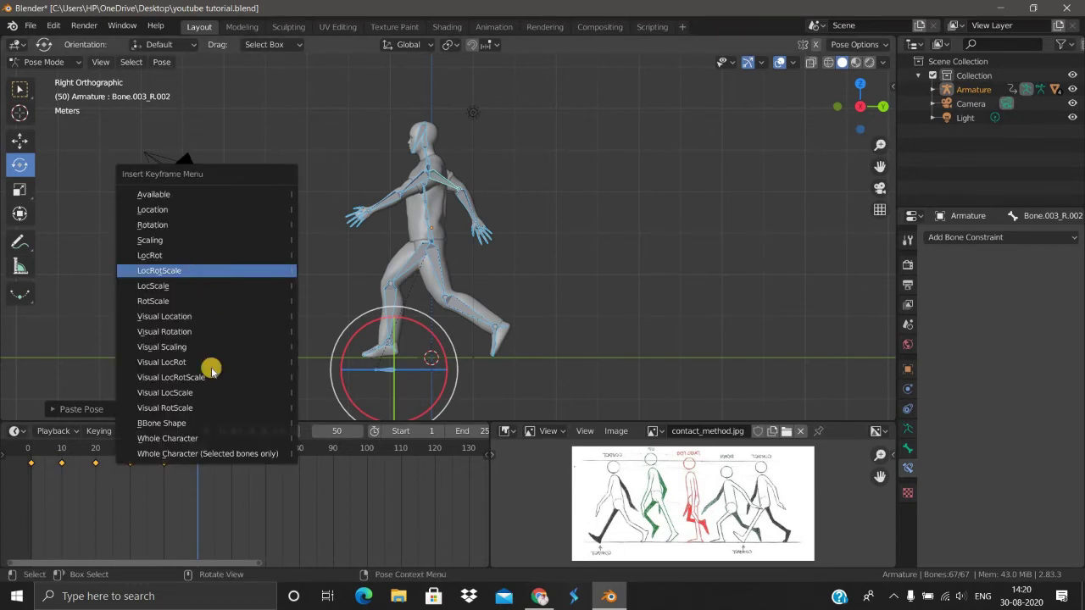
click(212, 371)
key(space)
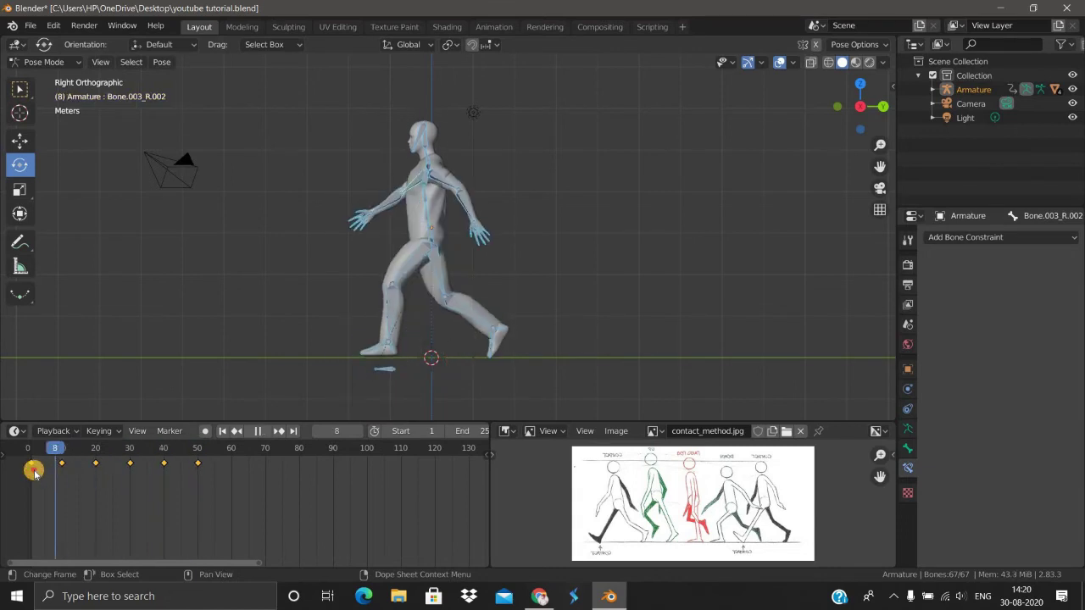
click(258, 433)
click(259, 432)
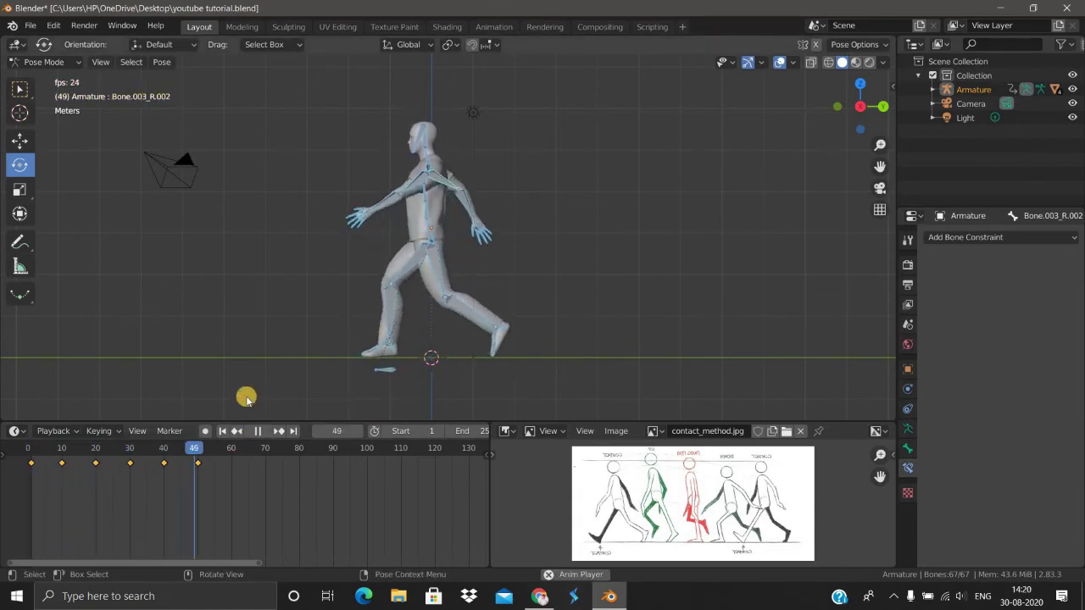
click(257, 433)
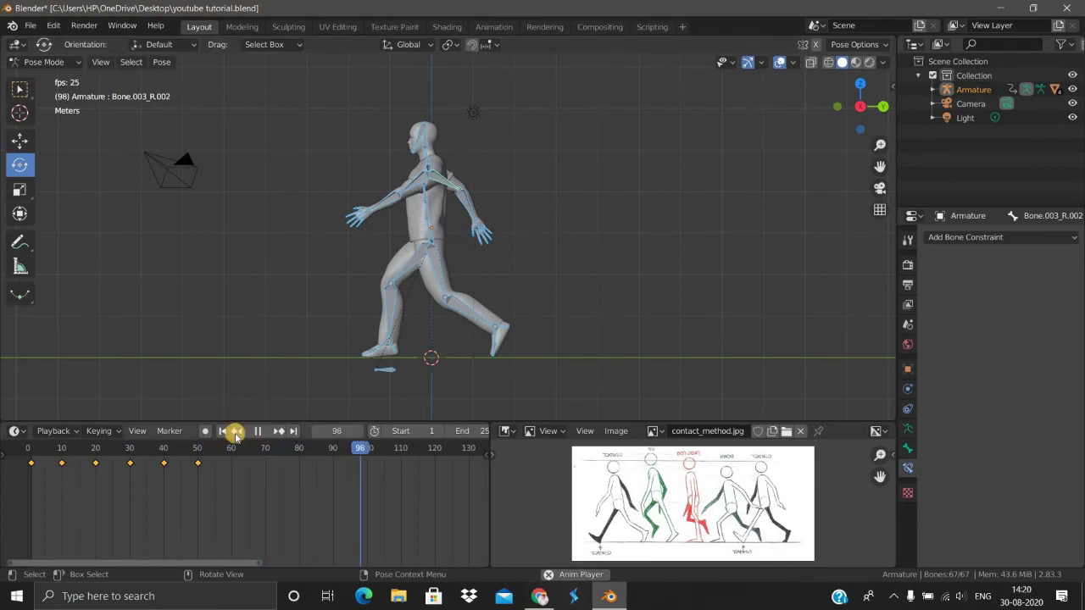
click(34, 449)
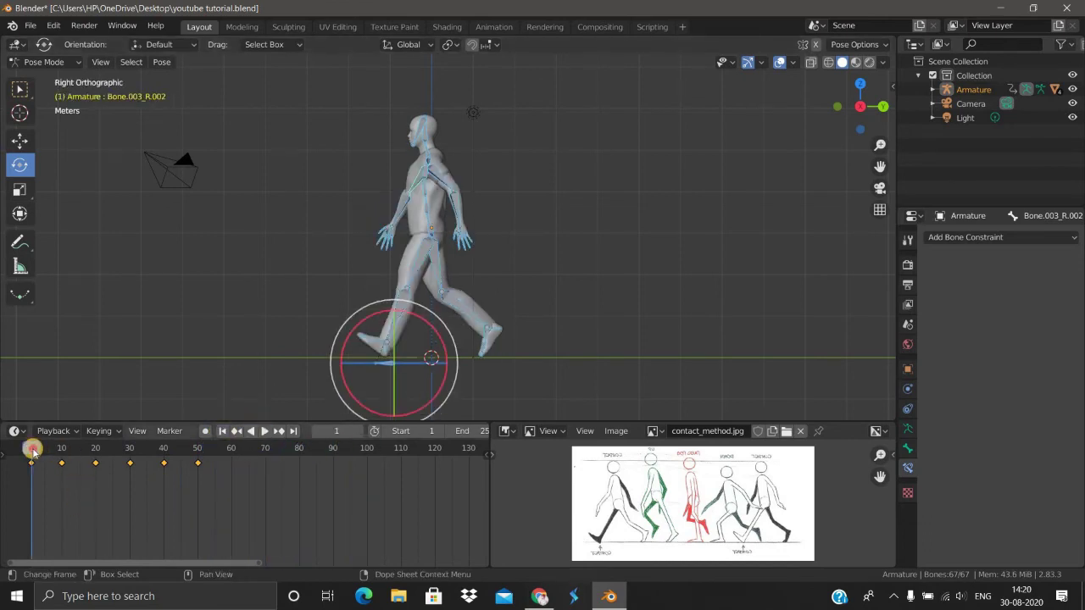
key(space)
drag(94, 454, 95, 454)
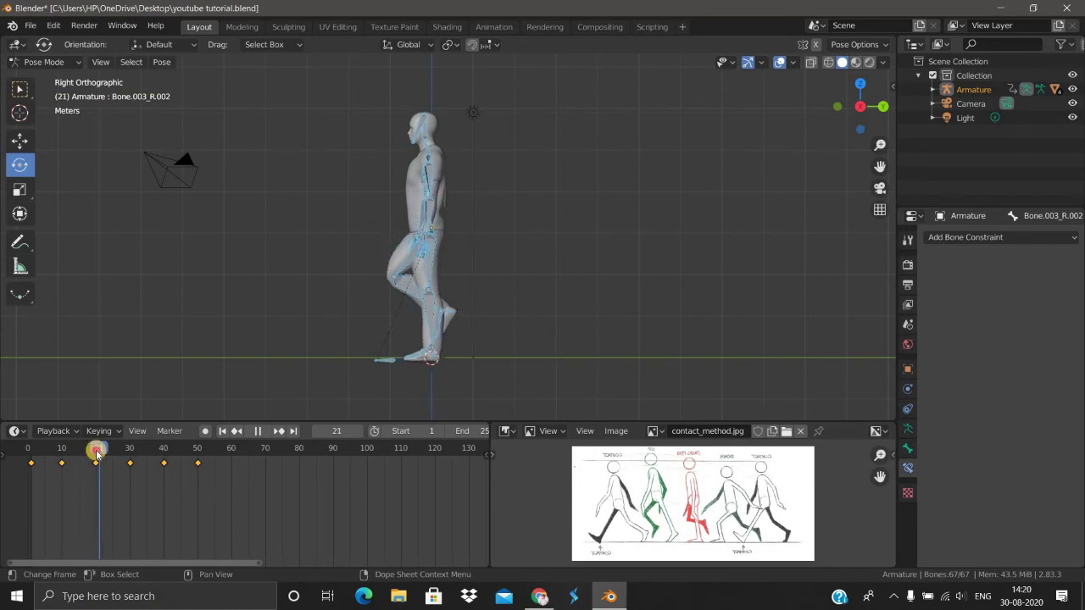
Copy the frame-20 pose and key it with LocRotScale at frame 60
key(space)
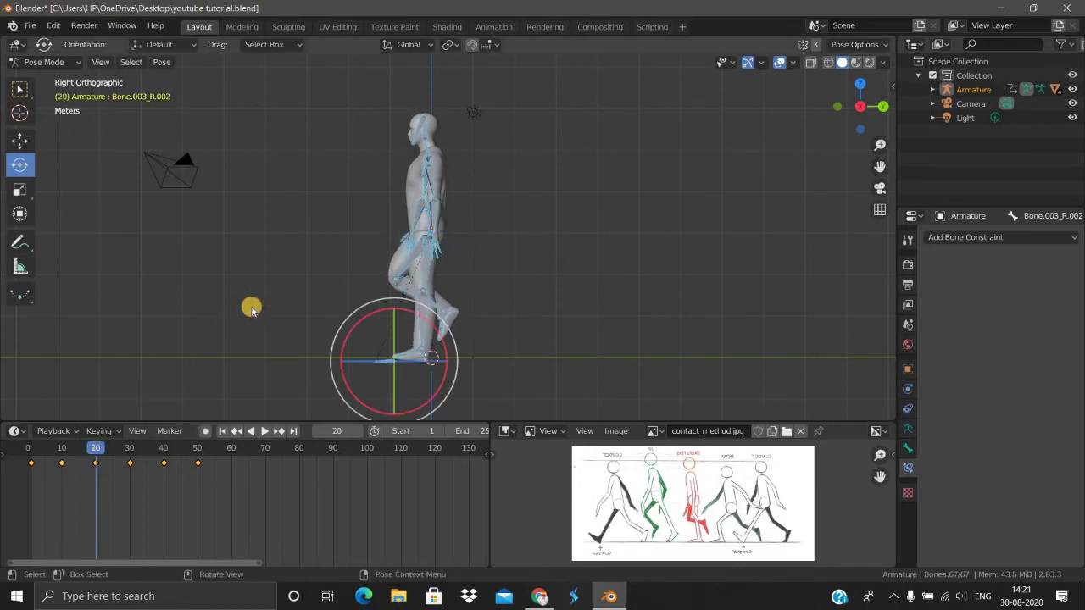
key(ctrl+c)
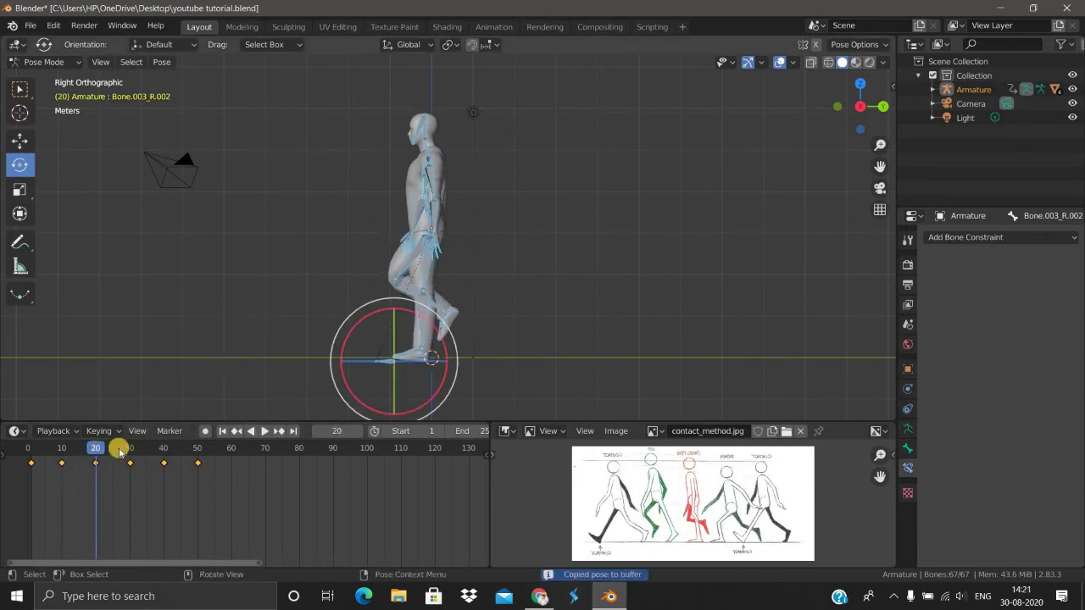
key(space)
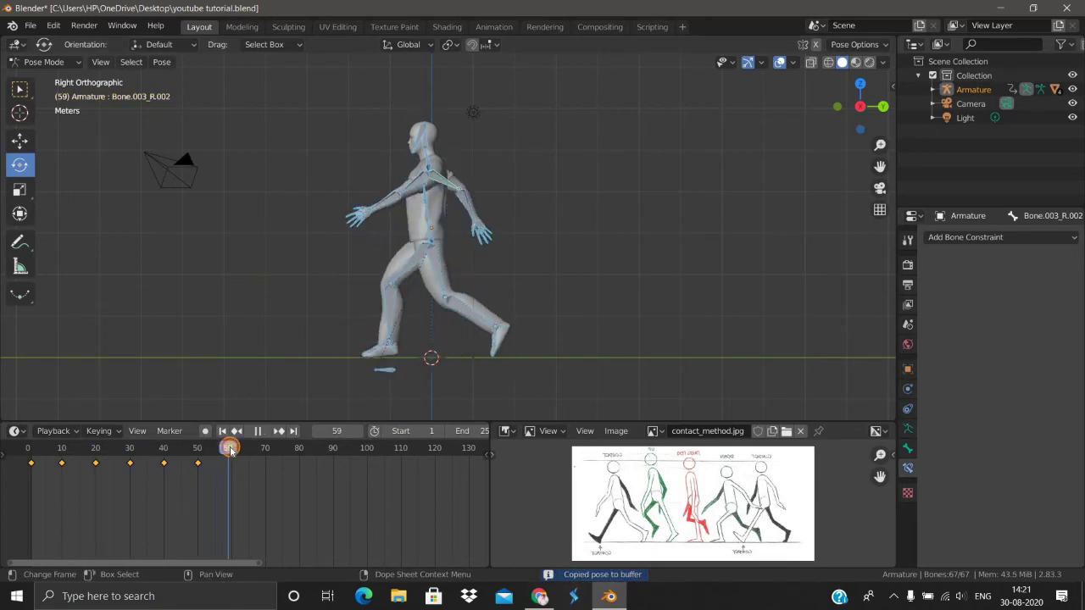
key(space)
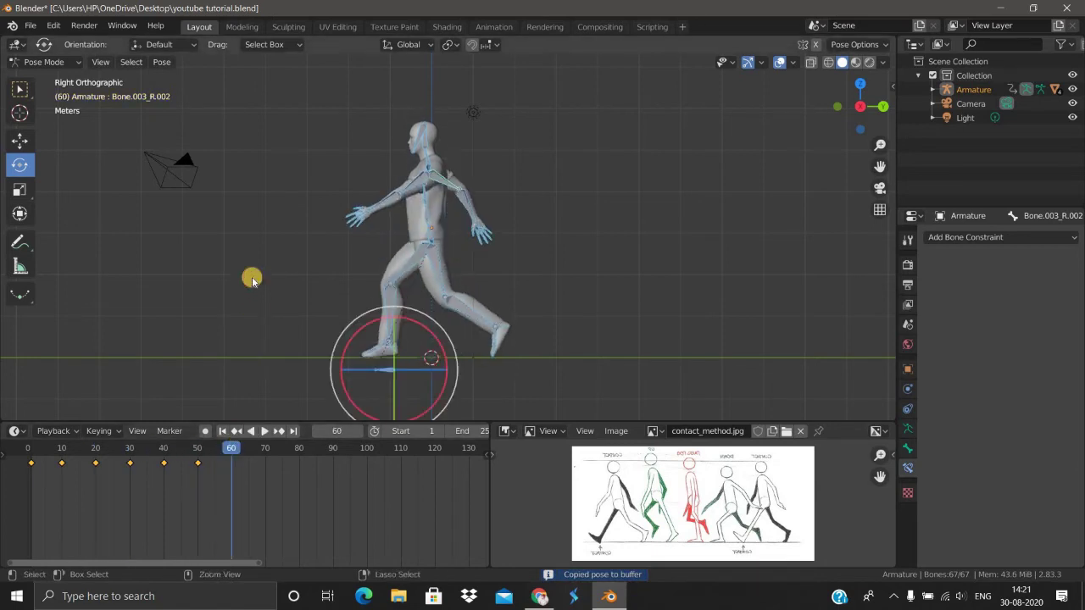
key(ctrl+v)
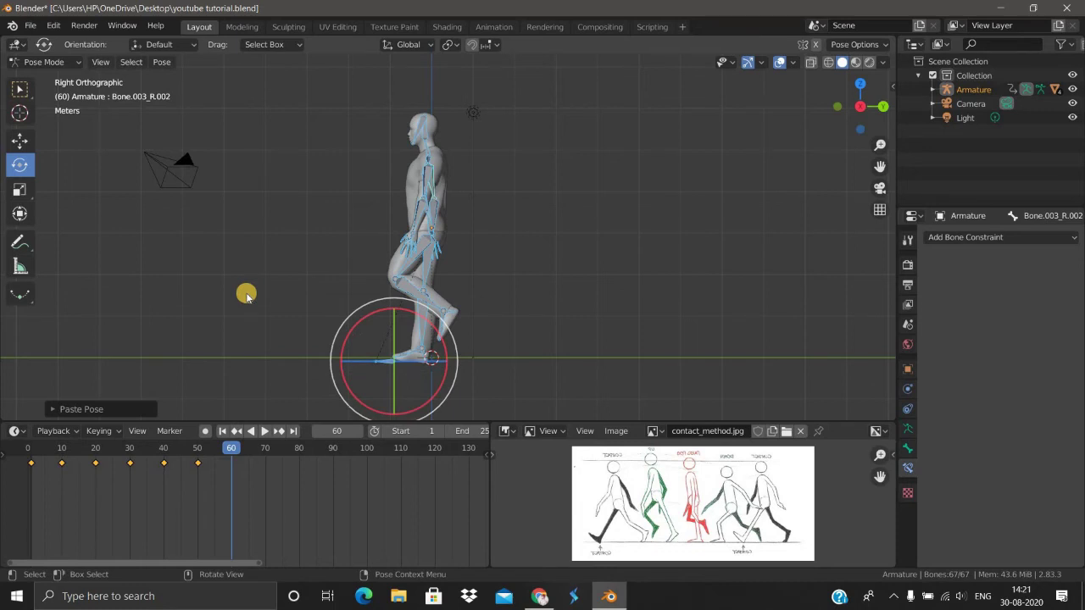
key(i)
click(225, 477)
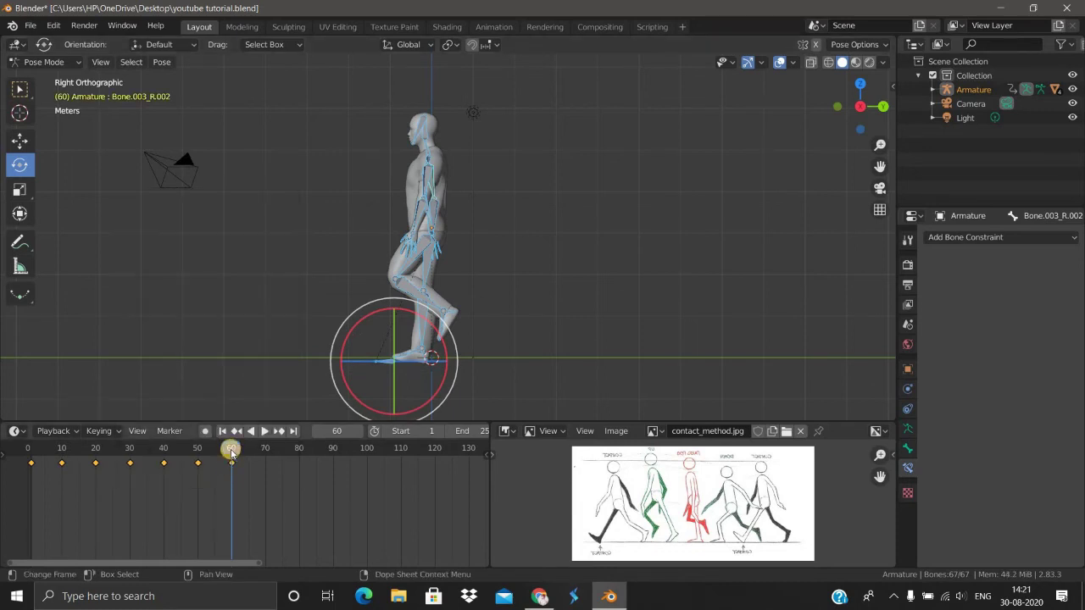
Copy the frame-30 pose, paste it flipped at frame 70, and keyframe it
drag(223, 451, 132, 464)
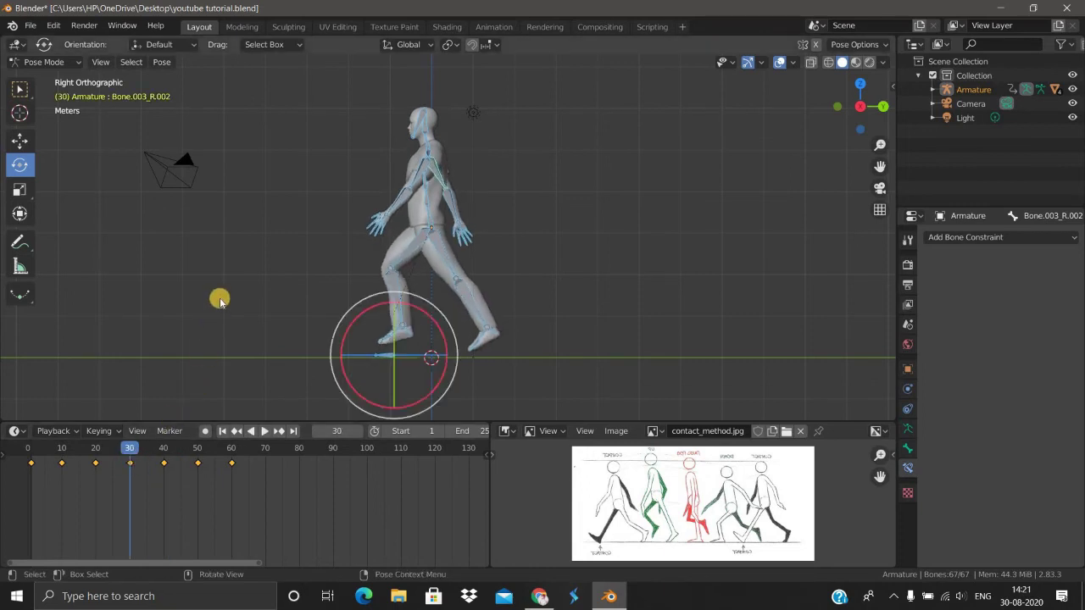
key(ctrl+c)
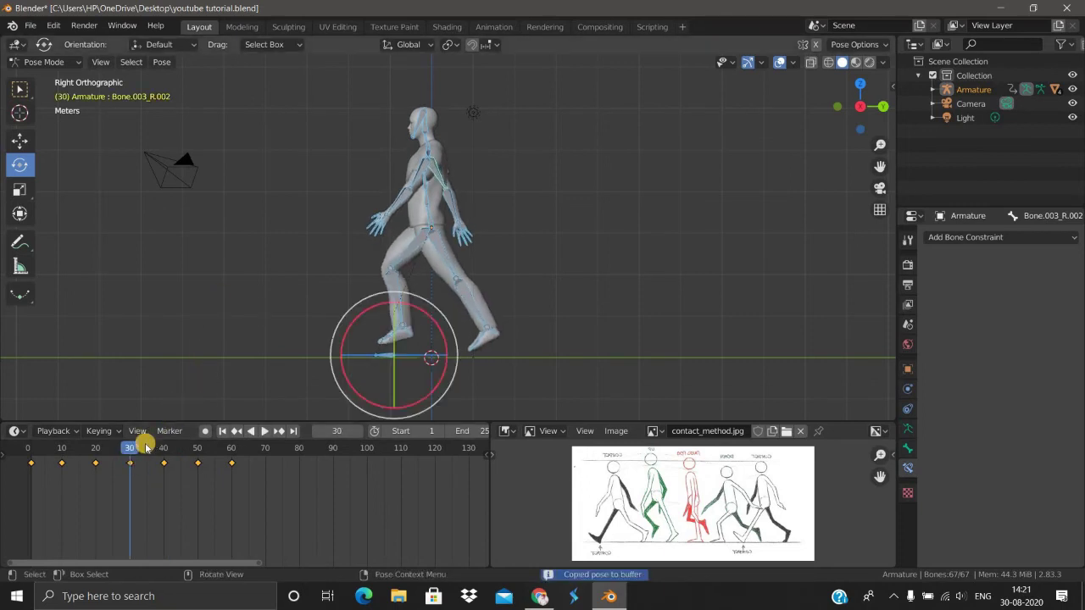
drag(212, 456, 265, 458)
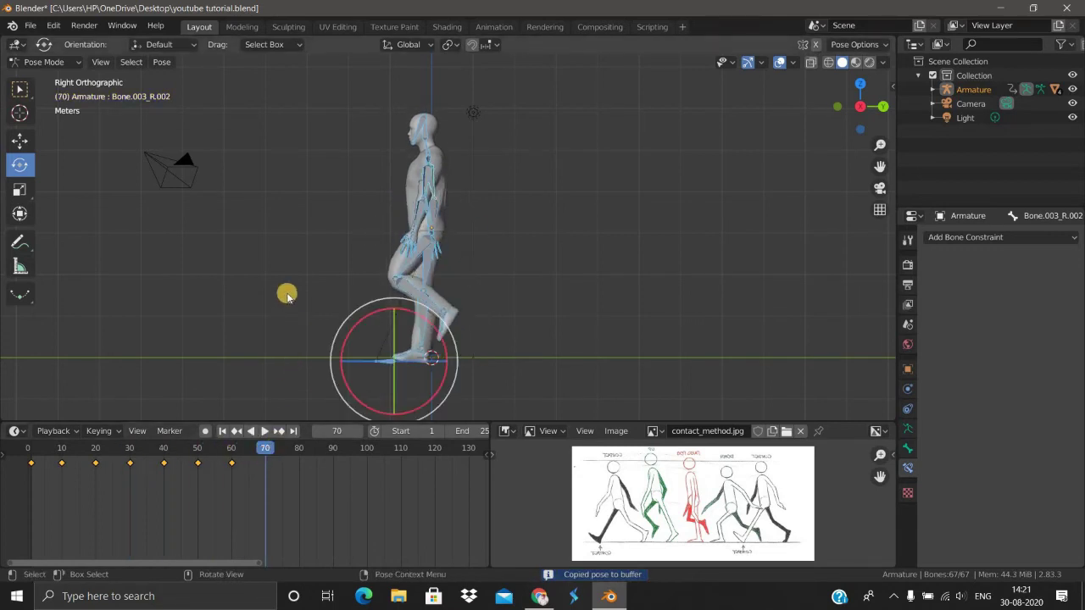
key(ctrl+shift+v)
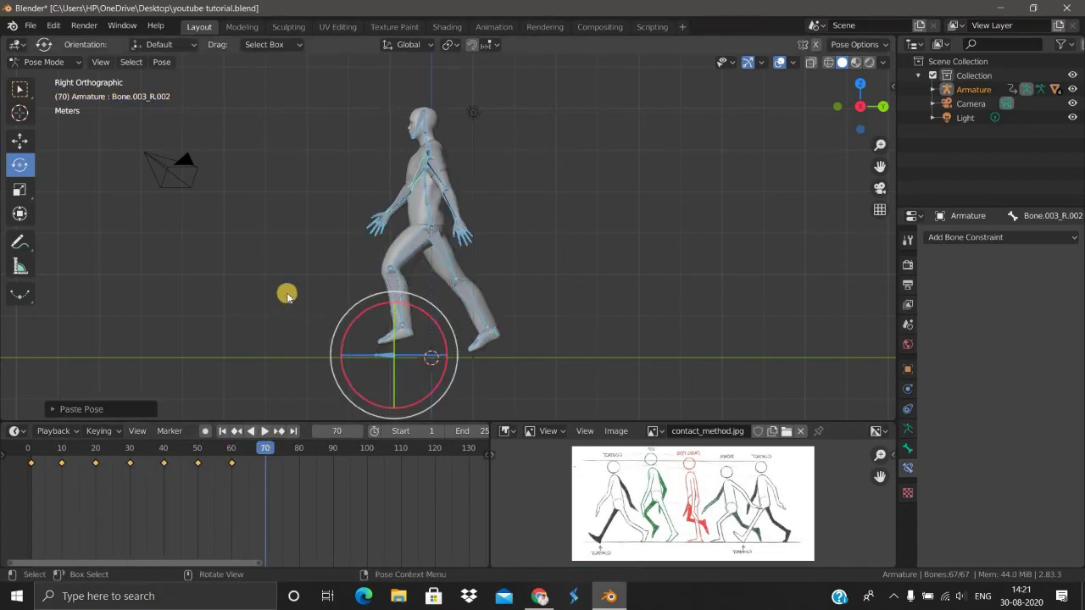
key(i)
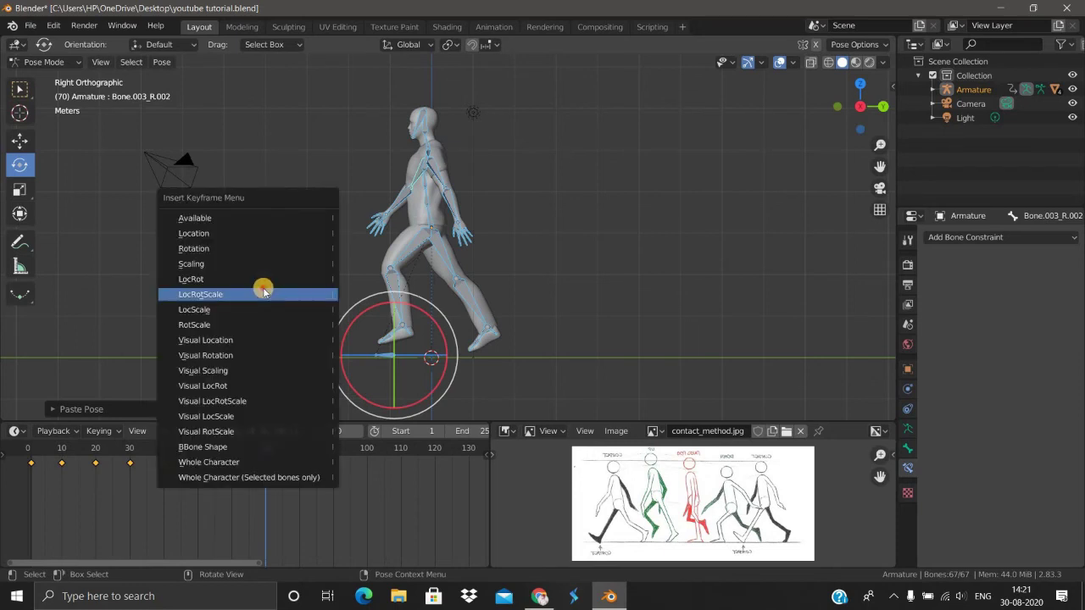
key(Return)
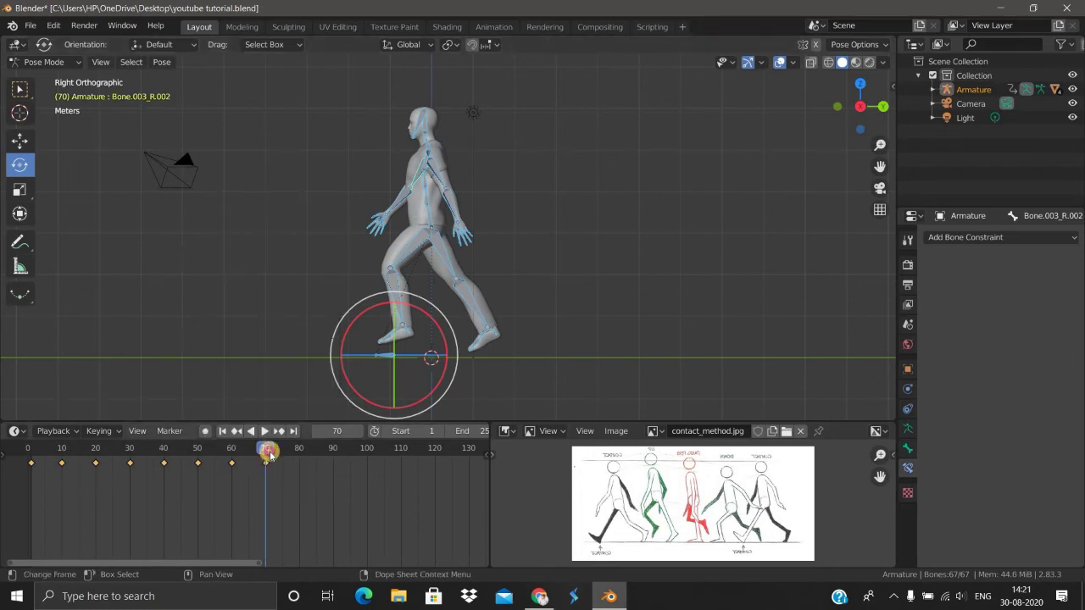
Copy the frame-1 pose, paste and key it with LocRotScale at frame 80, then rewind
drag(268, 452, 291, 450)
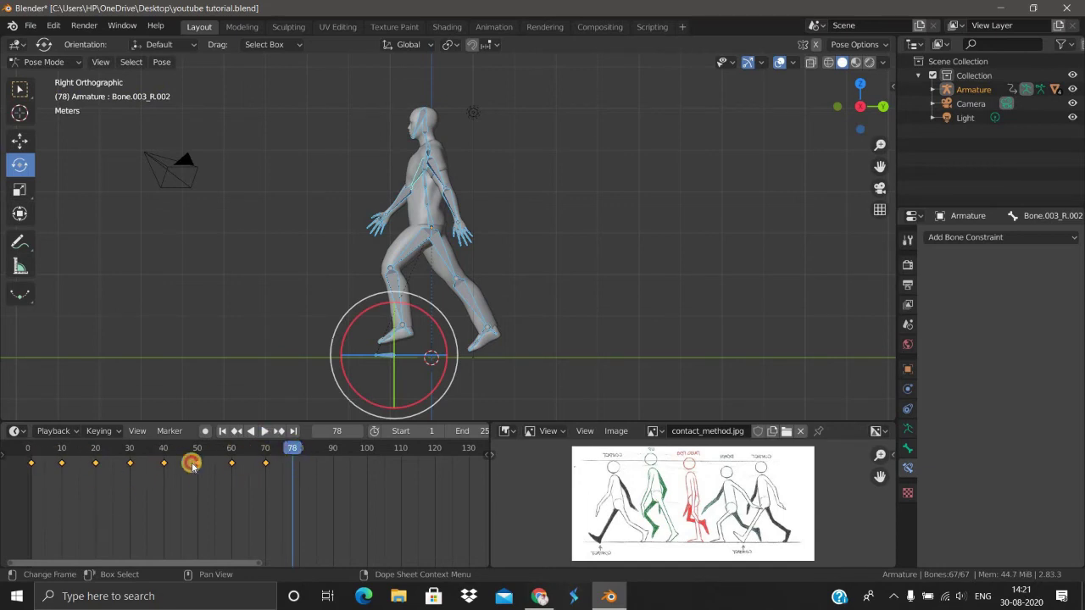
drag(192, 465, 33, 458)
key(space)
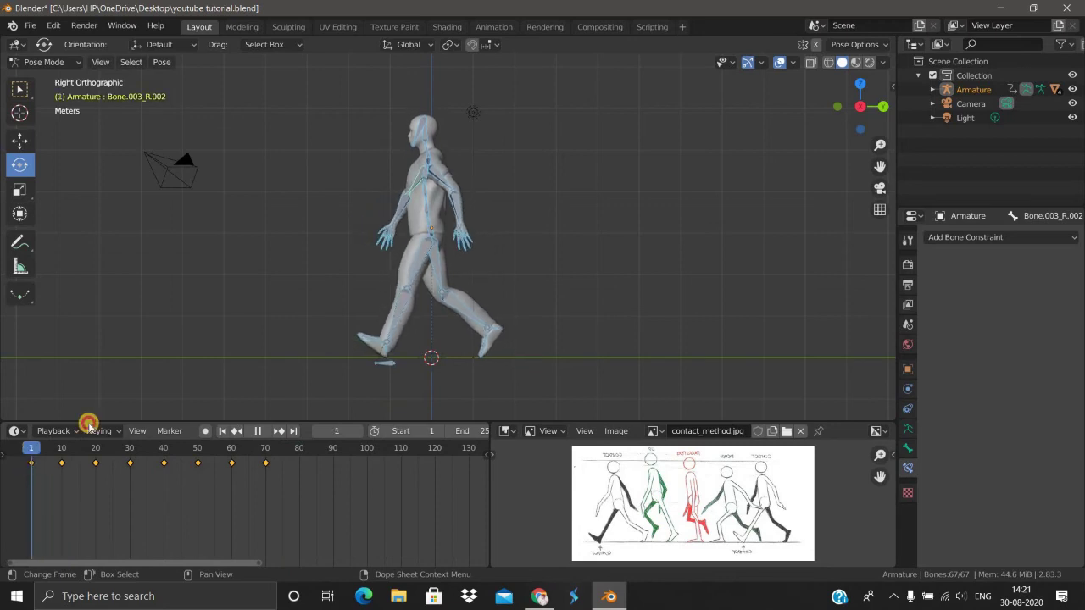
key(space)
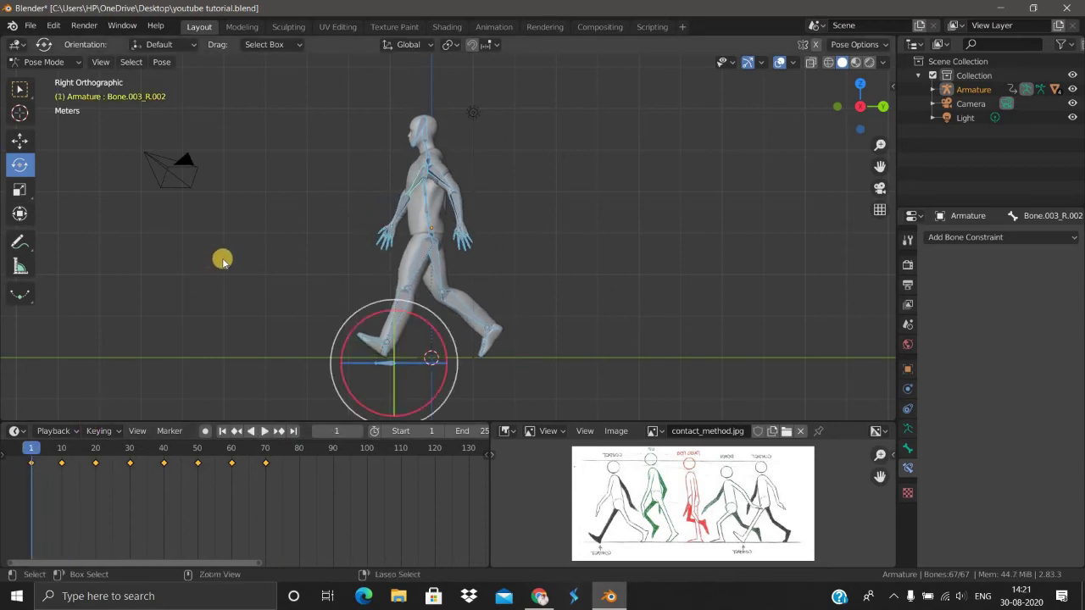
key(ctrl+c)
drag(128, 445, 298, 447)
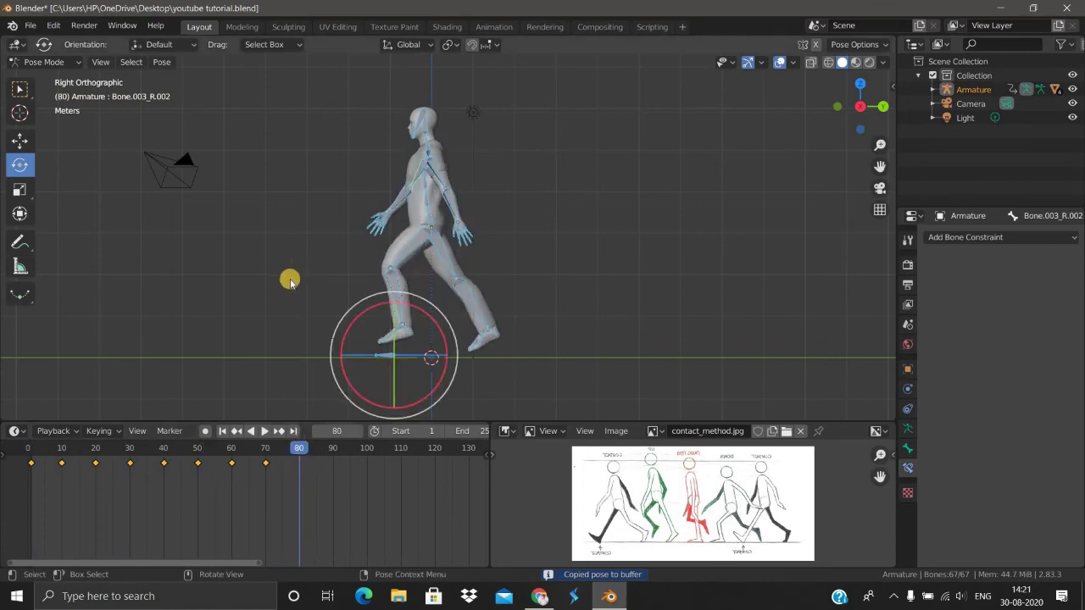
key(ctrl+v)
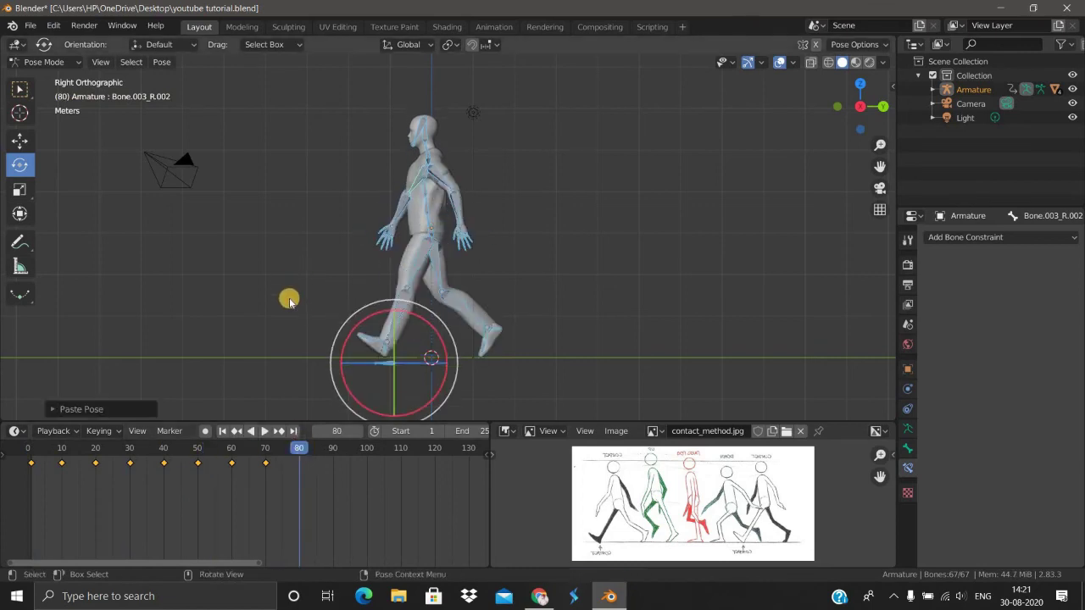
key(i)
key(Return)
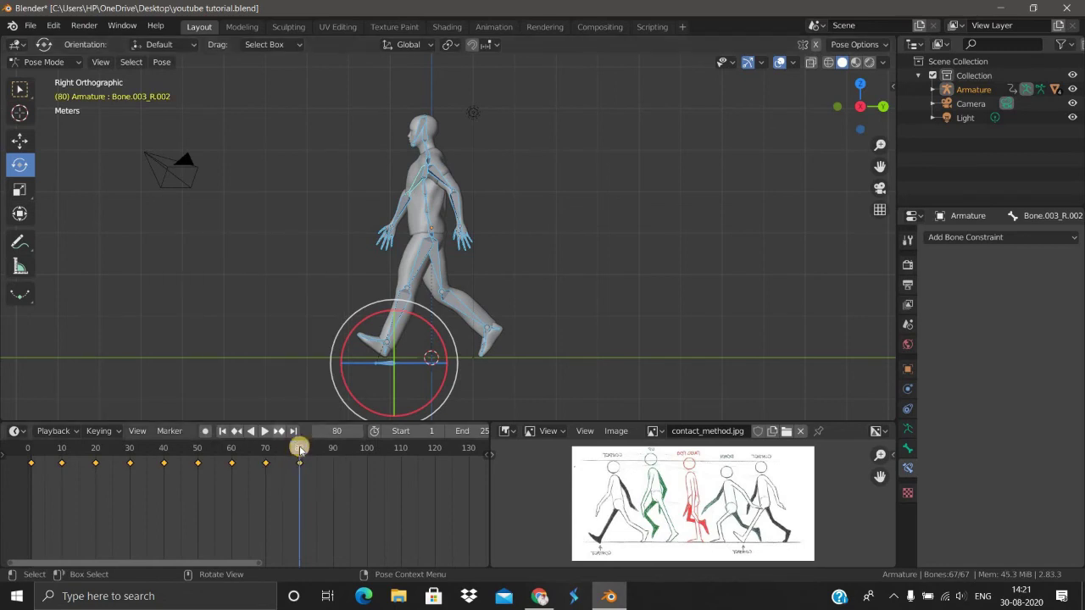
click(19, 468)
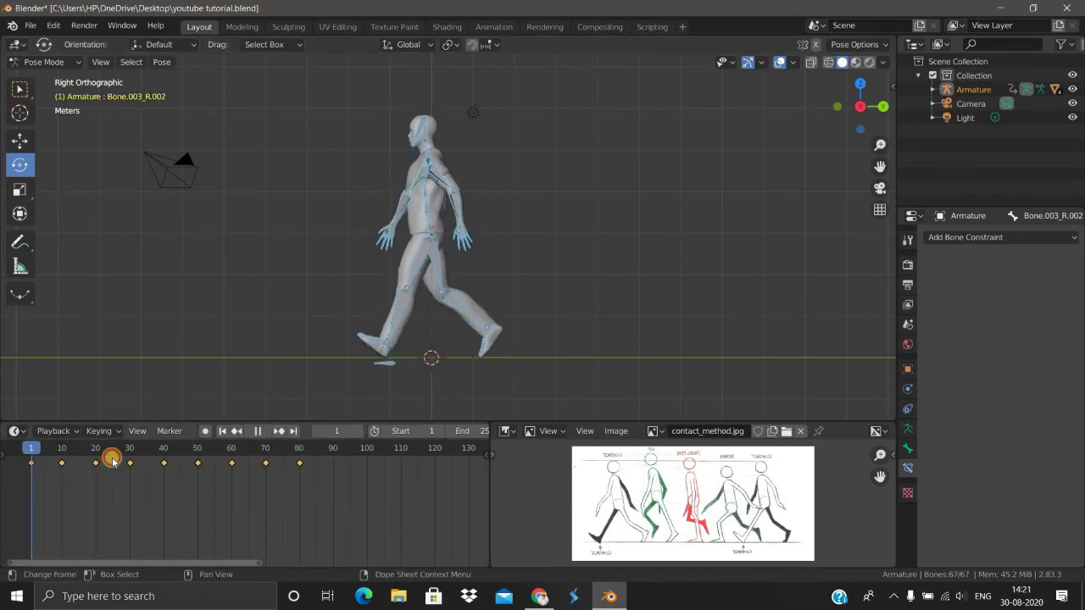
Play through the nine-key, 80-frame walk cycle, then show the bottom panel's editor type list
click(257, 432)
key(space)
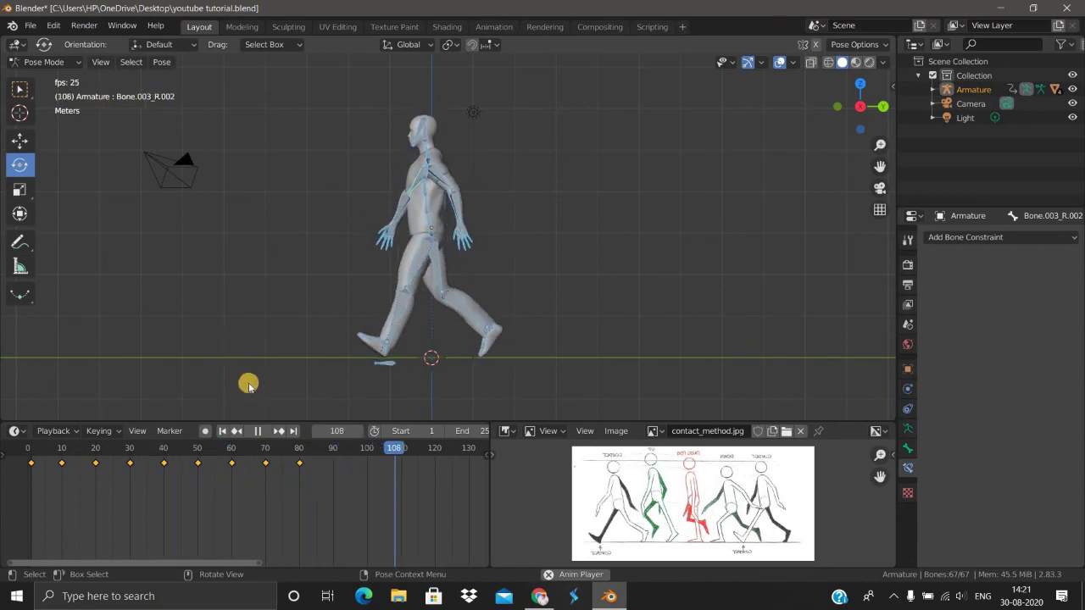
key(Escape)
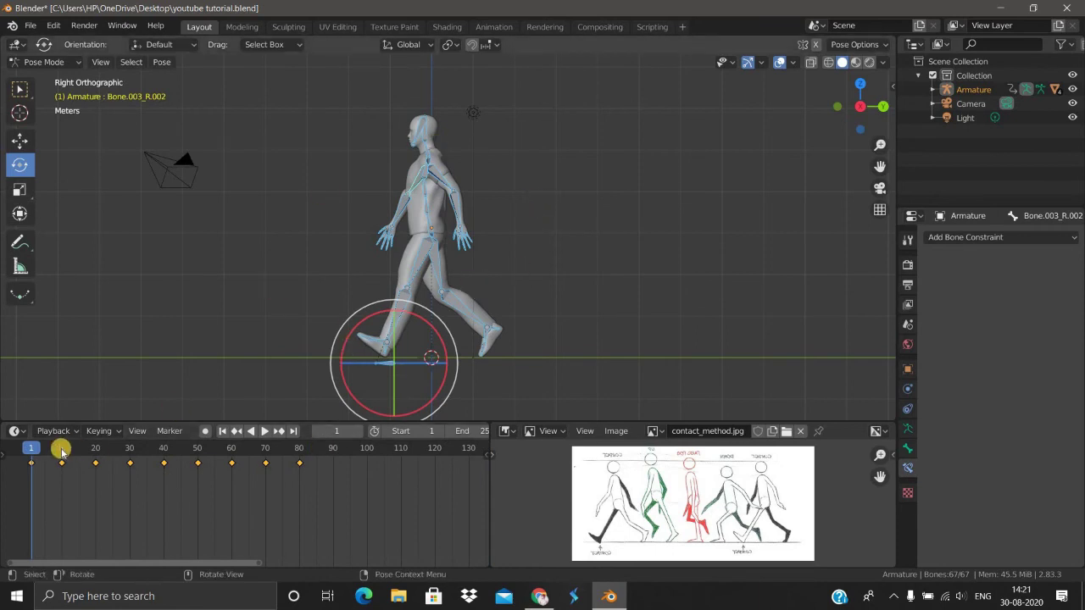
click(16, 431)
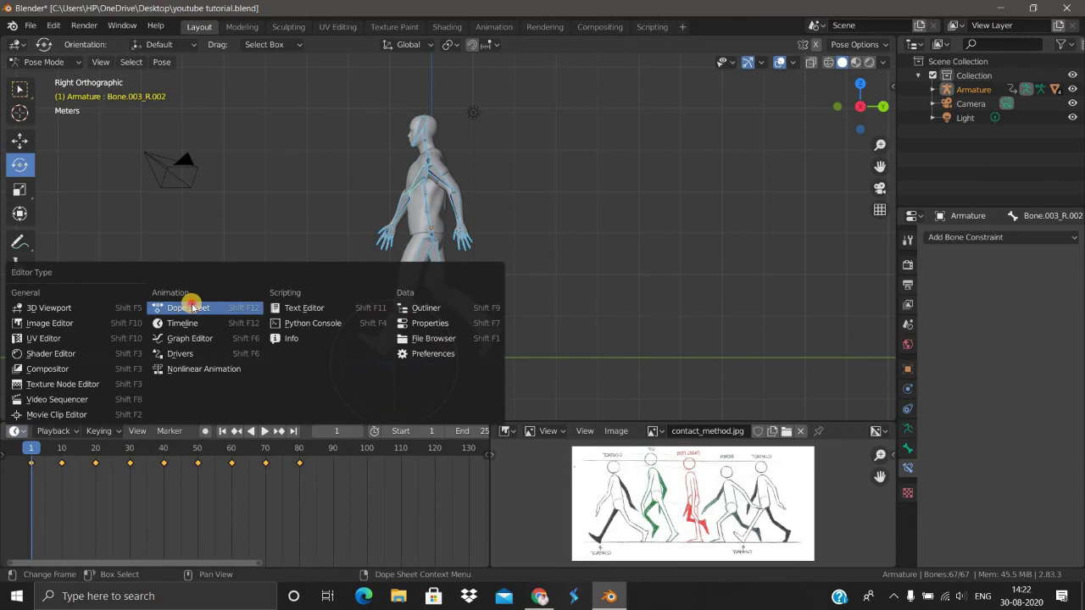
In the Dope Sheet, scale the walk-cycle keyframes to about 0.49 of their spacing
click(192, 308)
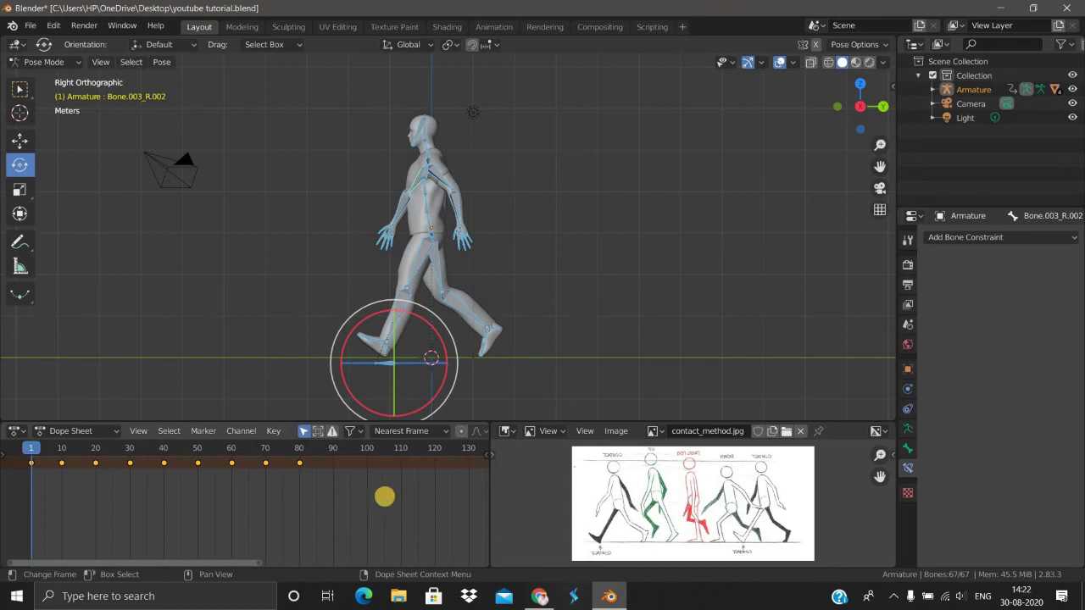
key(s)
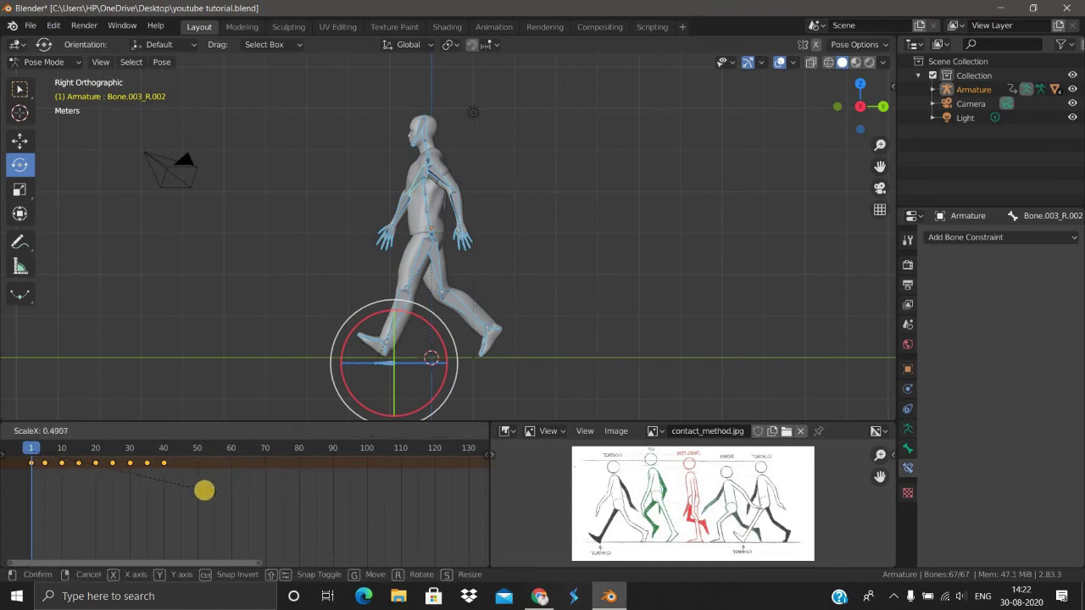
click(204, 492)
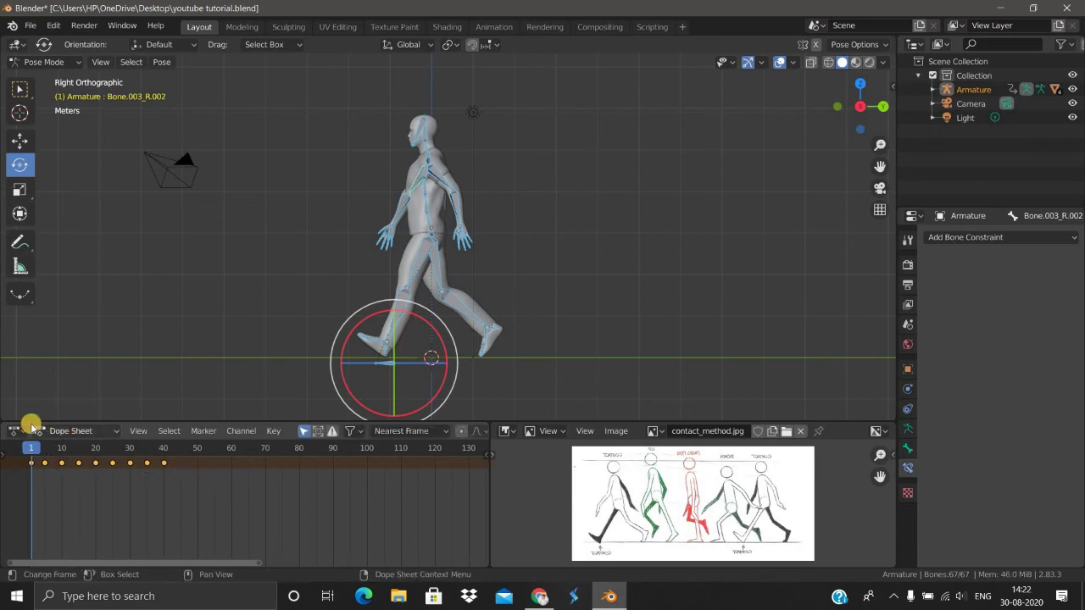
Switch the bottom panel back to the Timeline and set the scene end frame to about 40
click(22, 432)
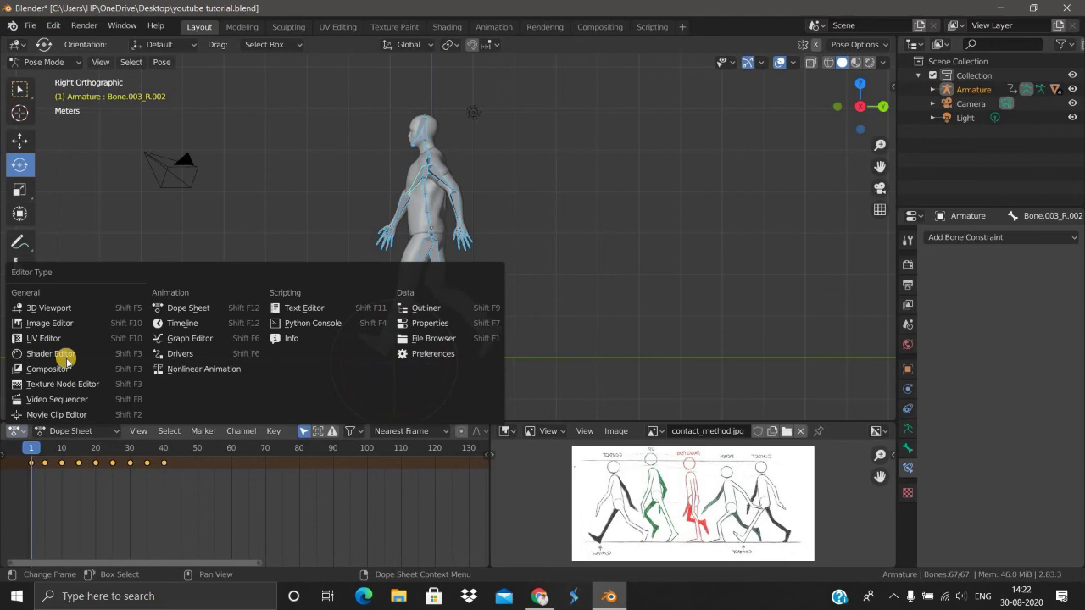
click(163, 321)
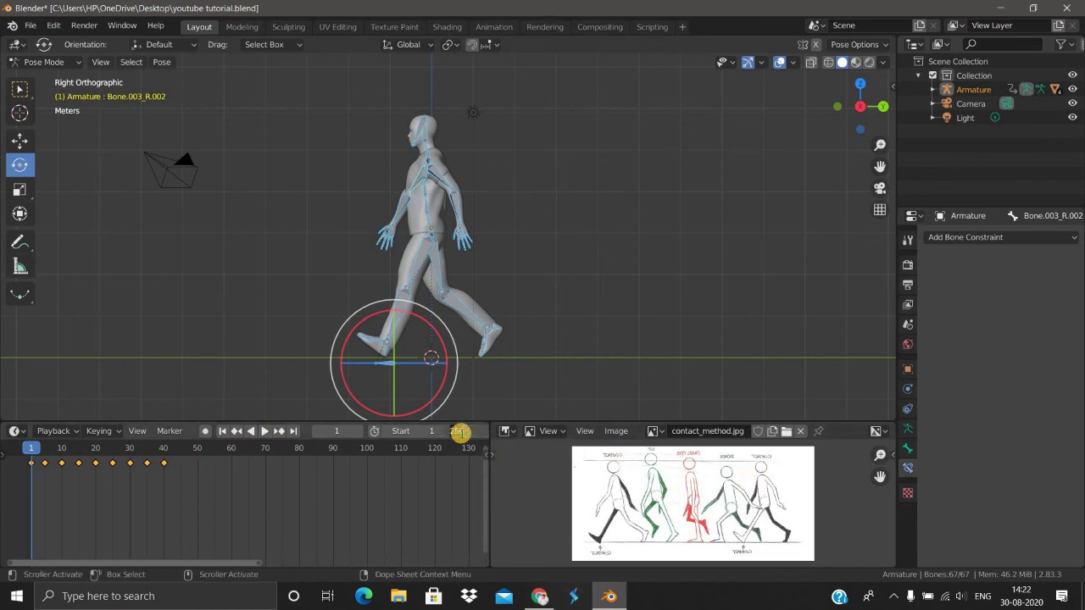
drag(458, 432, 460, 432)
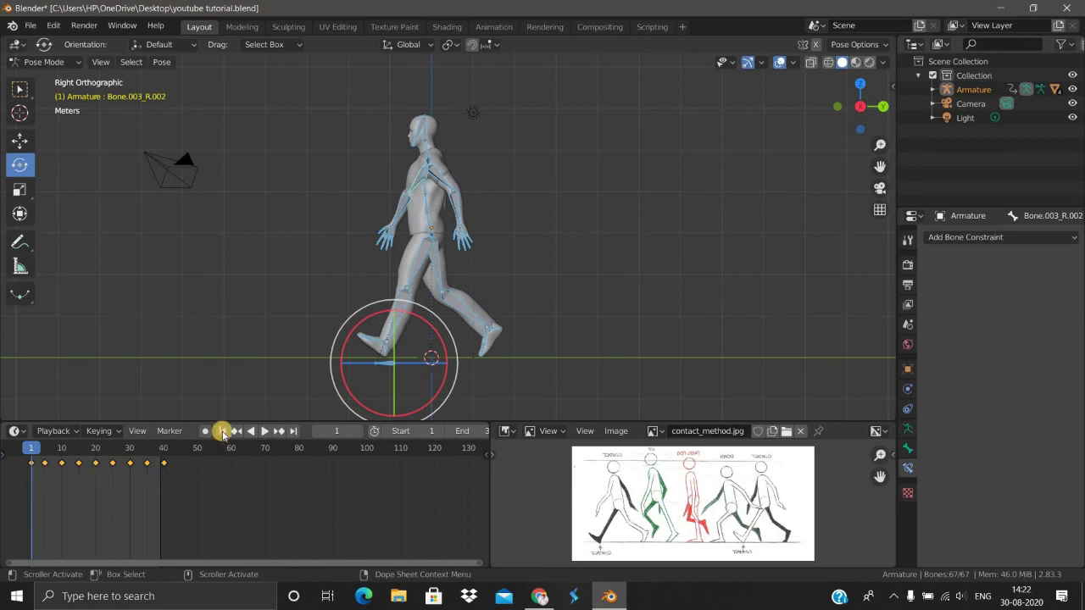
Play the 40-frame walk loop, orbiting around the character and briefly previewing rendered shading
click(266, 433)
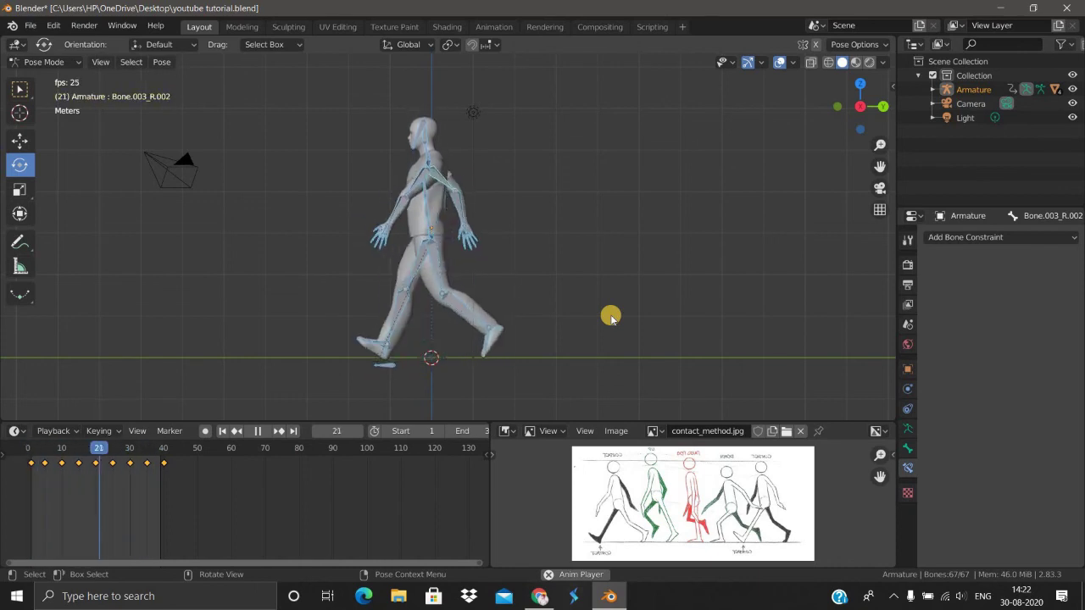
middle_drag(612, 313, 848, 111)
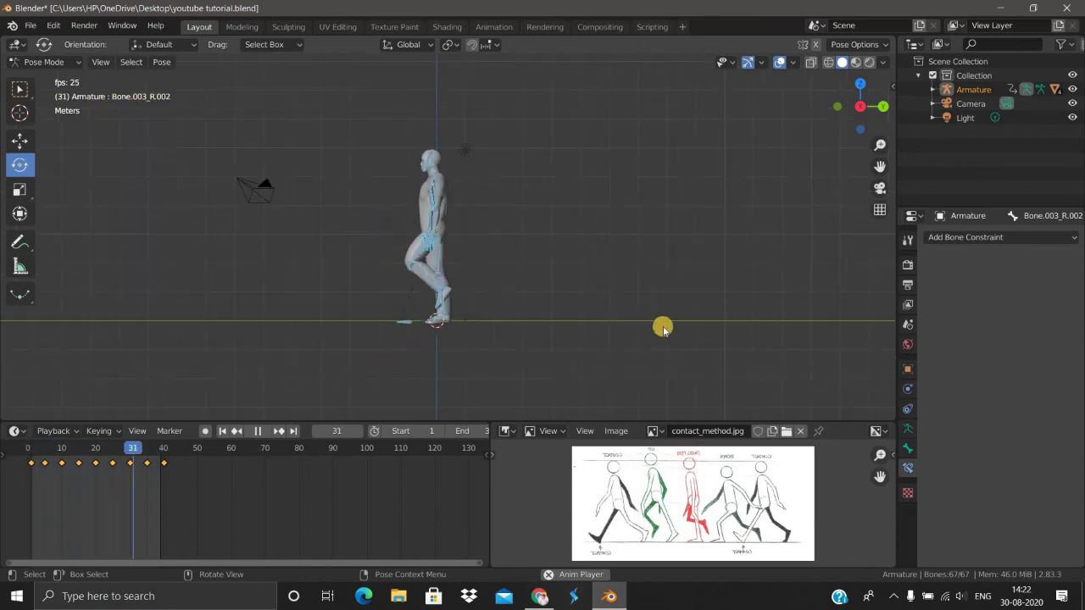
drag(848, 111, 856, 107)
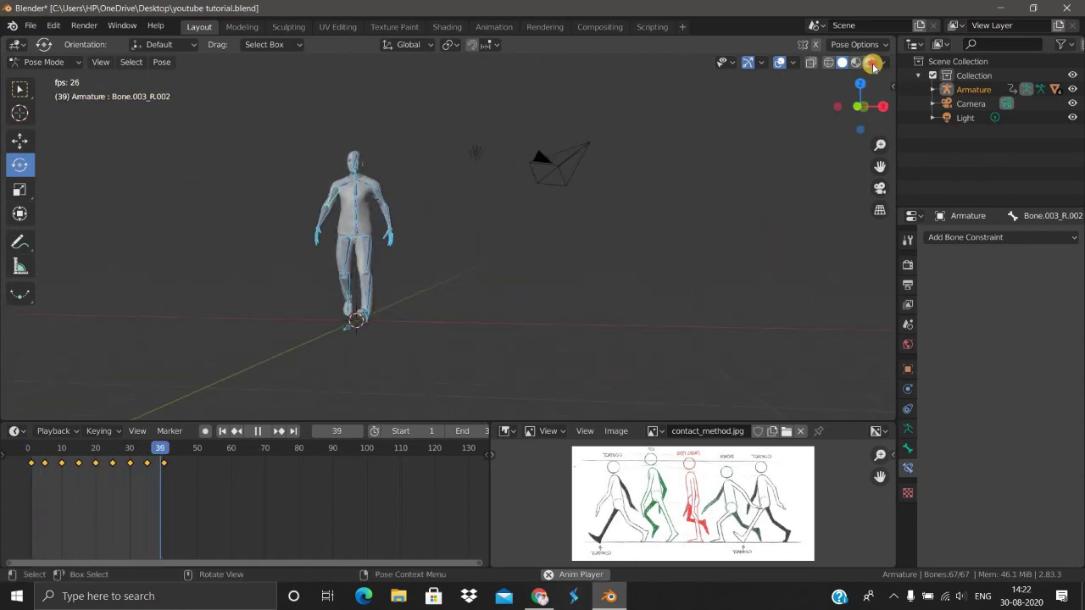
key(z)
key(z)
mouse_move(387, 302)
middle_down()
mouse_move(442, 328)
mouse_move(443, 317)
mouse_move(368, 327)
mouse_move(353, 336)
mouse_move(367, 351)
middle_up()
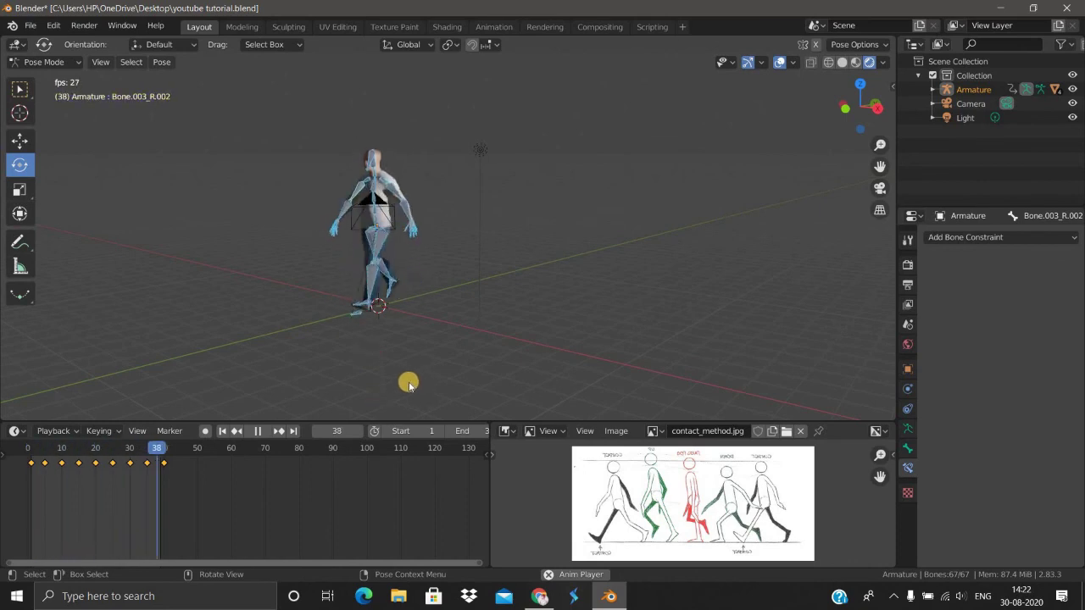
mouse_move(407, 385)
middle_down()
mouse_move(349, 398)
mouse_move(333, 390)
mouse_move(419, 380)
mouse_move(438, 351)
mouse_move(484, 393)
mouse_move(517, 375)
mouse_move(576, 310)
mouse_move(654, 305)
mouse_move(525, 347)
mouse_move(380, 338)
middle_up()
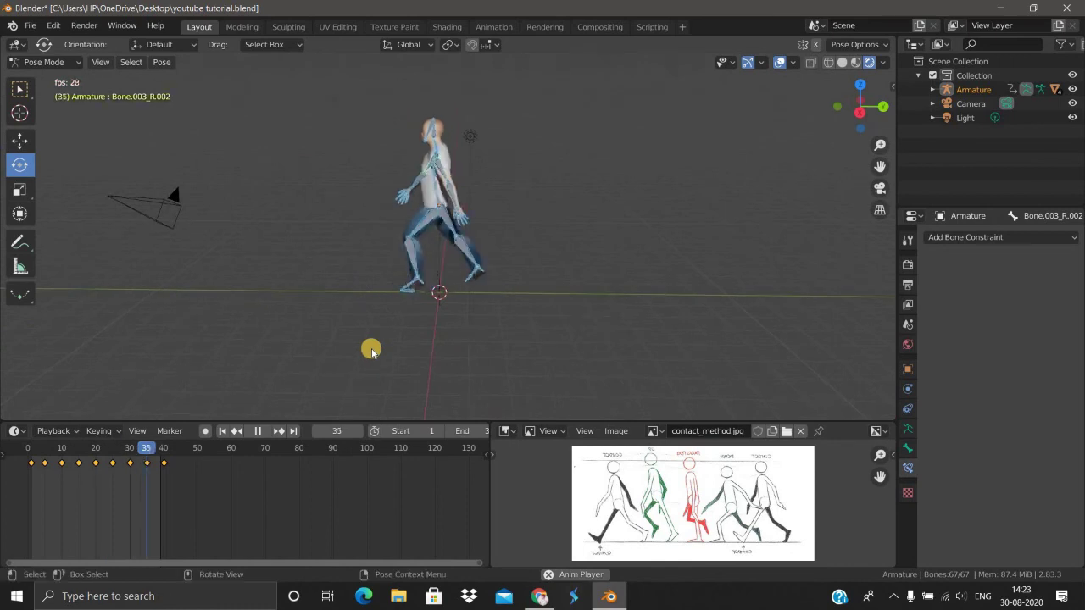
mouse_move(371, 350)
middle_down()
mouse_move(236, 329)
mouse_move(371, 310)
mouse_move(356, 261)
mouse_move(279, 249)
middle_up()
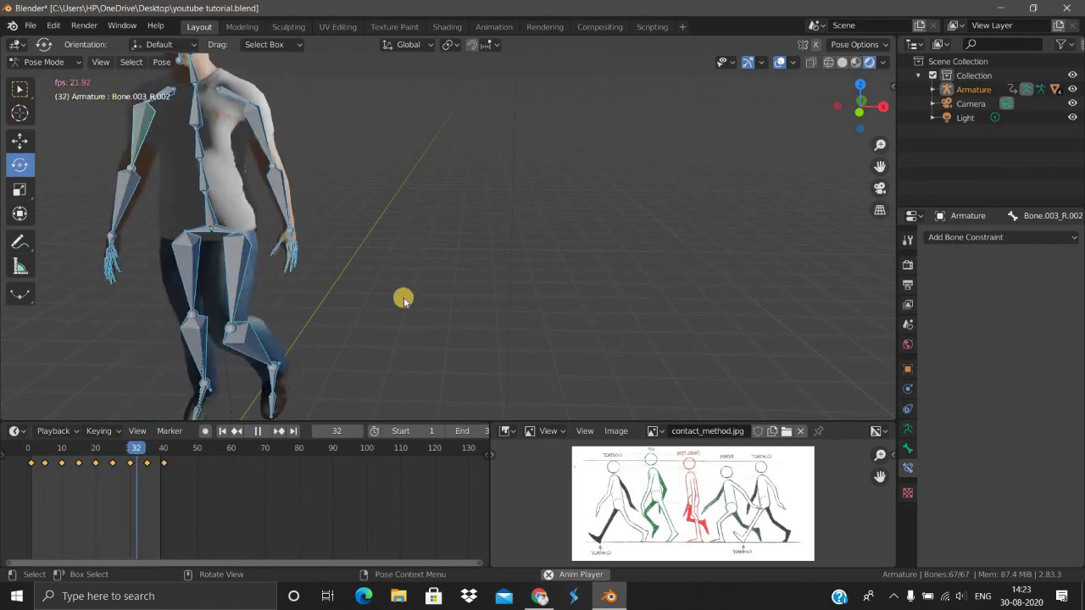
mouse_move(388, 308)
middle_down()
mouse_move(356, 316)
mouse_move(334, 279)
mouse_move(336, 266)
mouse_move(395, 312)
mouse_move(404, 283)
mouse_move(382, 261)
middle_up()
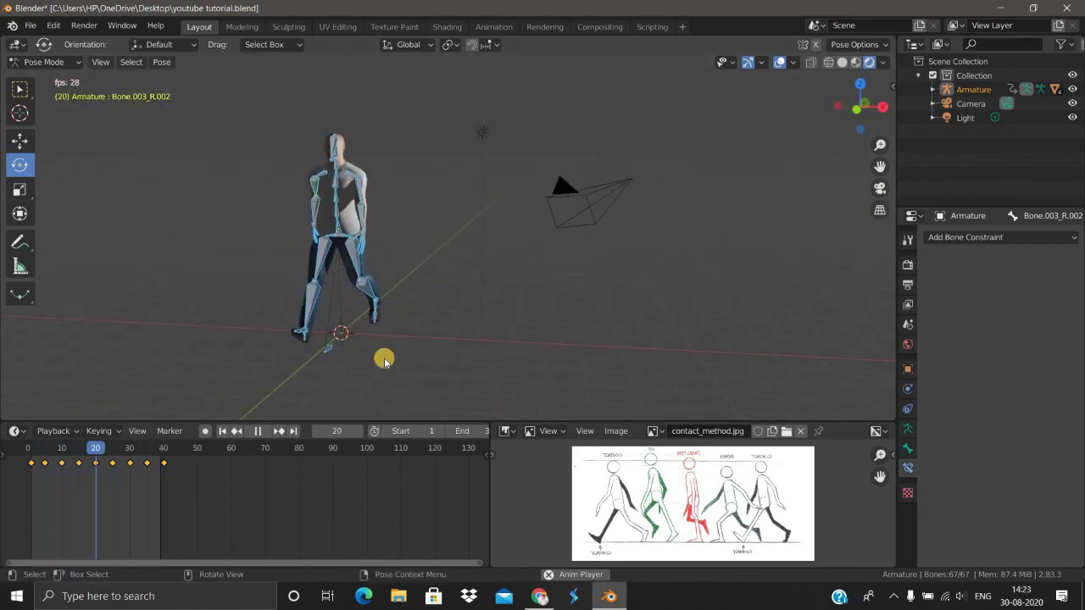